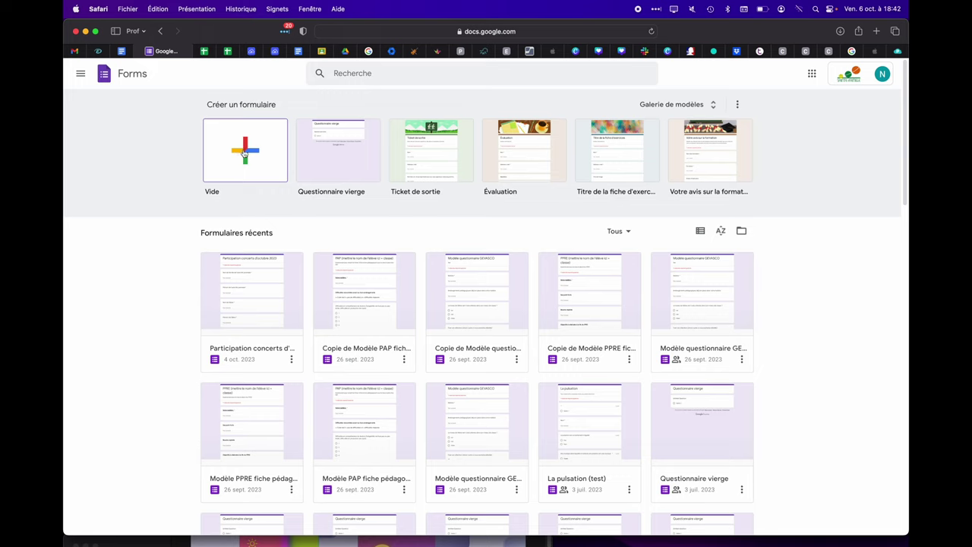
Step: Create a blank form and name its file "Questionnaire évaluation exemple"
left_click(235, 148)
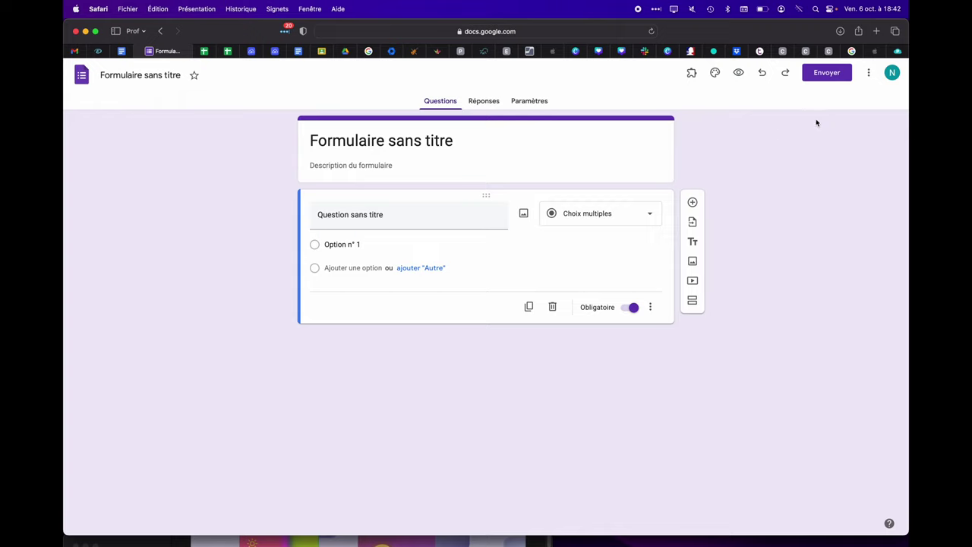
left_click(143, 77)
left_click(146, 76)
left_click(396, 131)
left_click(134, 76)
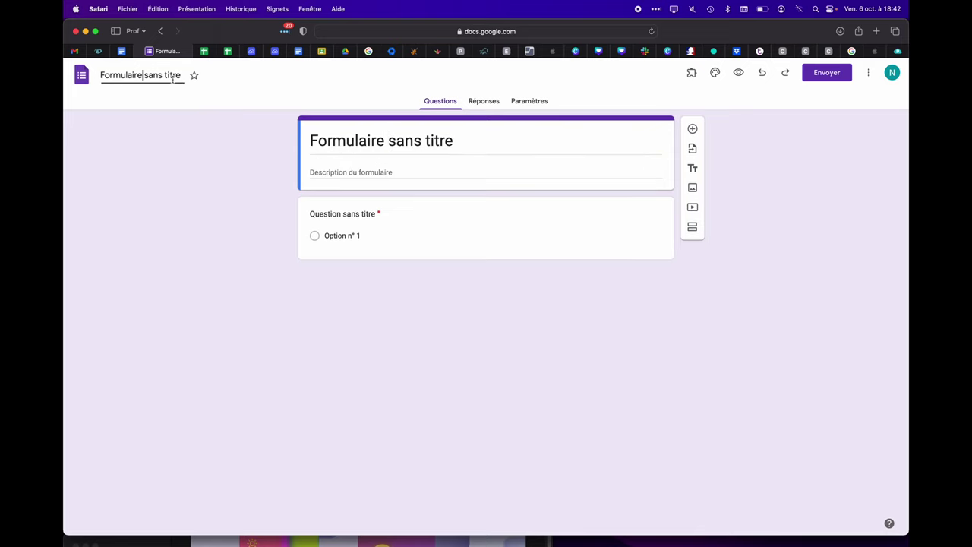
key("super+a")
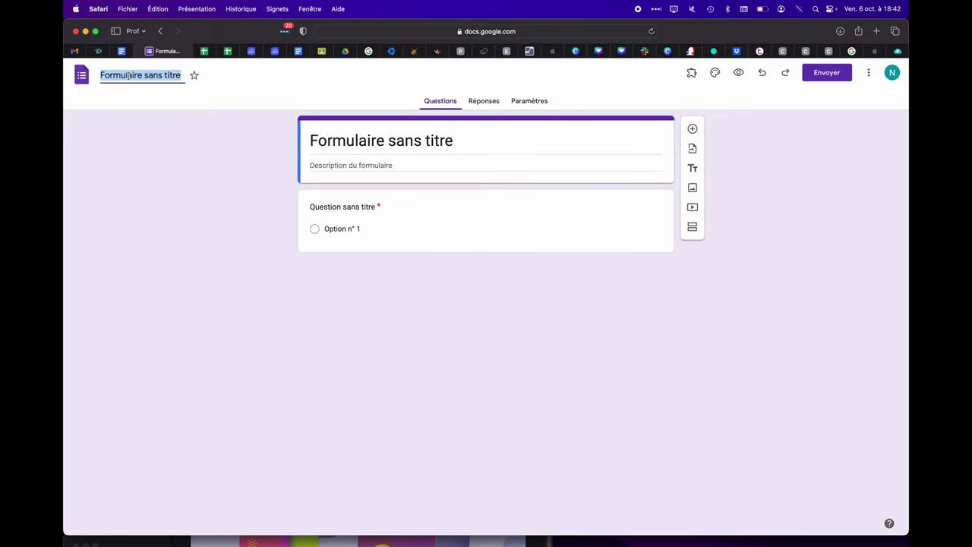
type("Questionnaire évaluation exemple")
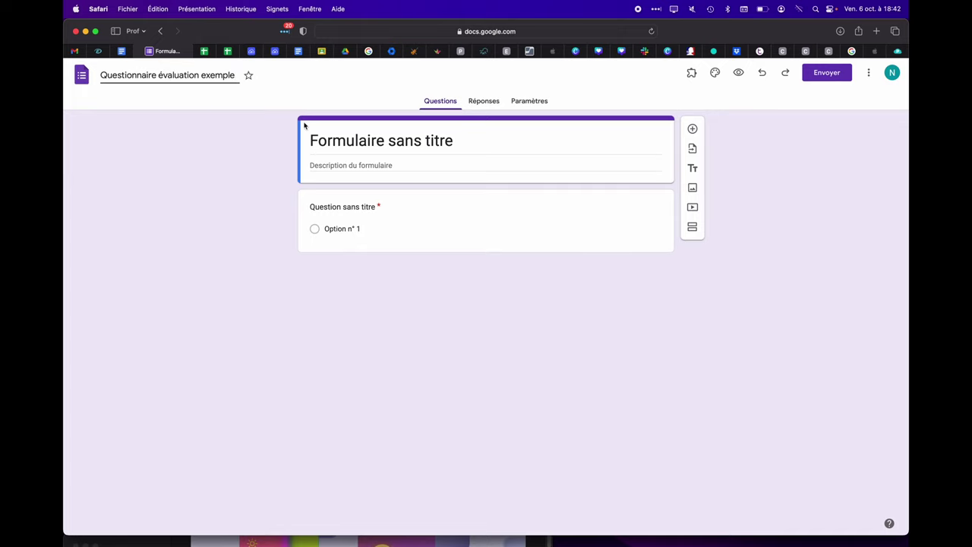
Step: Change the title in the form header to "6S1 - Evaluation de remédiation"
left_click(325, 139)
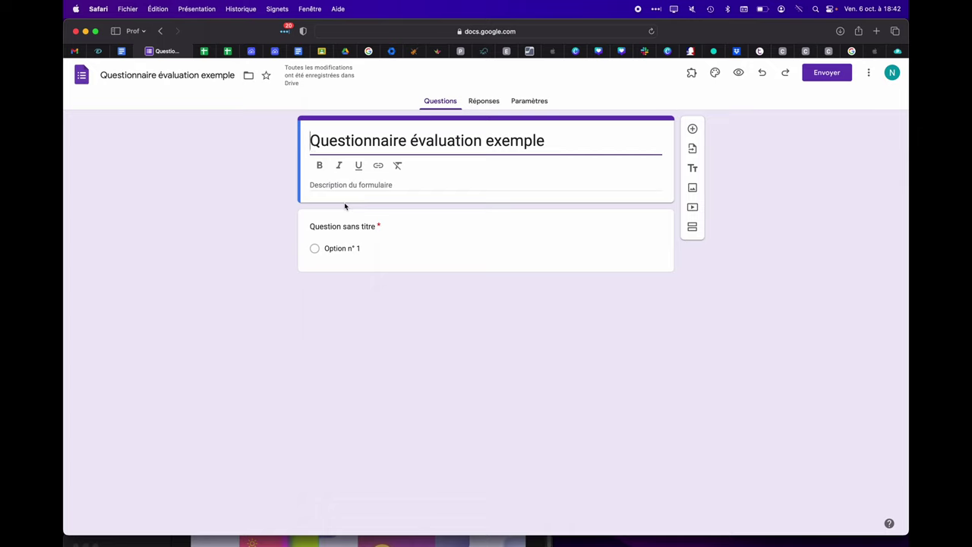
type("6")
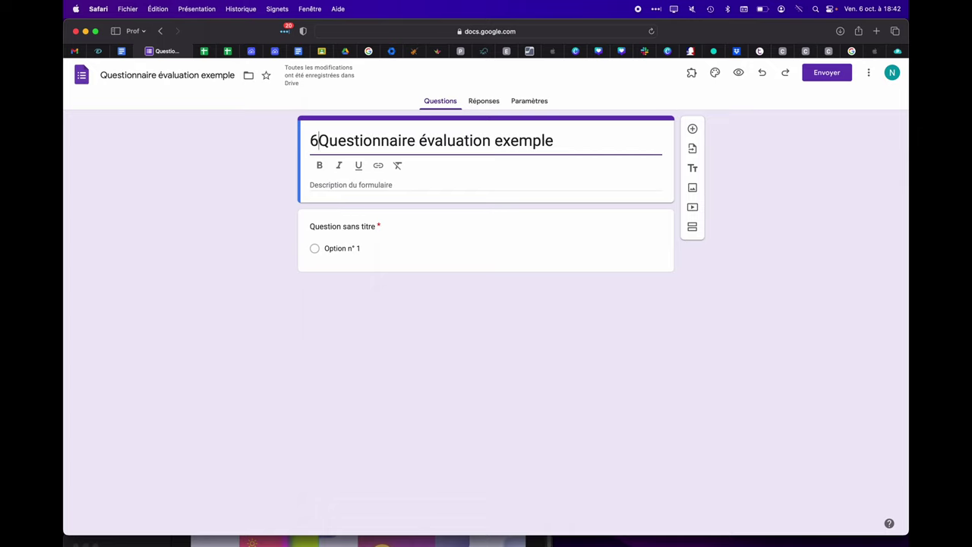
type("S1")
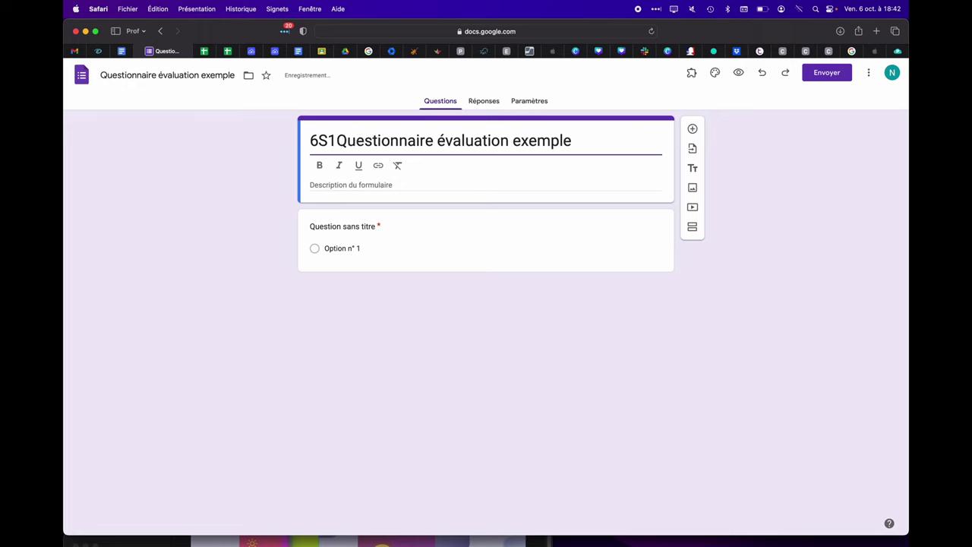
type(" -")
left_click_drag(349, 141, 623, 144)
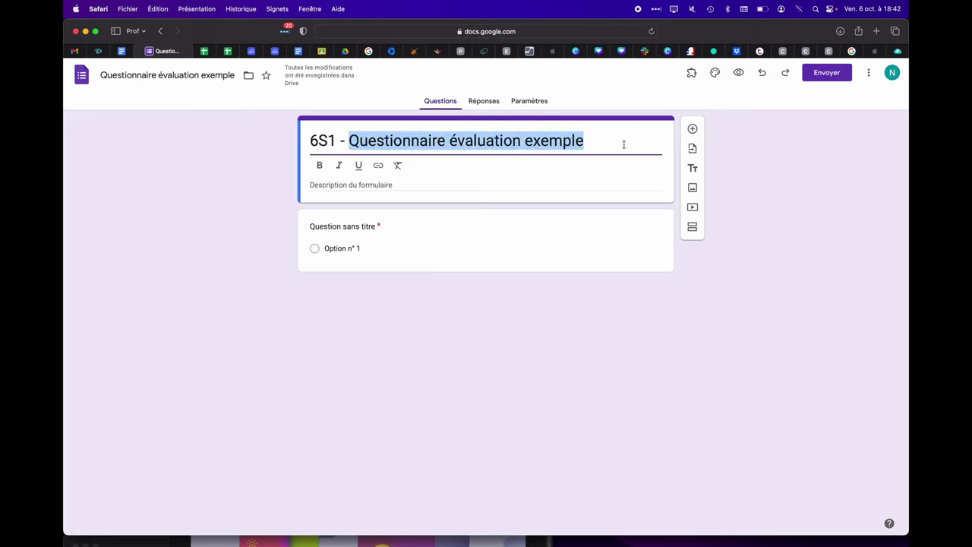
type("Evaluation de remédiation")
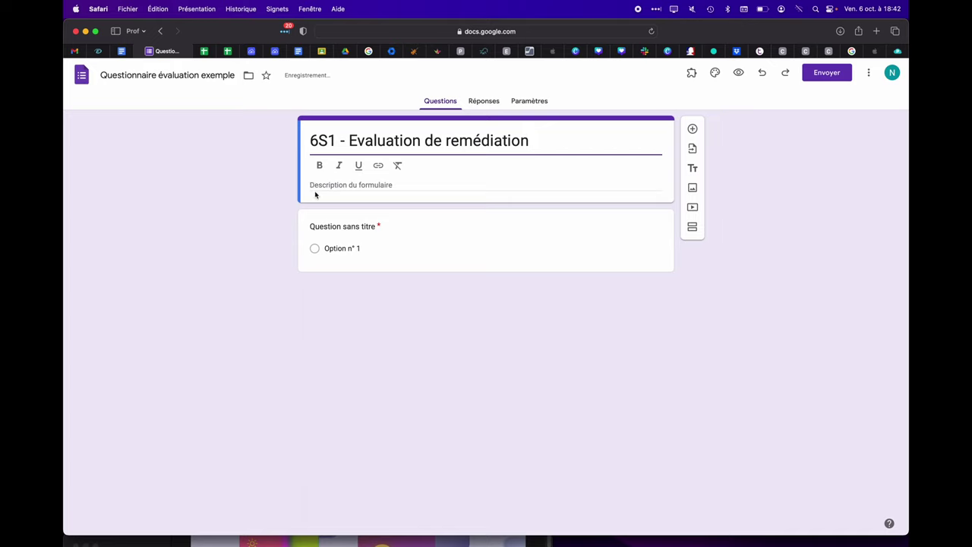
Step: Title the first question "Nom"
left_click(341, 227)
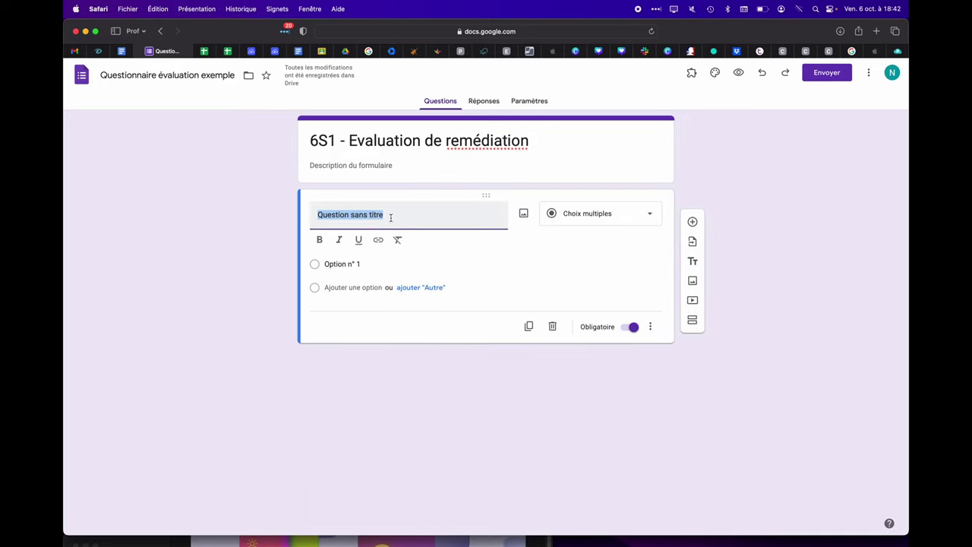
type("NOmp")
key("BackSpace")
key("BackSpace")
key("BackSpace")
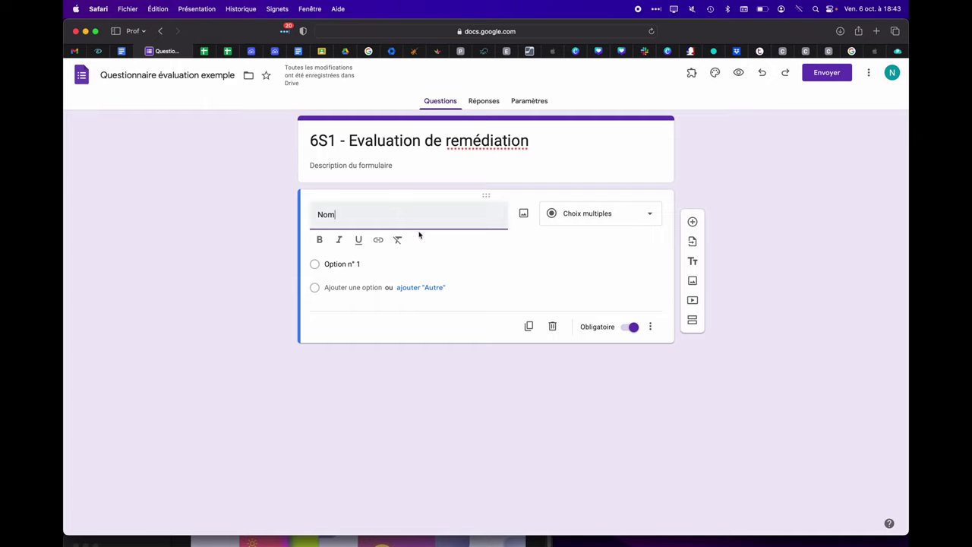
Step: Examine the form's settings for collecting and protecting responses, including e-mail collection and restricted access
left_click(494, 104)
left_click(528, 104)
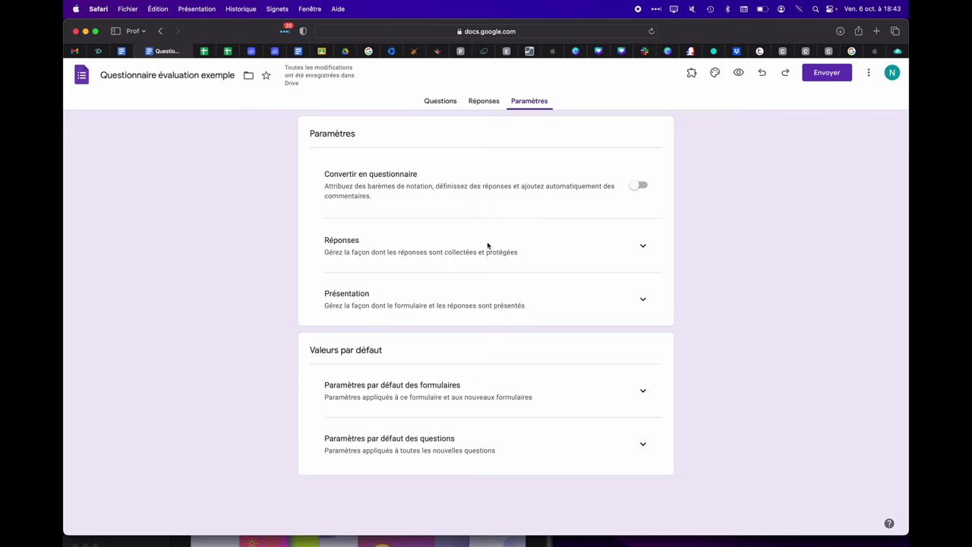
left_click(643, 246)
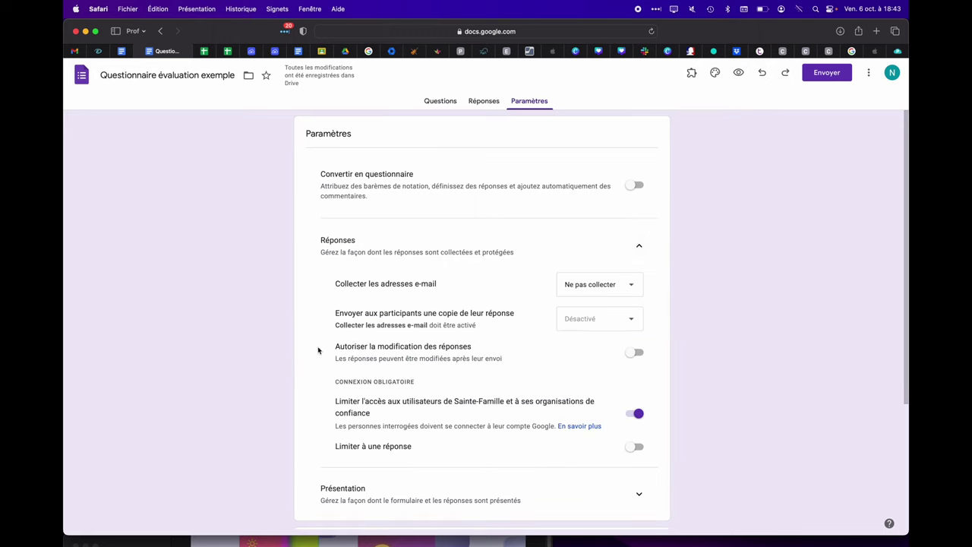
scroll(243, 370, "down", 1)
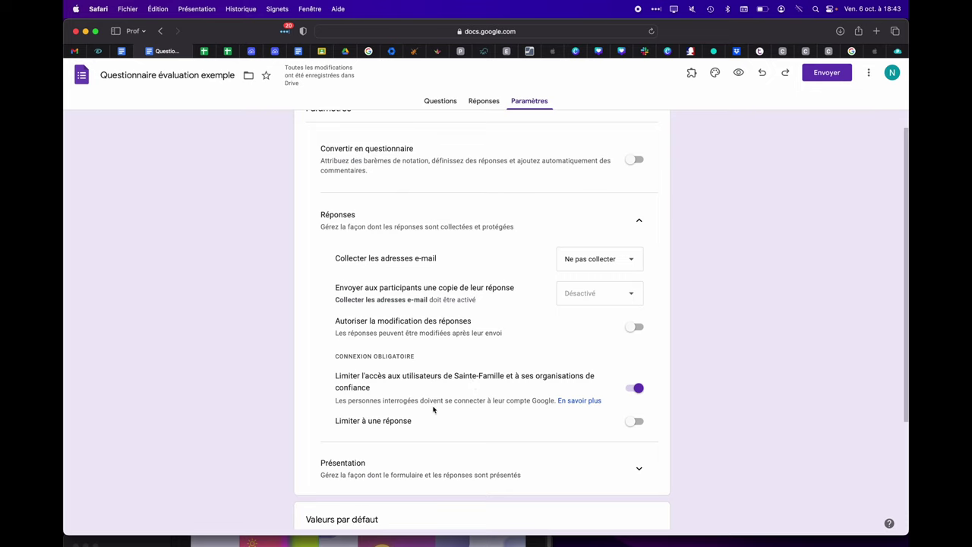
scroll(522, 408, "up", 1)
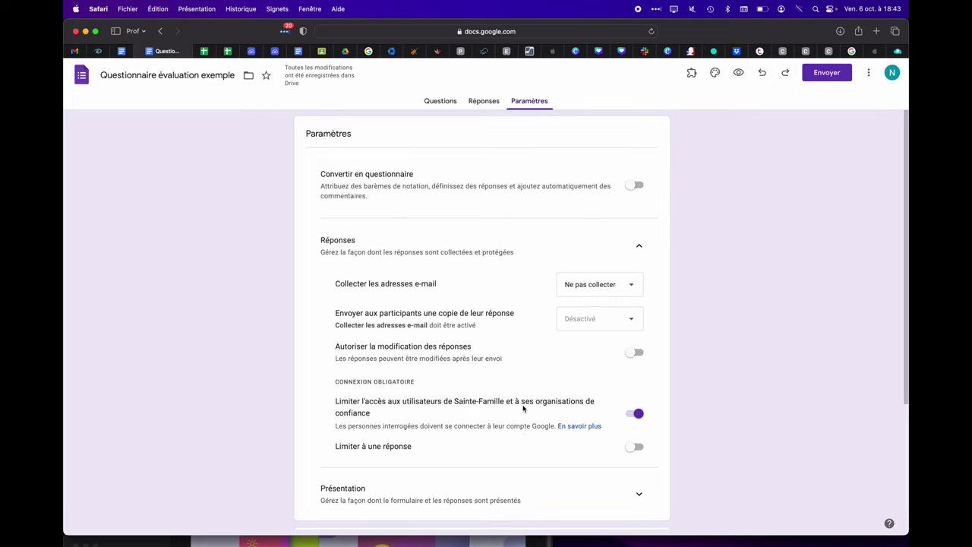
Step: Return to the questions and set the answer type of the "Nom" question to "Réponse courte"
left_click(451, 100)
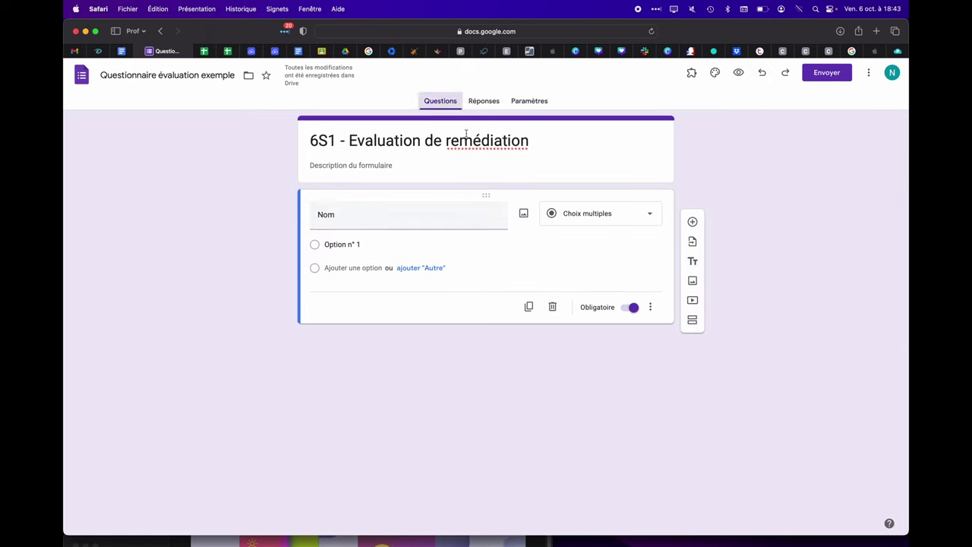
left_click(562, 215)
left_click(588, 158)
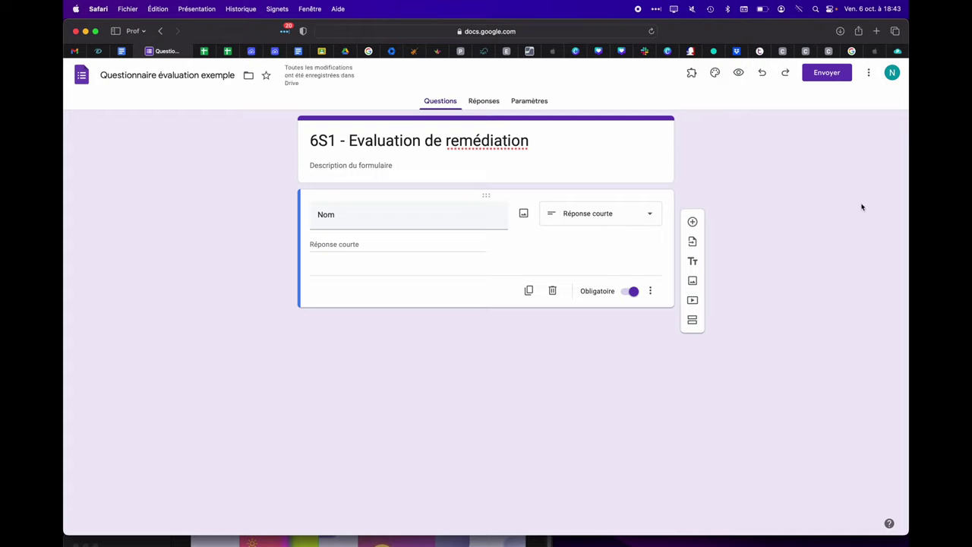
Step: Add a second question of type "Liste déroulante" and title it "Classe"
left_click(692, 221)
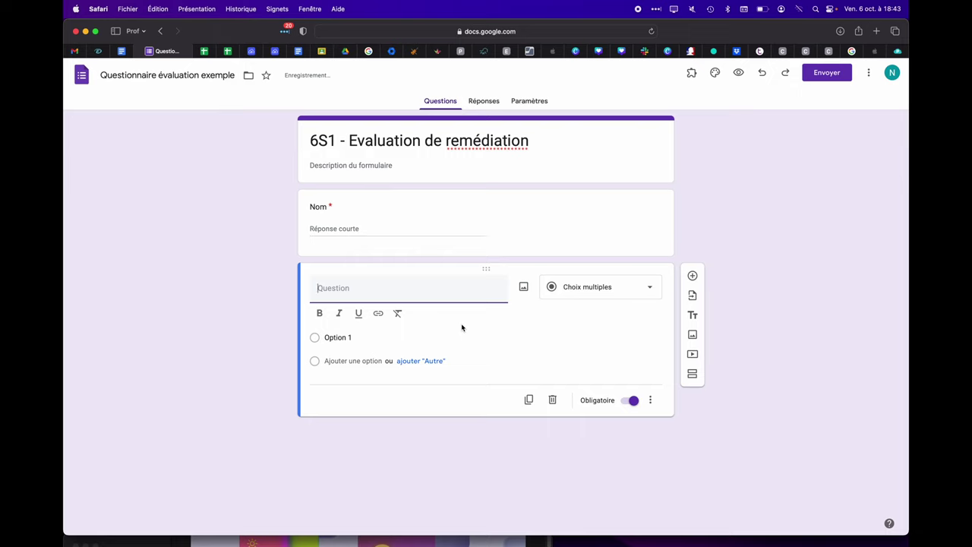
left_click(599, 296)
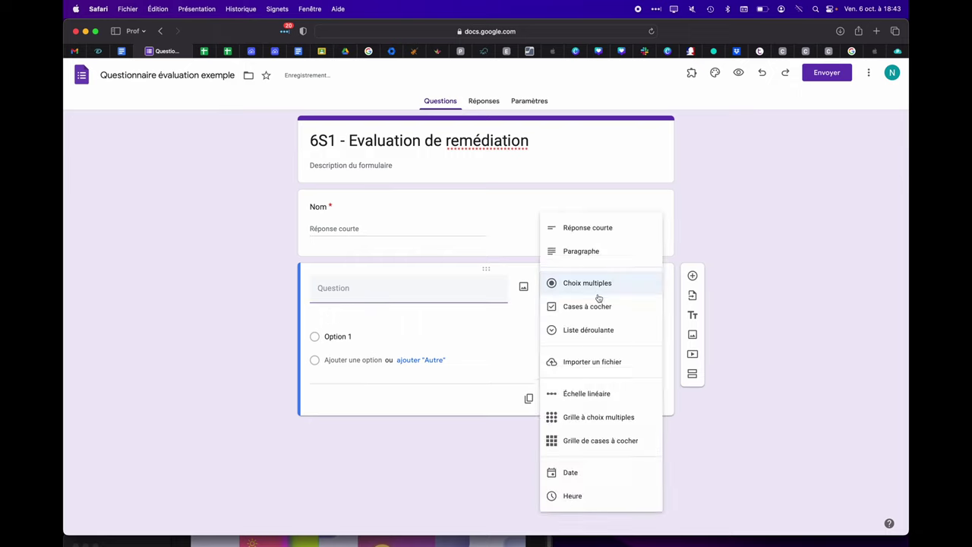
left_click(590, 336)
left_click(335, 297)
type("Classe")
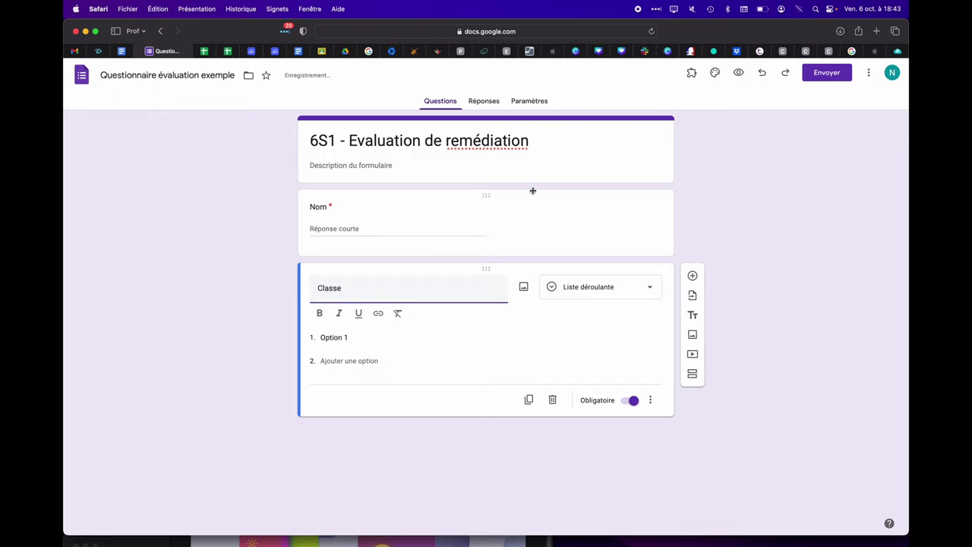
Step: Enter 6A, 6B, 6C and 6D as the four options of the "Classe" question
left_click(388, 335)
type("6A")
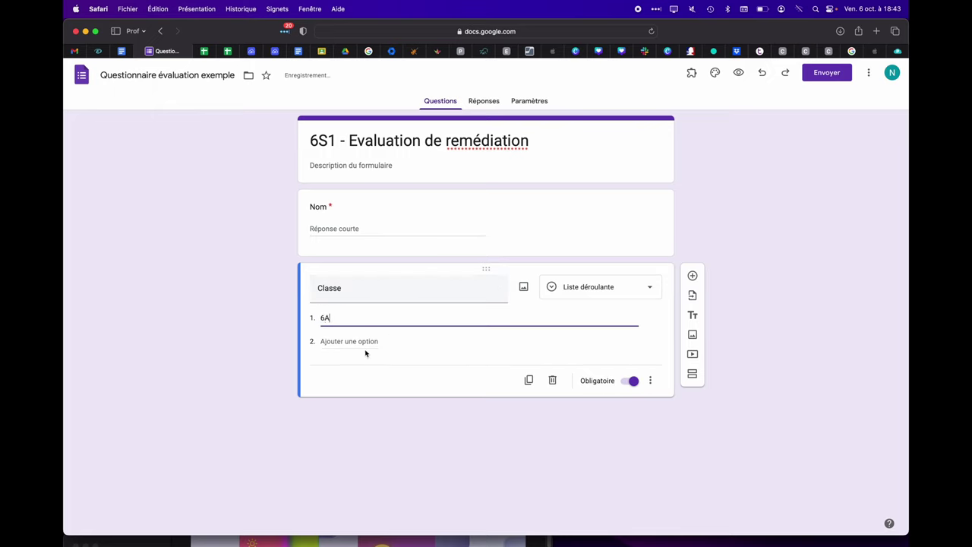
left_click(354, 341)
type("6B")
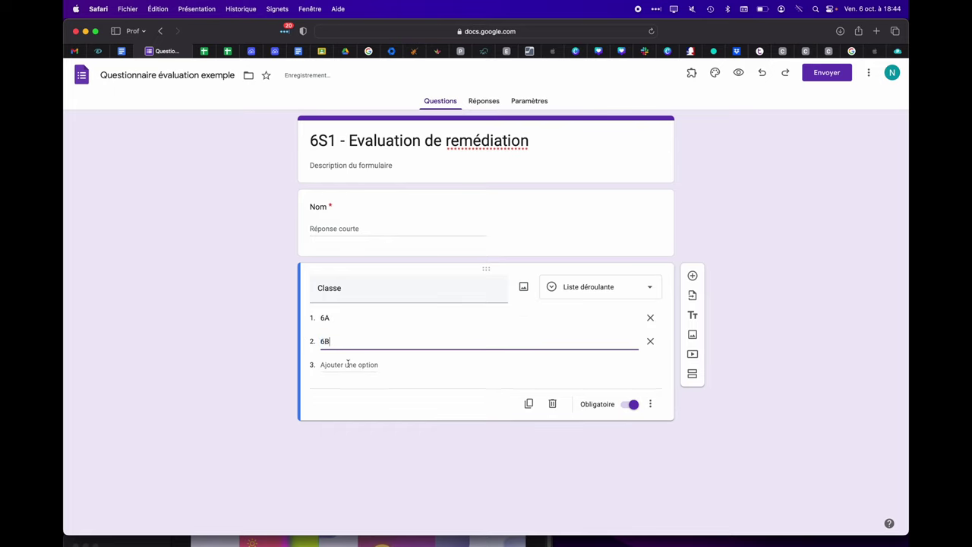
left_click(351, 365)
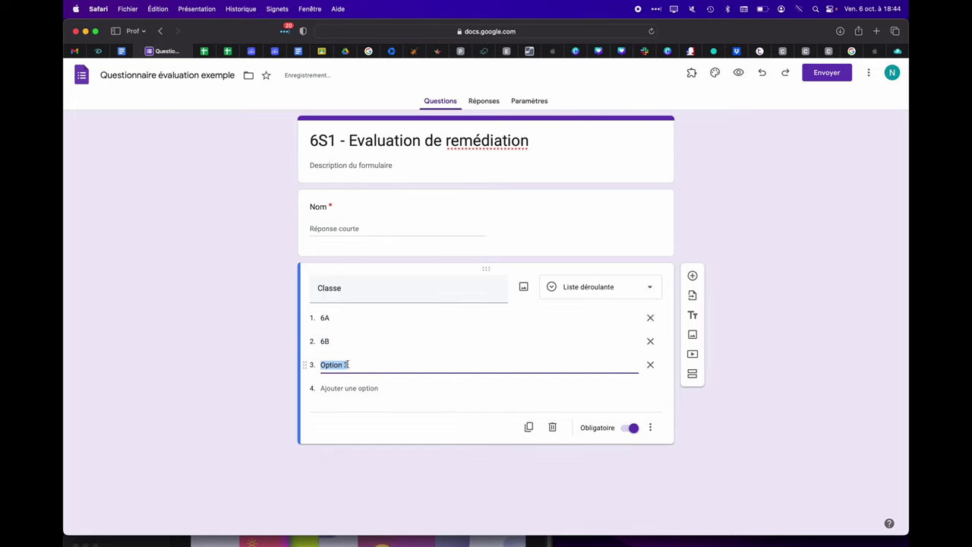
type("6C")
left_click(343, 389)
type("6D")
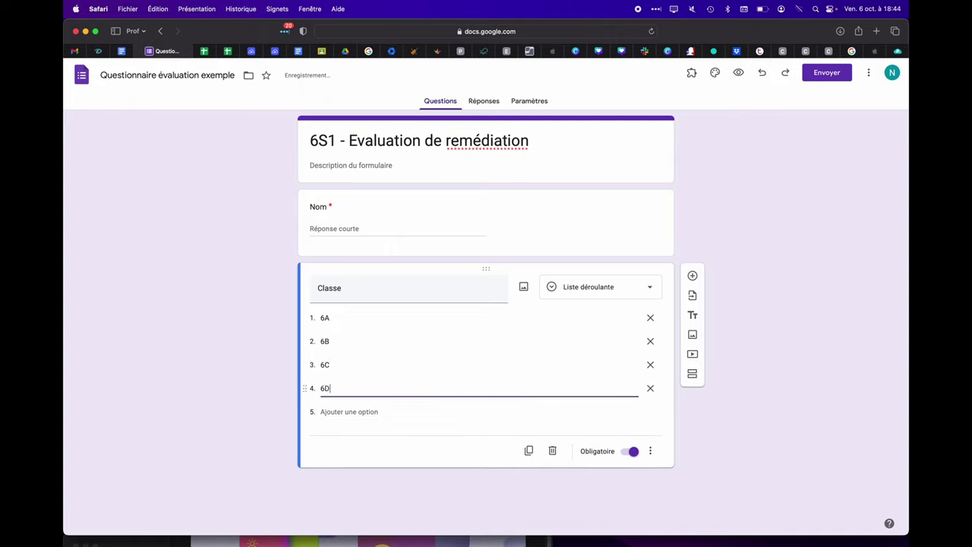
left_click(266, 384)
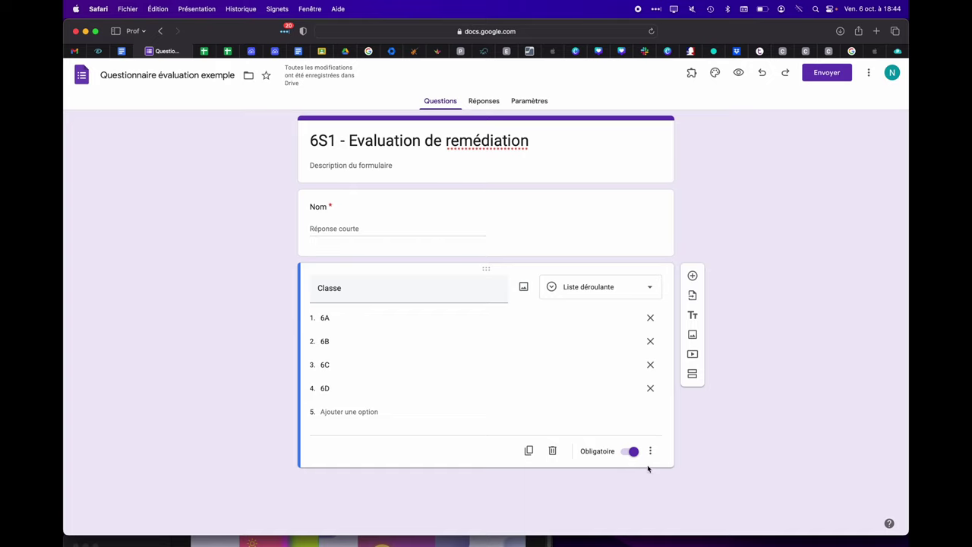
Step: Add a new empty question below the "Classe" question
left_click(541, 207)
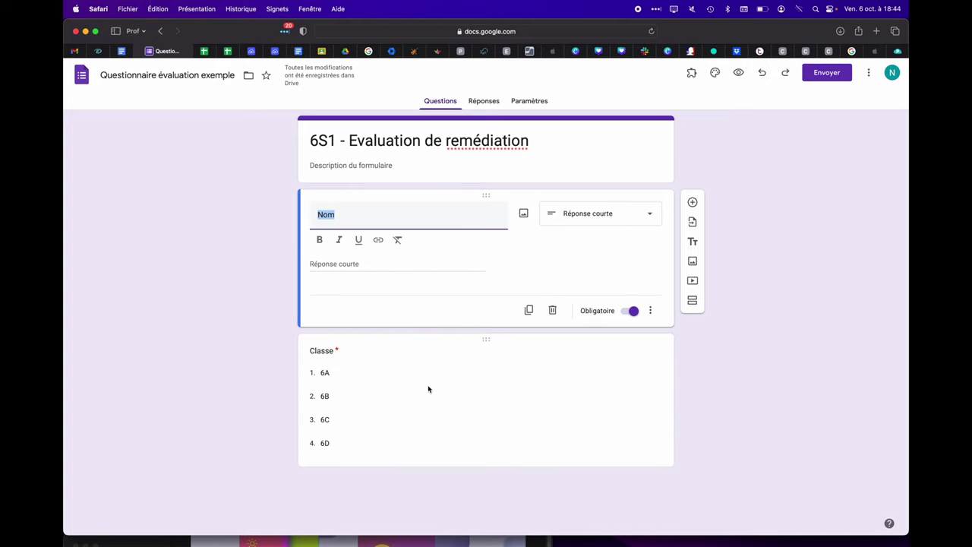
left_click(514, 350)
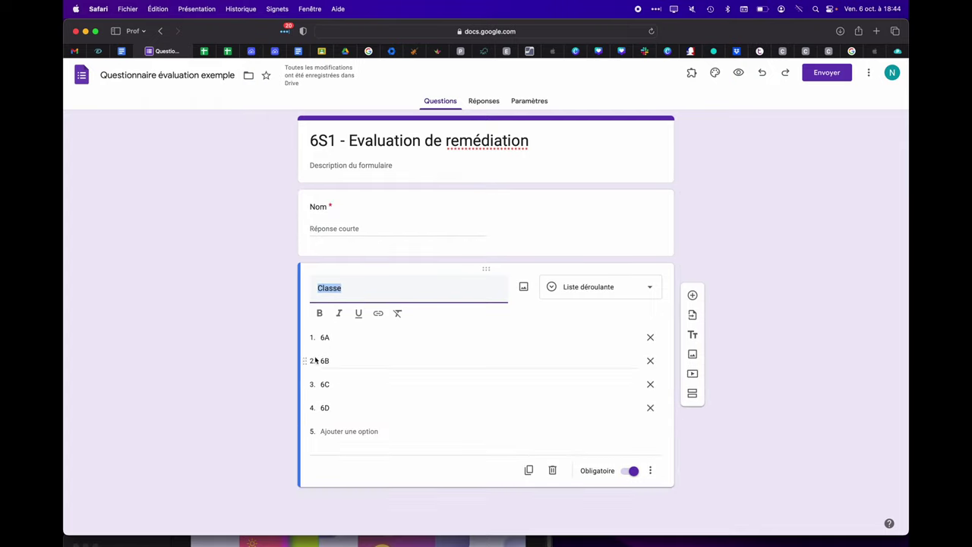
left_click(692, 295)
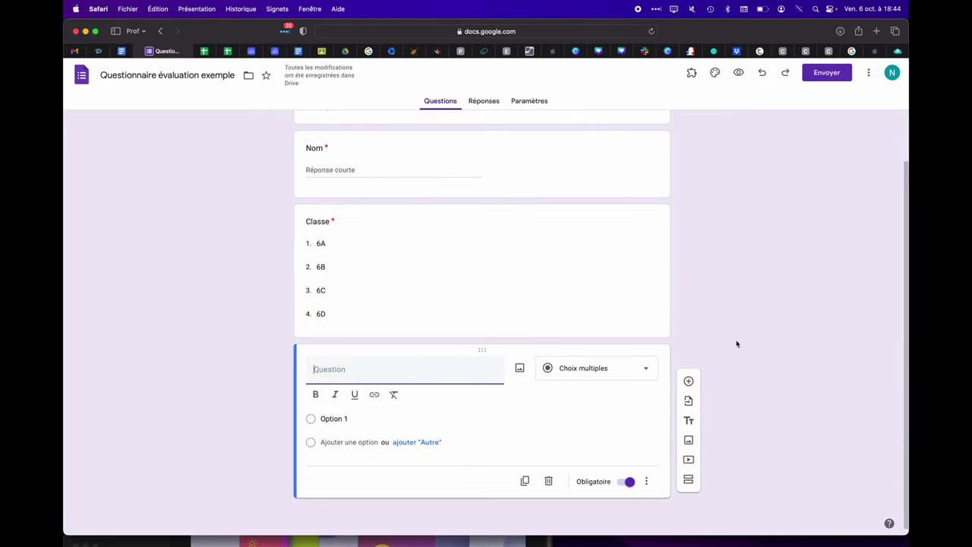
Step: Try adding a new section after the empty third question, and delete that section
left_click(690, 481)
scroll(369, 442, "up", 3)
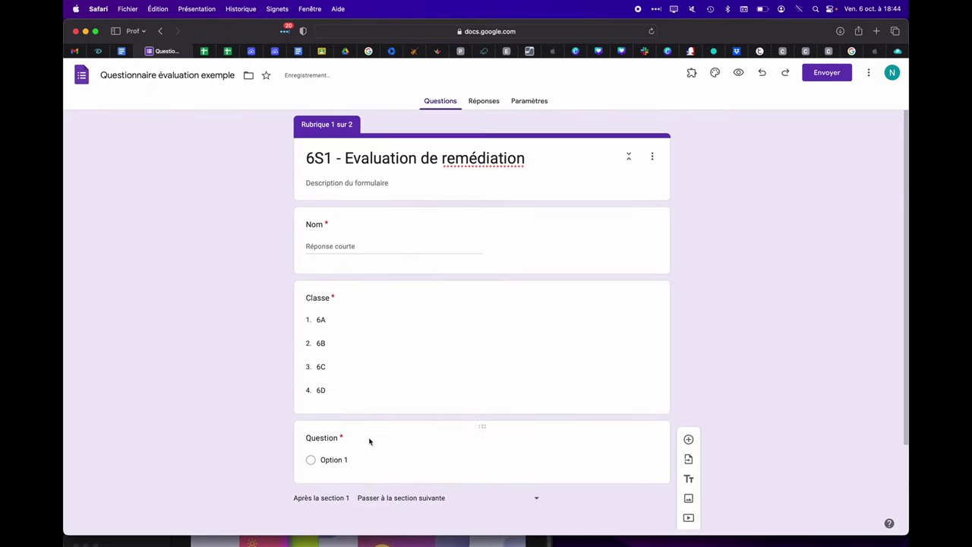
scroll(319, 403, "down", 2)
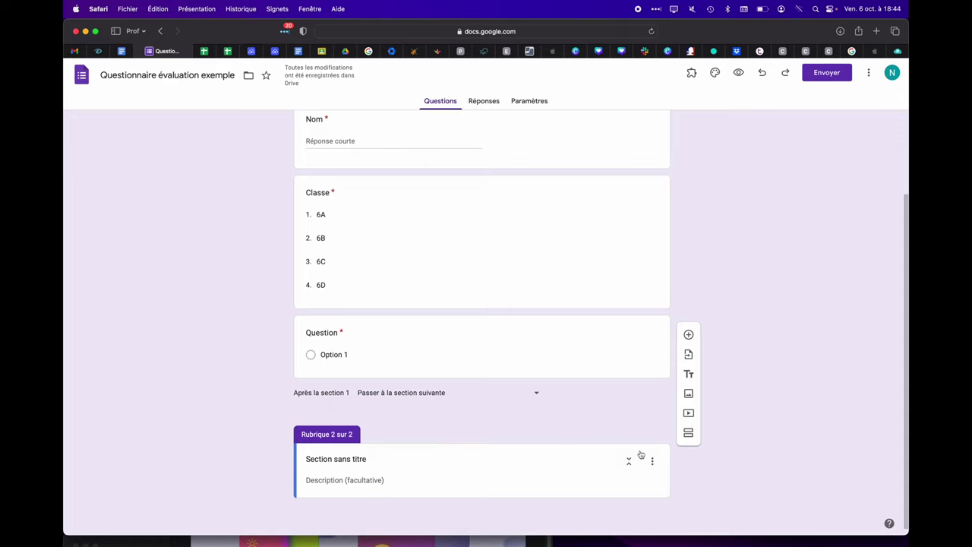
left_click(652, 461)
left_click(672, 482)
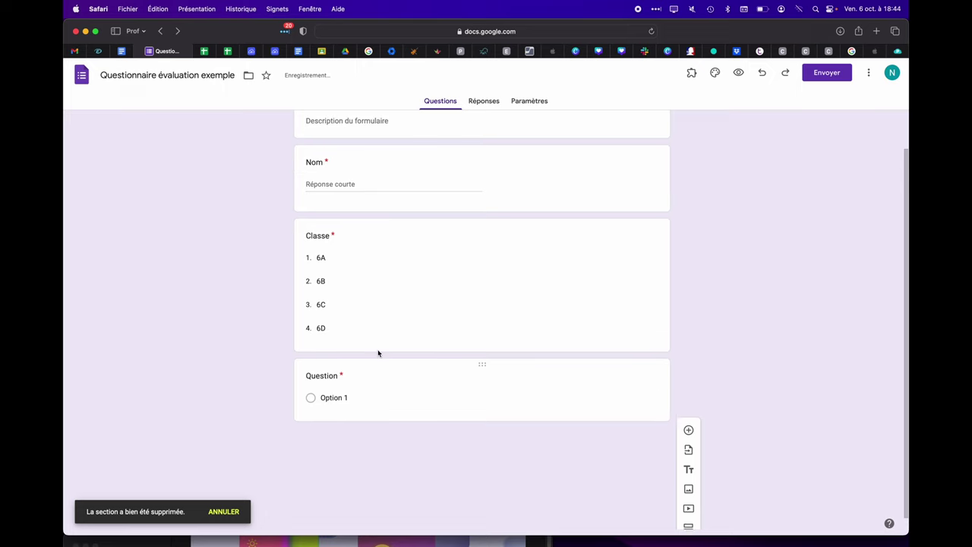
Step: Title the third question "1.) La pulsation est un battement..." and keep its answer type as "Choix multiples"
left_click(351, 370)
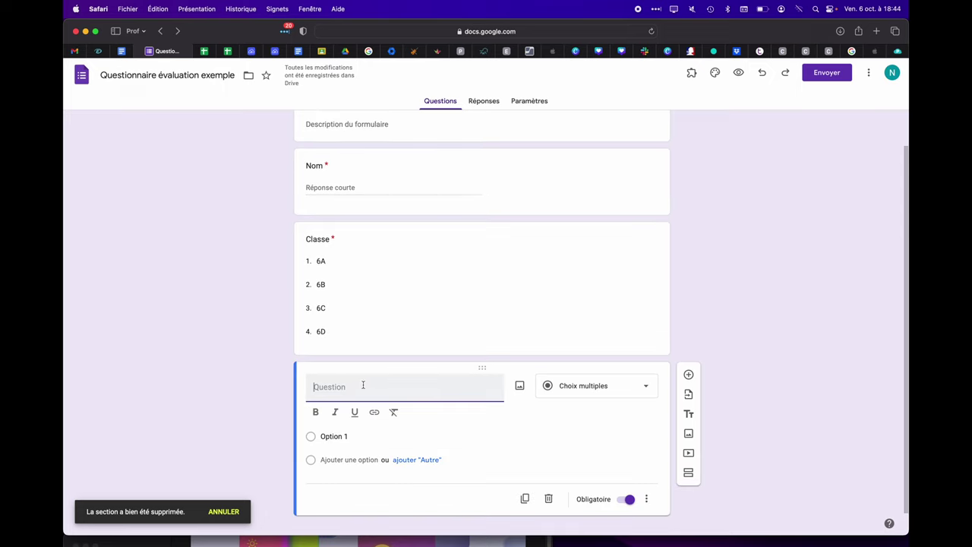
type("1.")
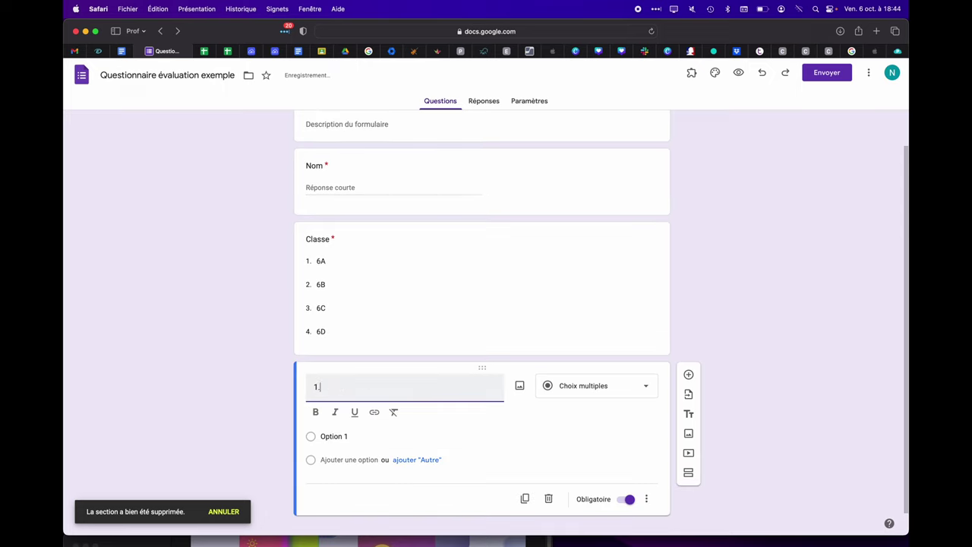
type(") La pulsation est un bat")
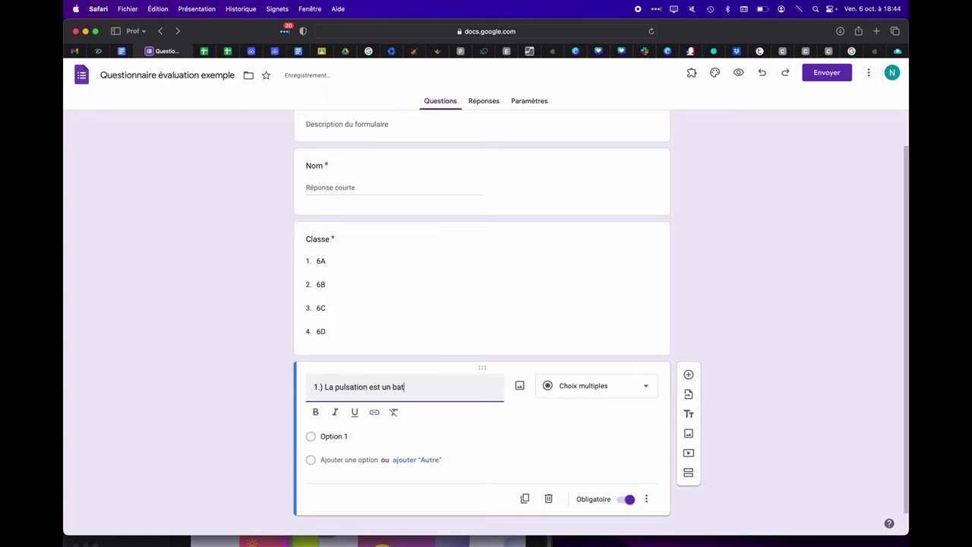
type("teriment...")
left_click(627, 387)
left_click(592, 294)
Step: Enter "Régulier" and "Irrégulier" as the two answer options of the "1.) La pulsation est un battement..." question
left_click(354, 420)
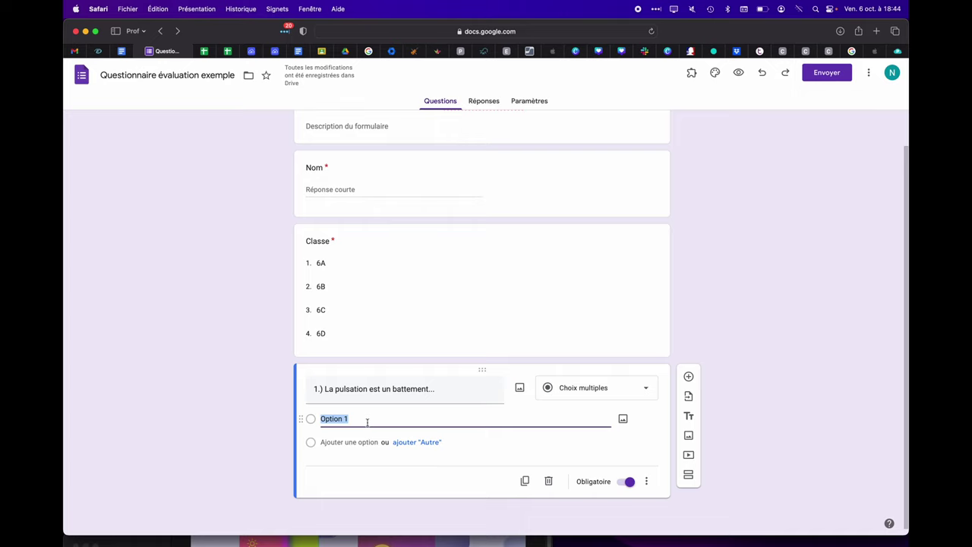
type("Régulier")
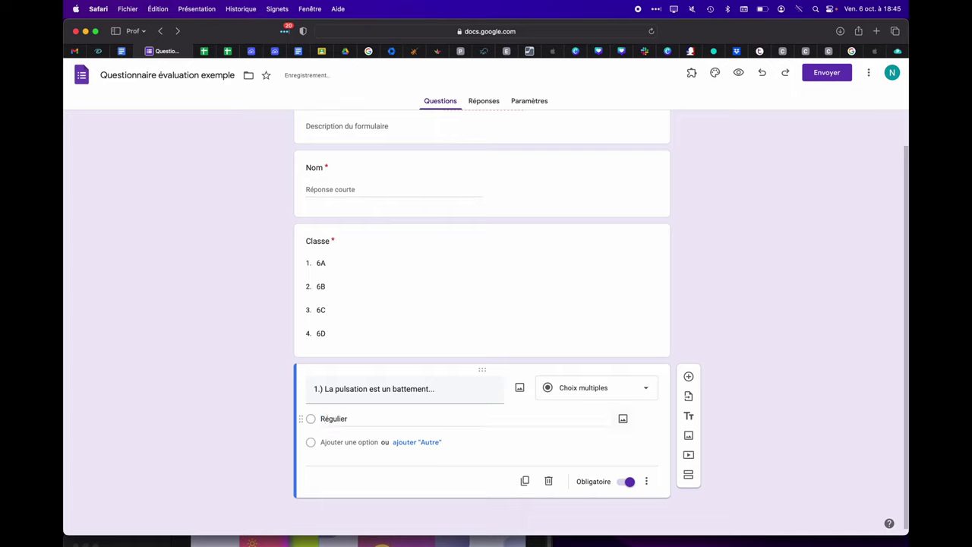
left_click(370, 418)
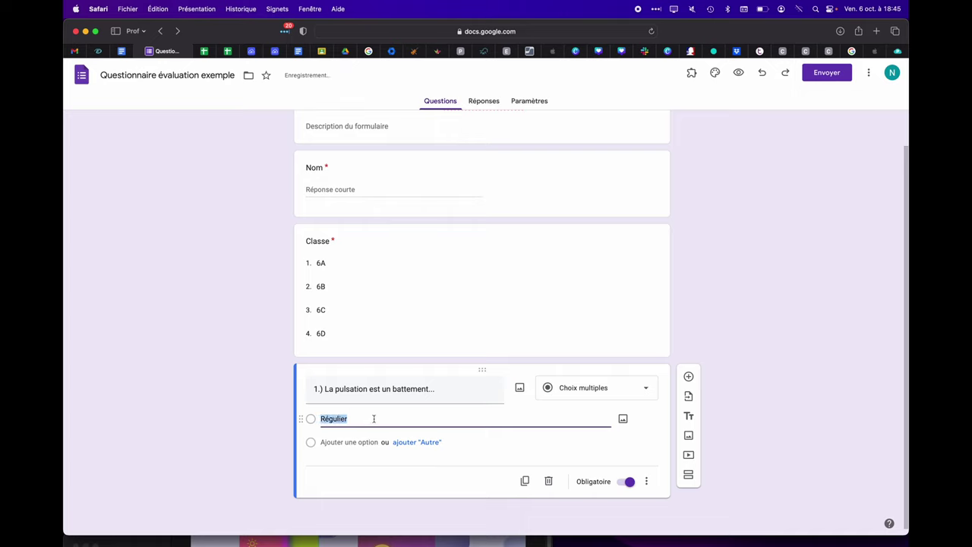
key("Return")
type("irrégul")
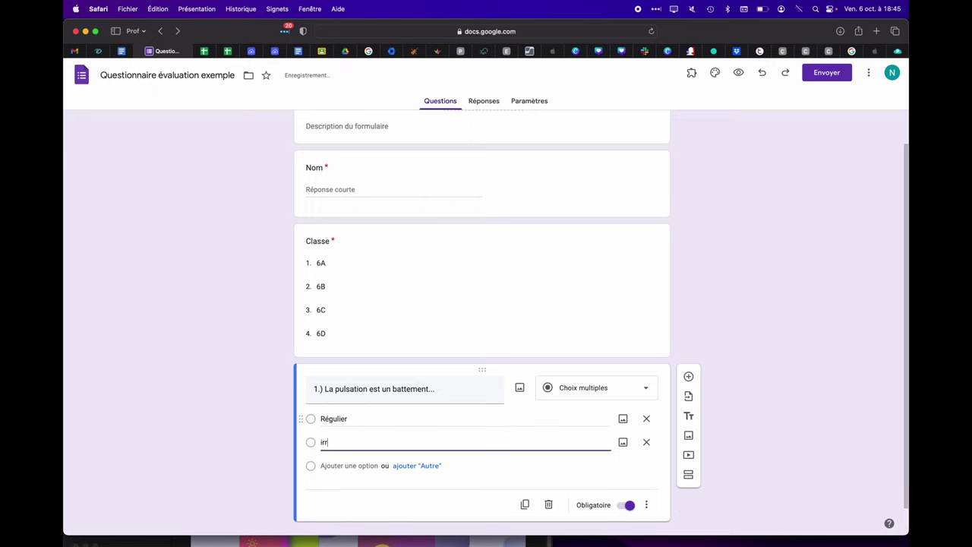
key("BackSpace")
type("I")
left_click(206, 407)
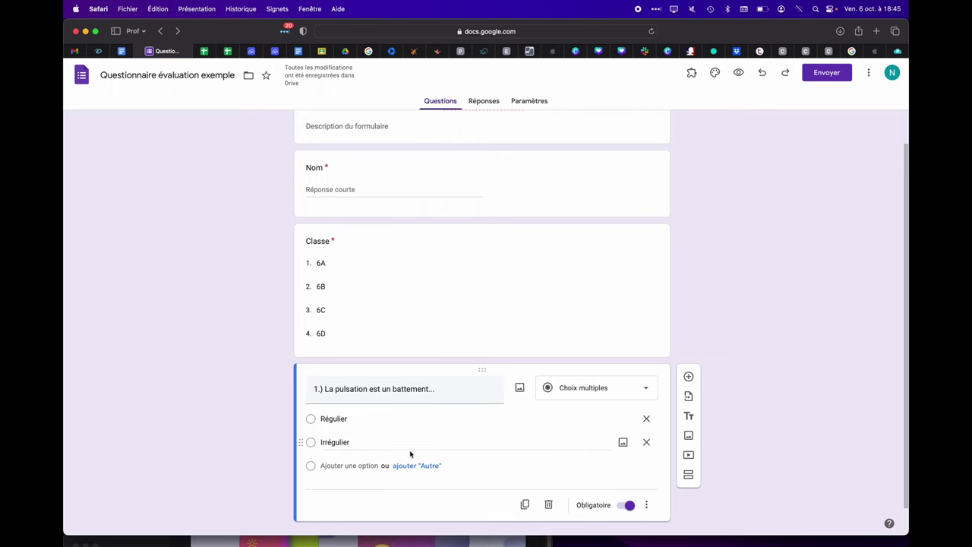
Step: Convert the form into a graded quiz in its settings, and return to the questions
scroll(410, 453, "up", 1)
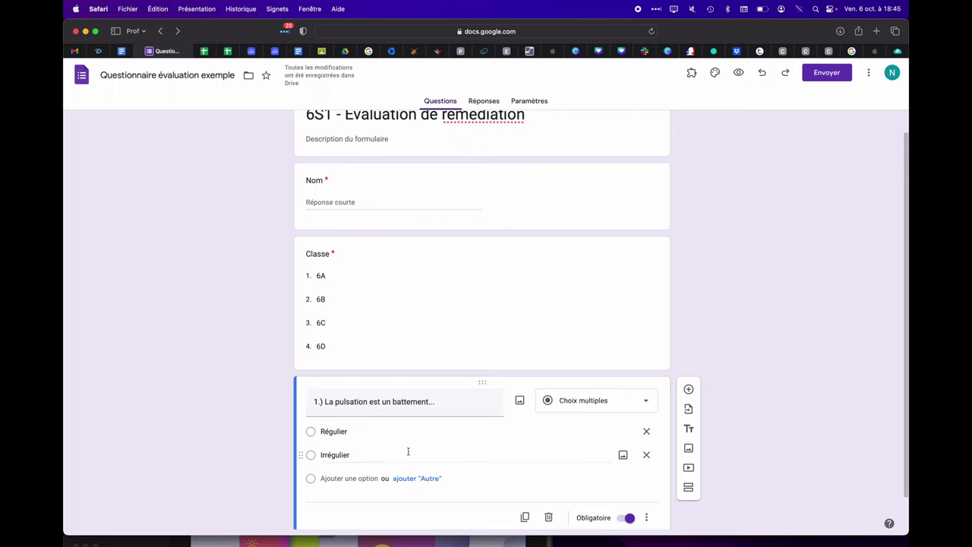
left_click(523, 103)
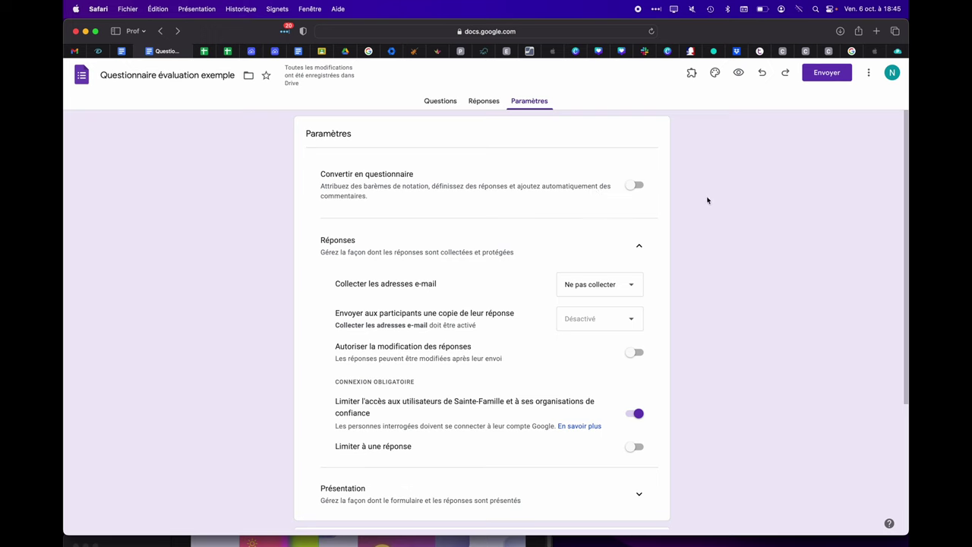
left_click(636, 186)
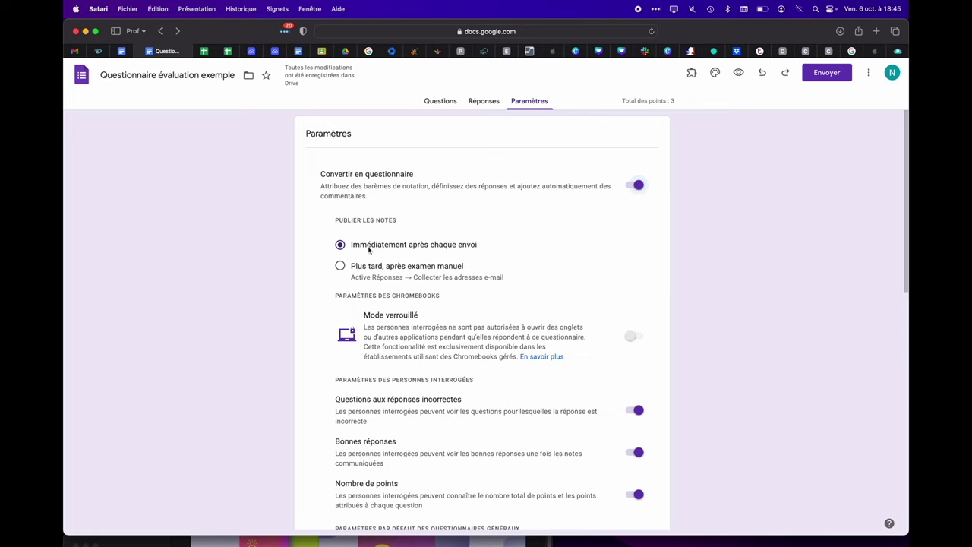
left_click(440, 104)
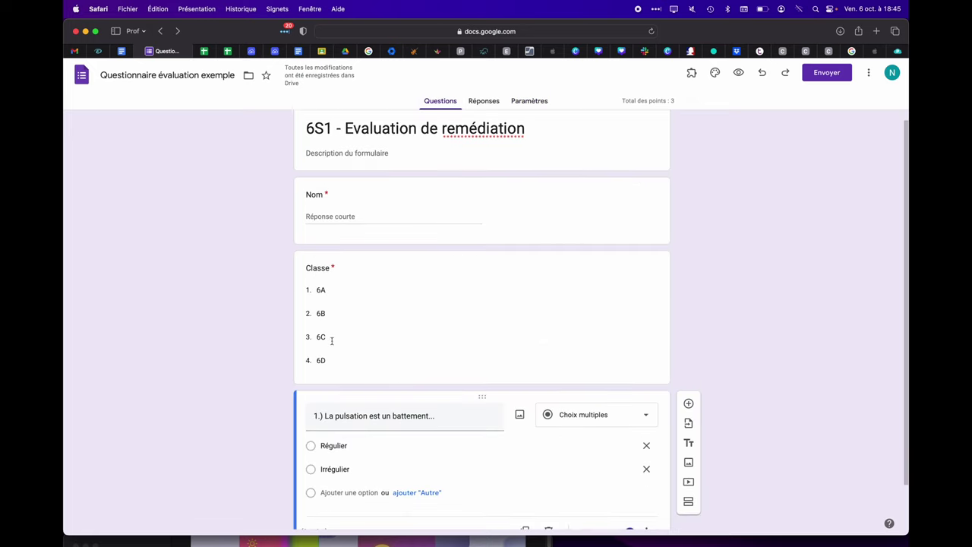
Step: Set the "Nom" question's value to 0 points in its answer key
left_click(471, 211)
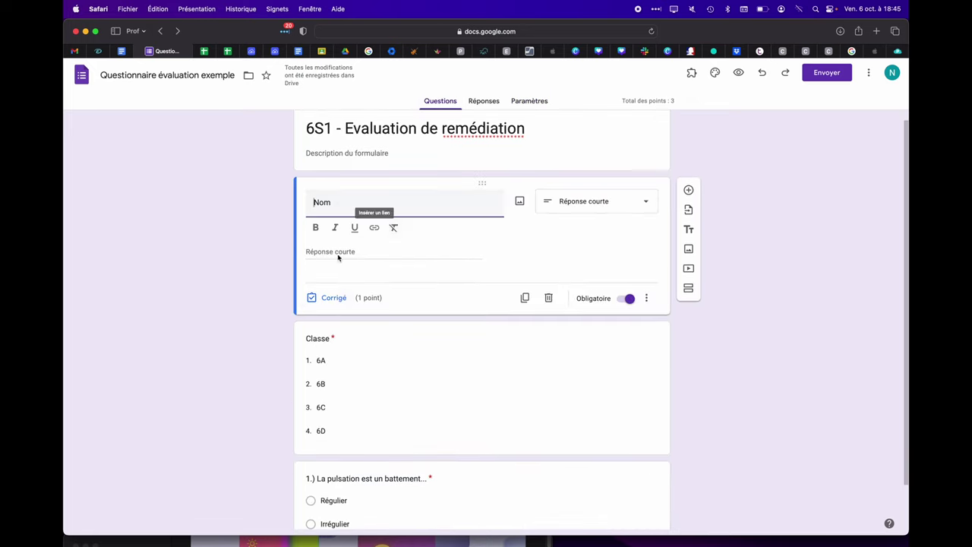
left_click(334, 298)
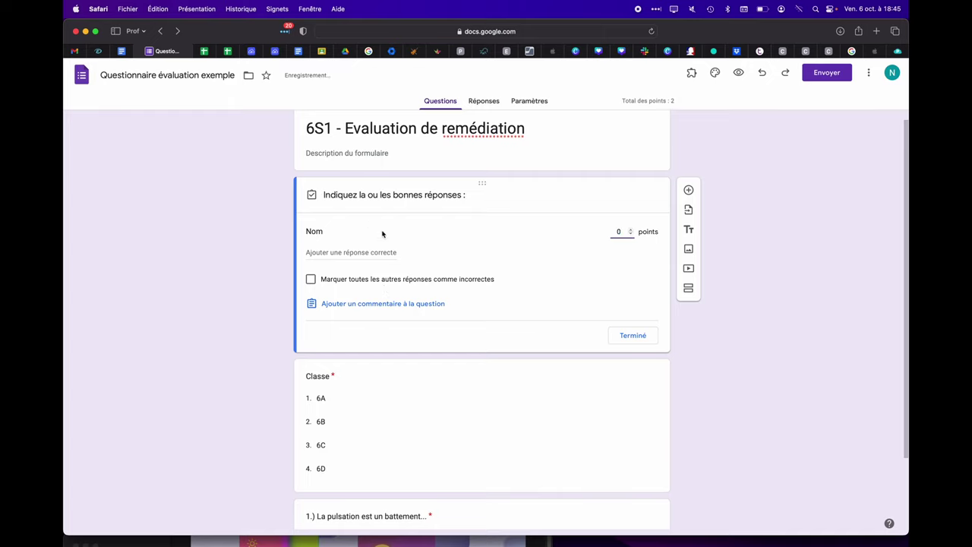
left_click(633, 335)
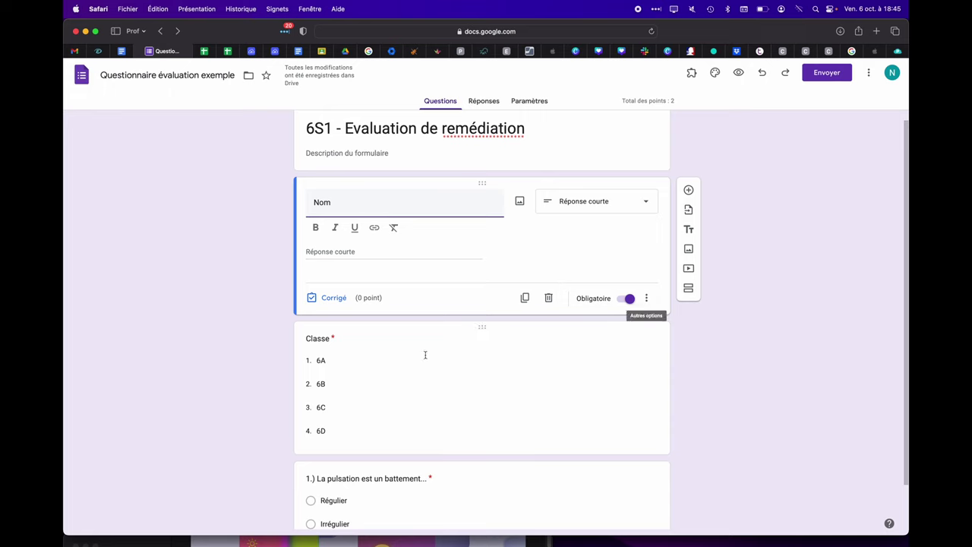
Step: Examine the "Classe" question's point display, extra options and answer types for a way to change its points
scroll(399, 363, "down", 1)
left_click(424, 328)
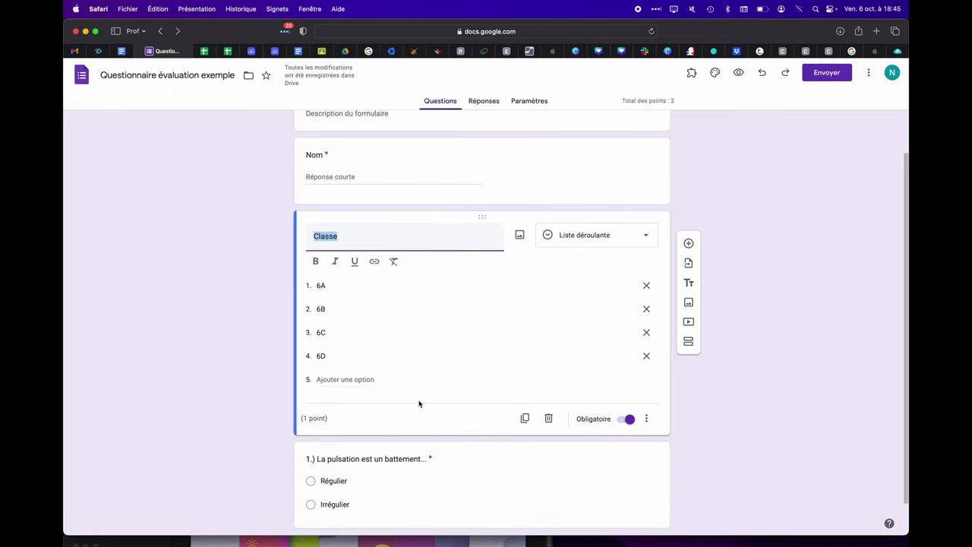
left_click(322, 424)
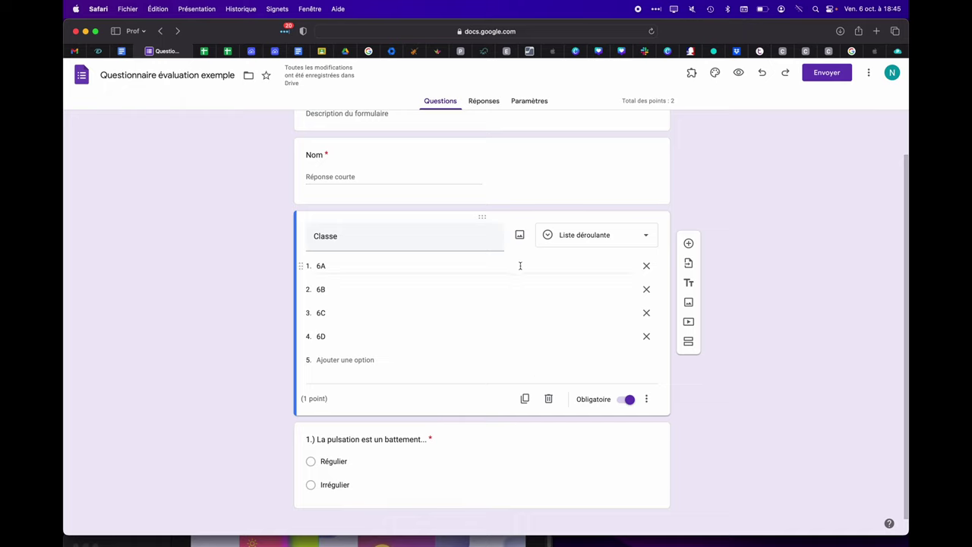
left_click(647, 398)
left_click(252, 403)
left_click(385, 233)
left_click(357, 415)
scroll(433, 226, "up", 1)
scroll(372, 381, "down", 2)
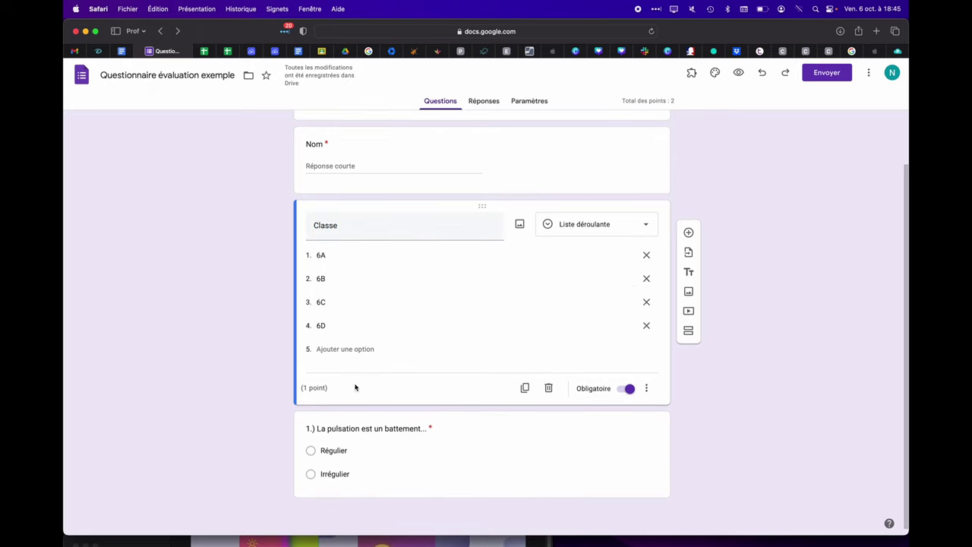
left_click(614, 224)
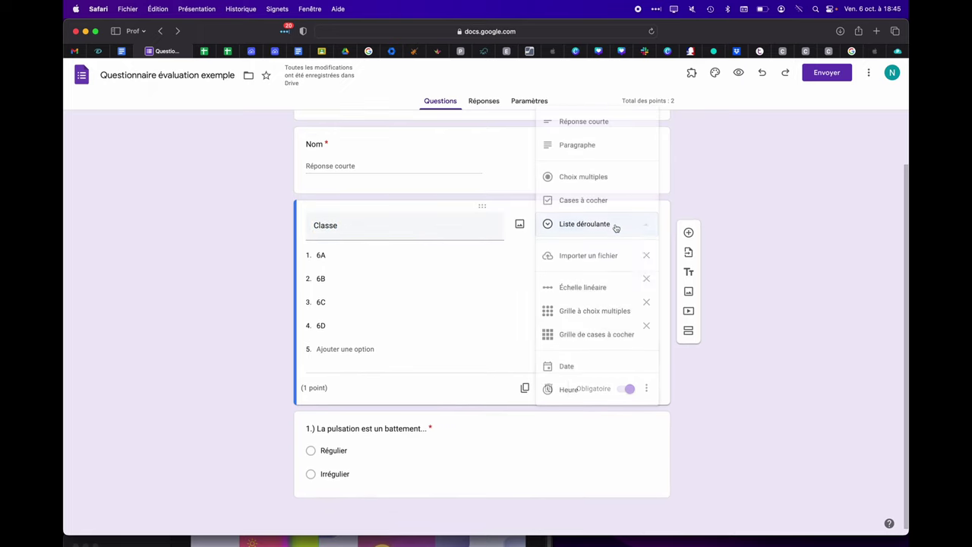
left_click(614, 224)
Step: Check the pulsation question and its extra options for a way to set the correct answer
left_click(387, 438)
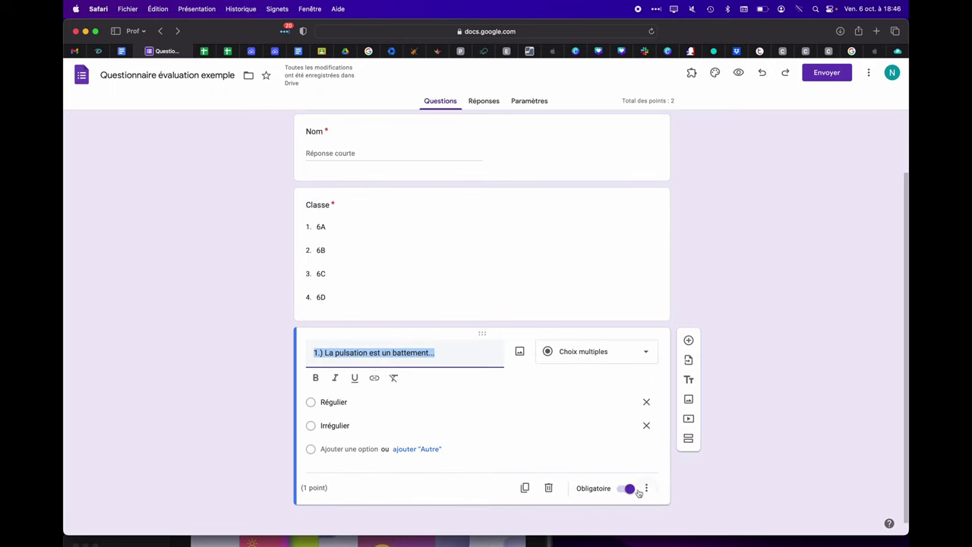
double_click(358, 420)
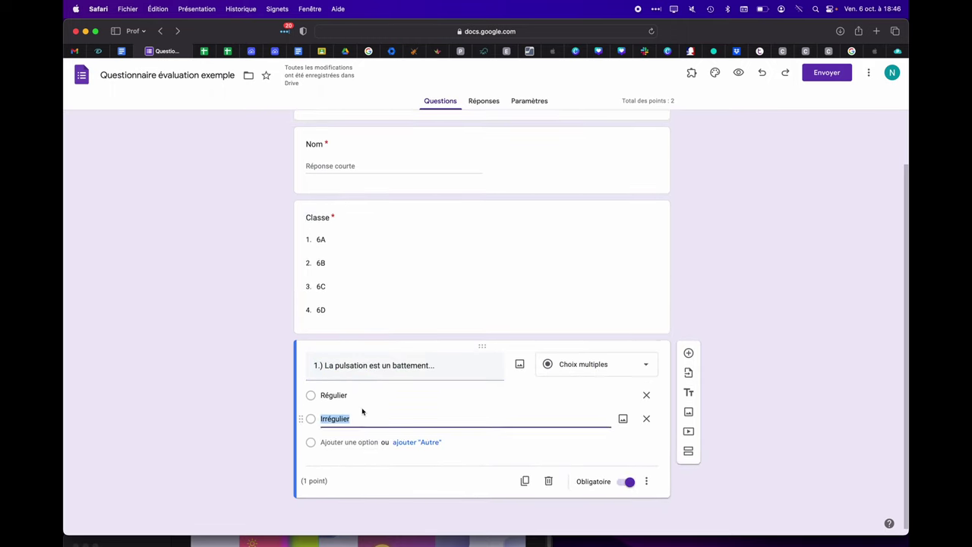
left_click(647, 481)
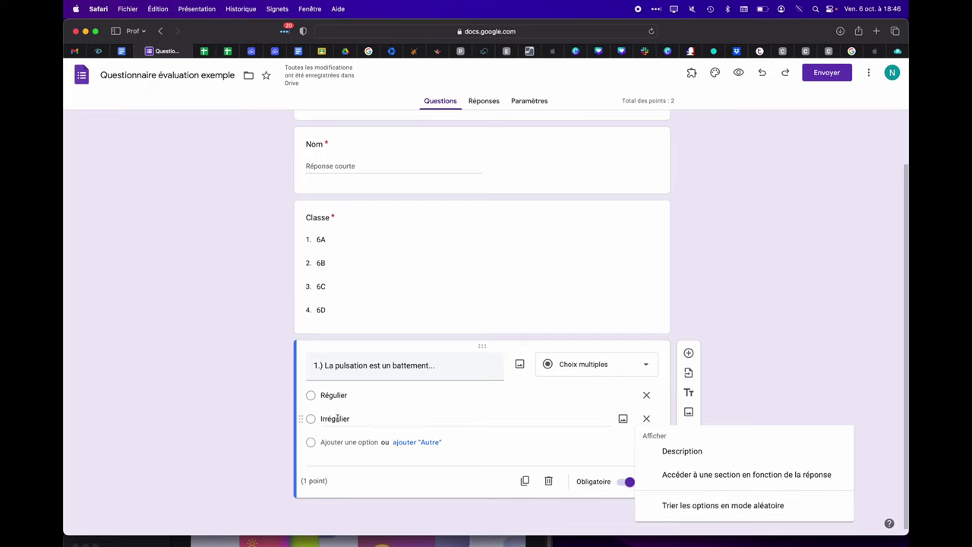
left_click(311, 398)
left_click(311, 398)
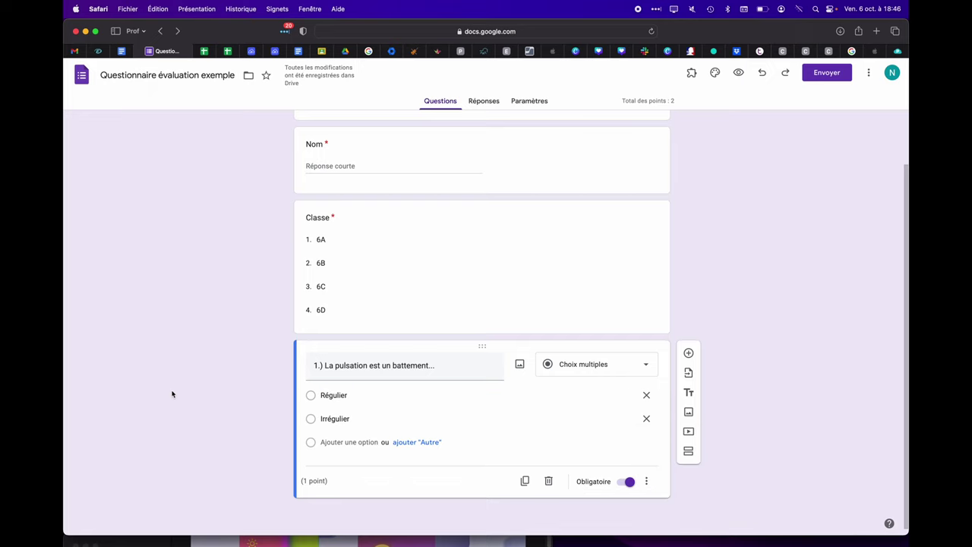
Step: Set the "Nom" question's value back to 1 point in its answer key
scroll(242, 359, "up", 2)
left_click(339, 230)
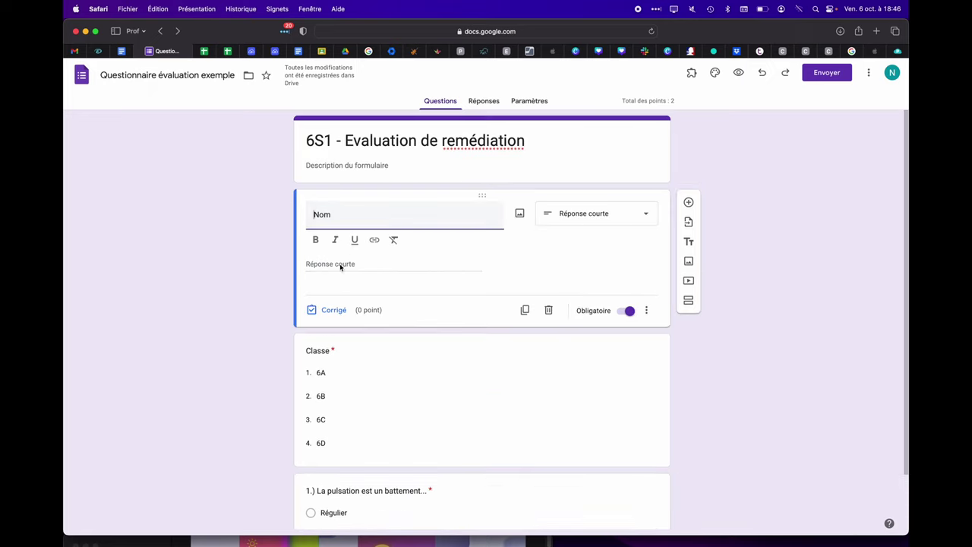
left_click(329, 313)
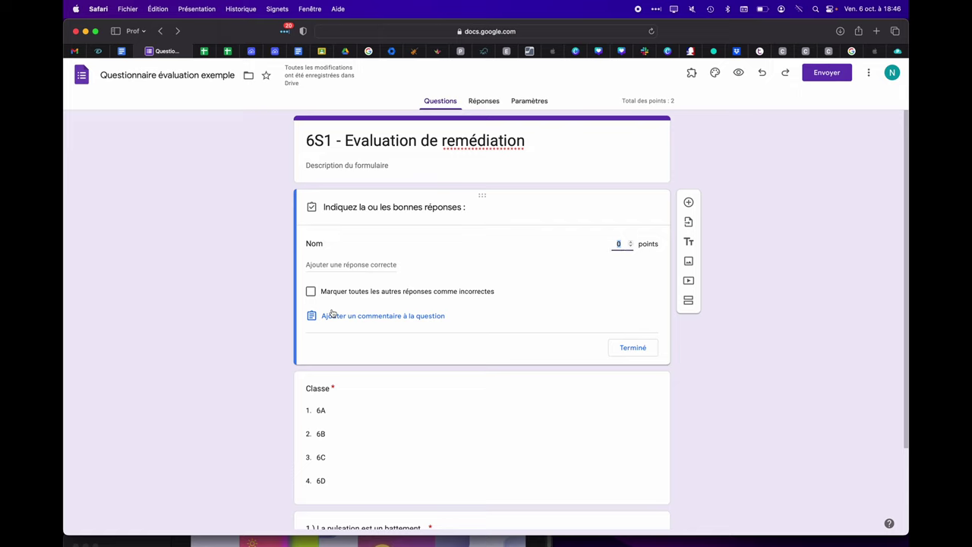
left_click(629, 244)
type("1")
left_click(627, 351)
Step: Recheck the "Classe" question for access to its answer key, and reload the form page
scroll(282, 343, "down", 2)
left_click(365, 329)
left_click(504, 384)
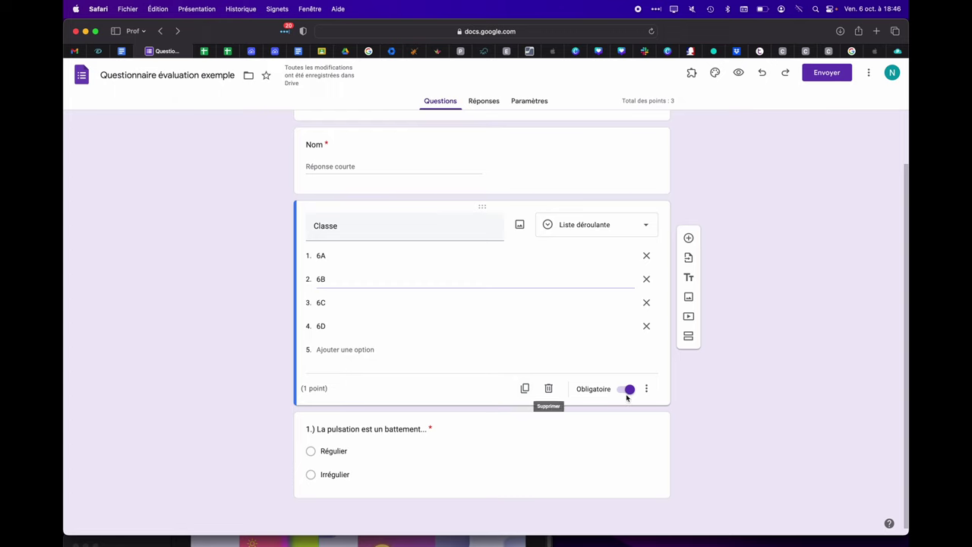
scroll(379, 325, "up", 2)
left_click(652, 32)
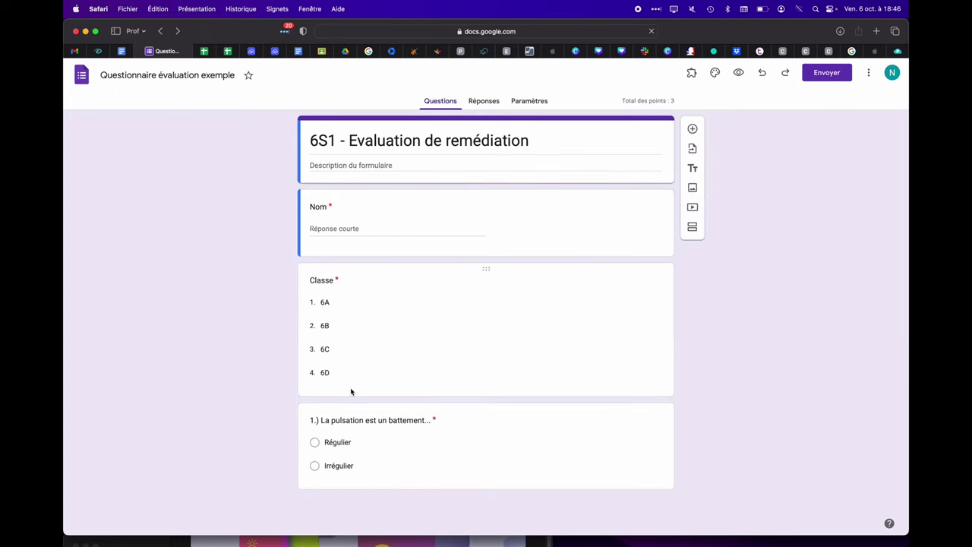
Step: Give the "Nom" question 0 points in its answer key
left_click(376, 230)
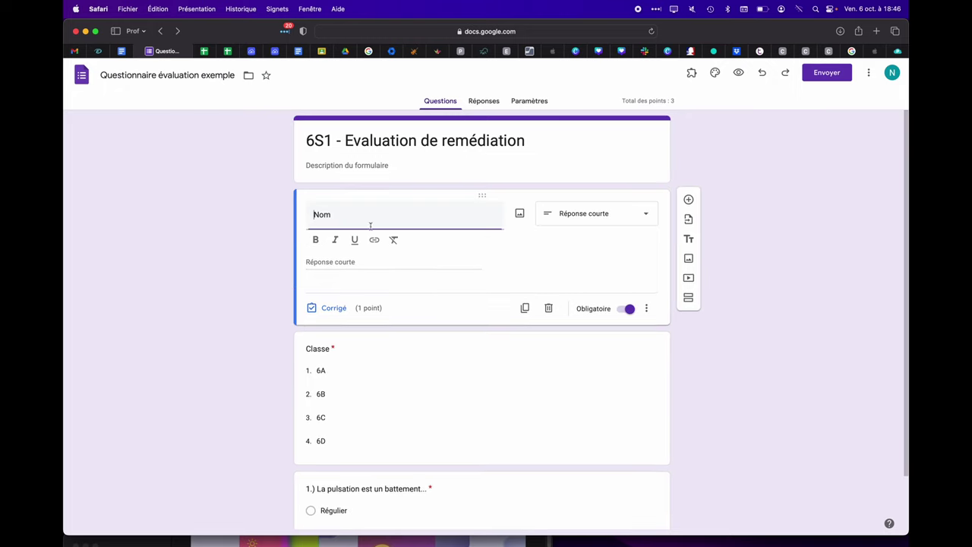
left_click(332, 309)
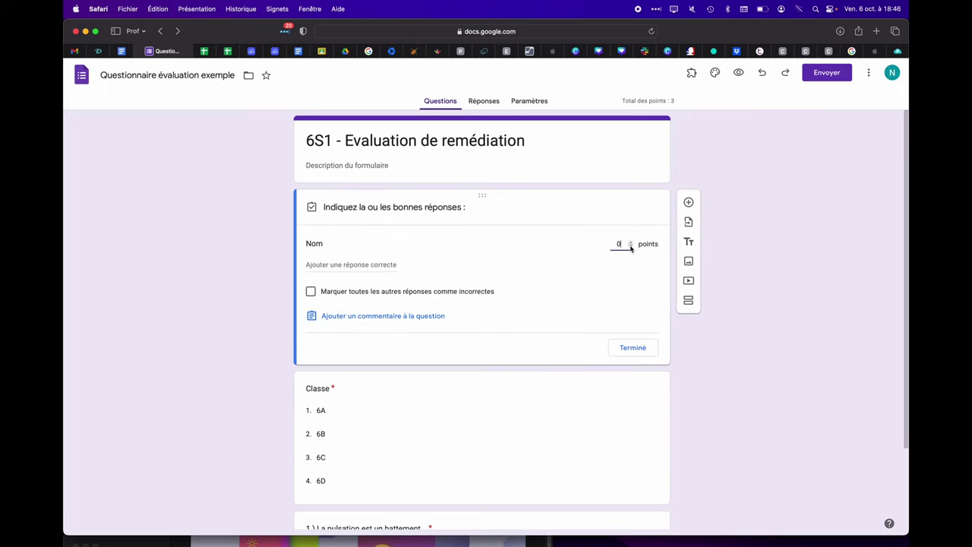
left_click(629, 343)
Step: Give the "Classe" question 0 points in its answer key
left_click(402, 406)
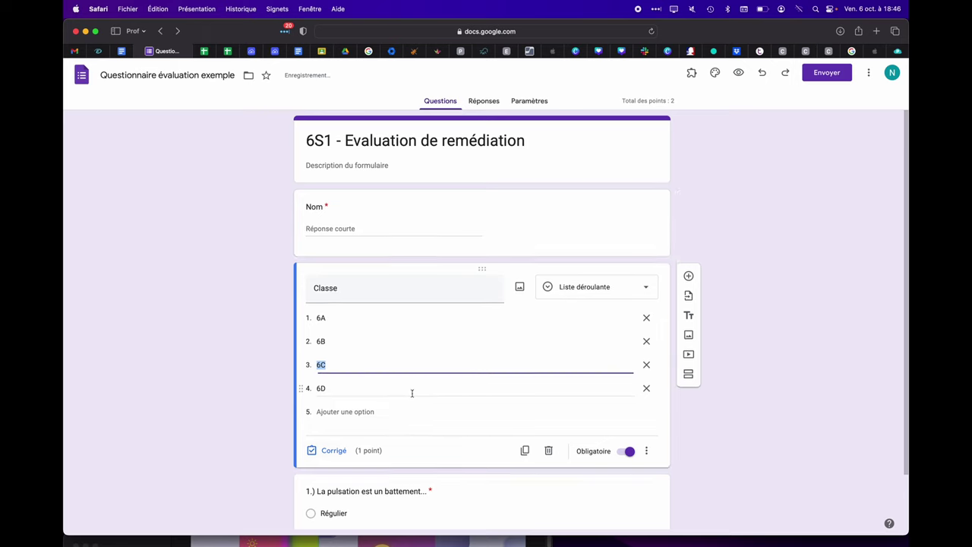
left_click(332, 450)
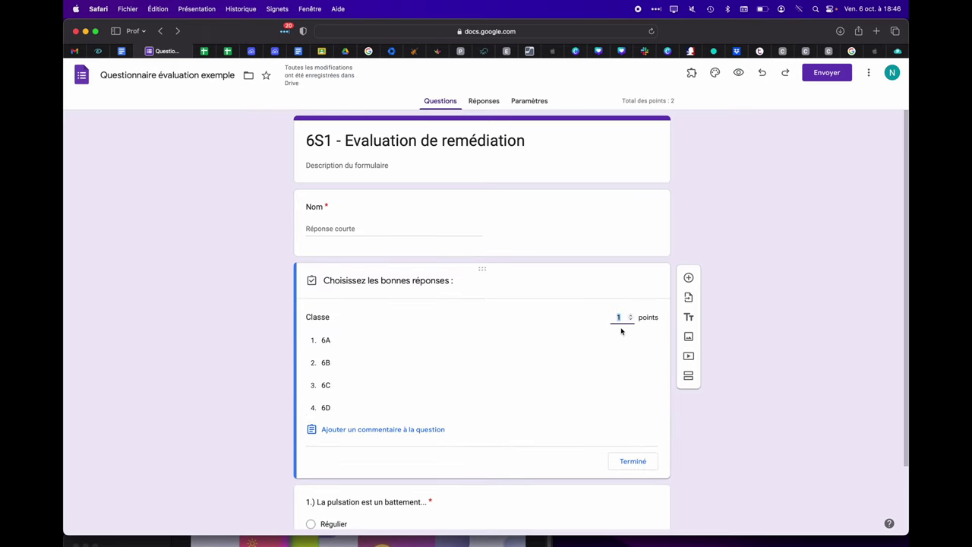
left_click(633, 461)
Step: Mark "Régulier" as the correct answer in the answer key of the "1.) La pulsation est un battement..." question
scroll(400, 402, "down", 2)
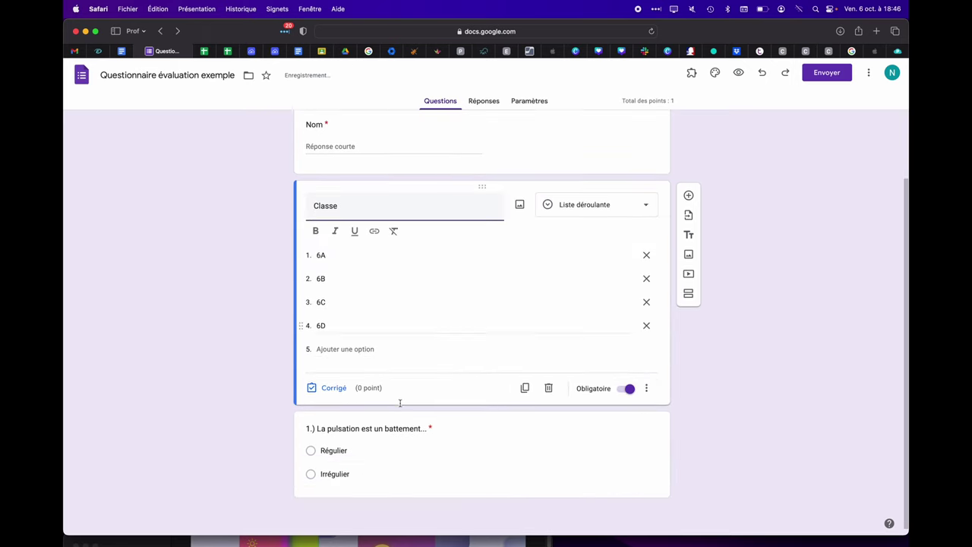
left_click(365, 474)
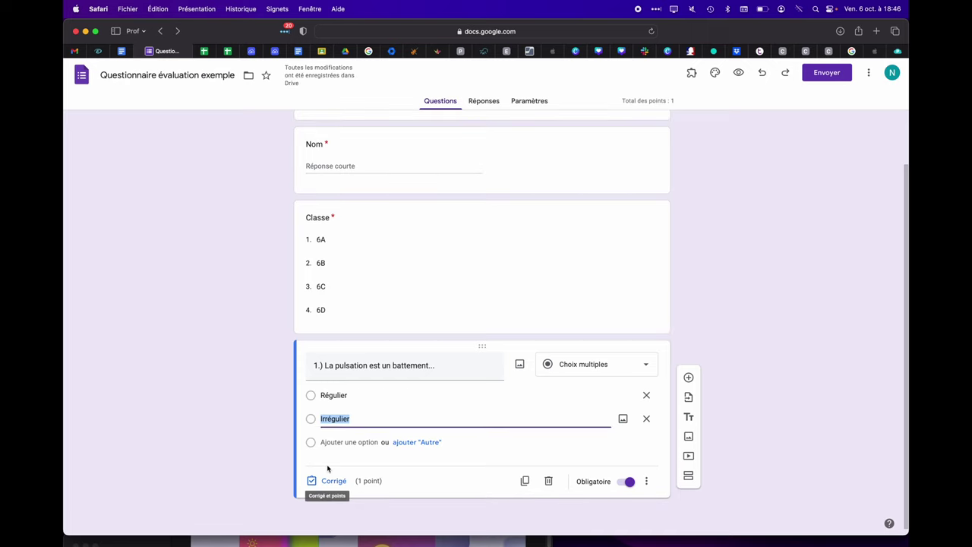
left_click(330, 482)
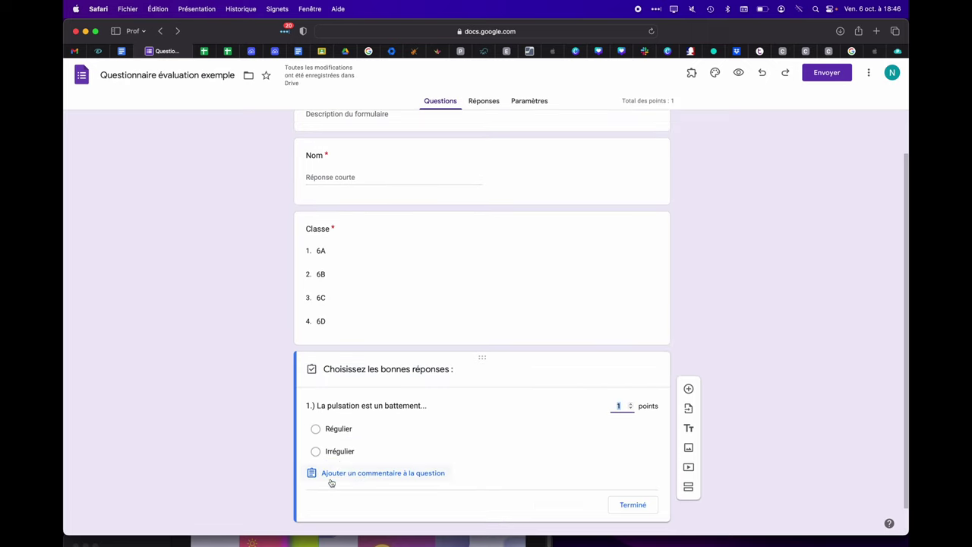
left_click(316, 429)
scroll(254, 410, "down", 1)
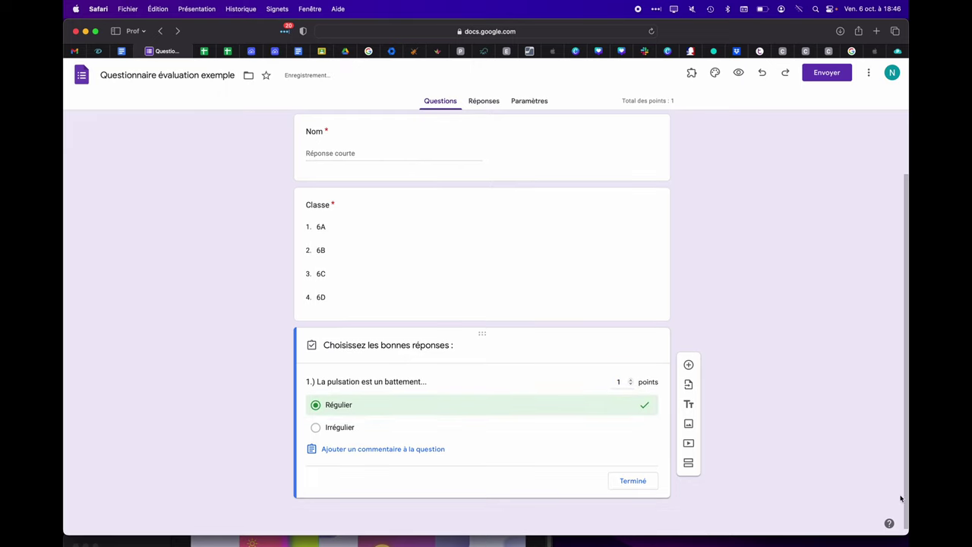
left_click(633, 481)
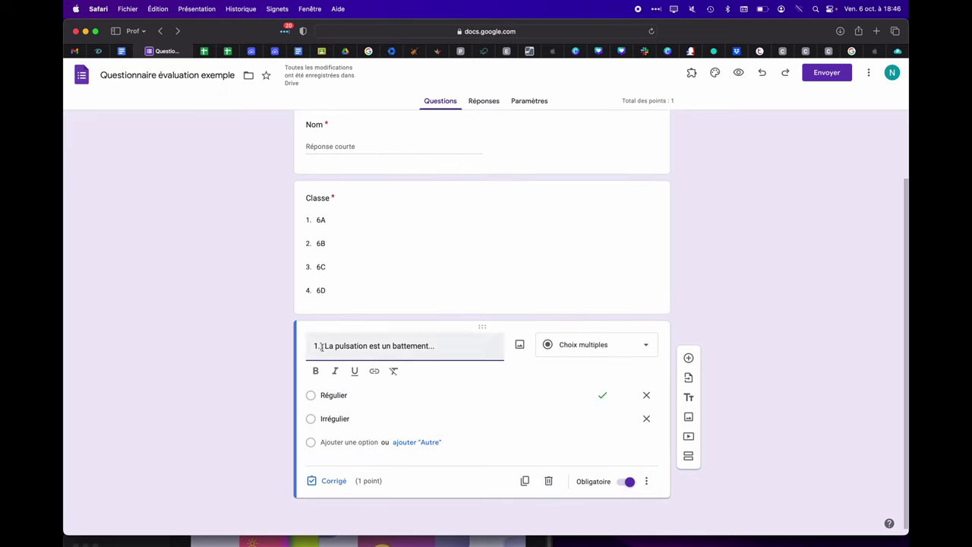
Step: Add a new multiple-choice question below the "1.)" question, and look through its image sources and available question types
left_click(690, 359)
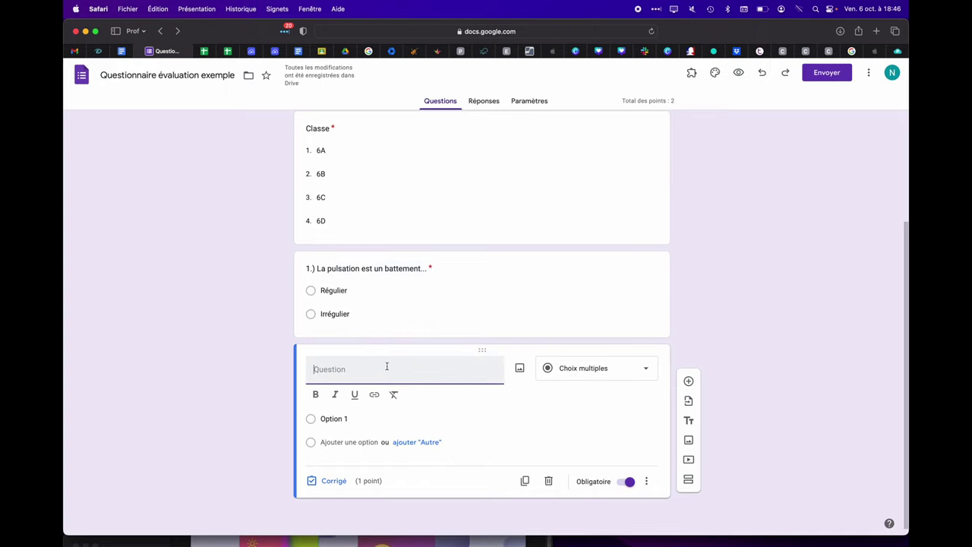
left_click(519, 367)
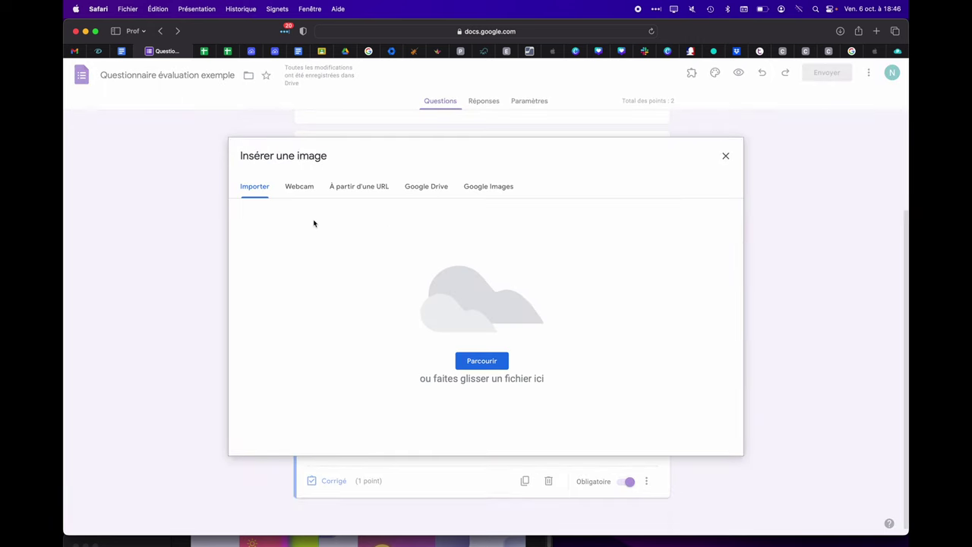
left_click(725, 157)
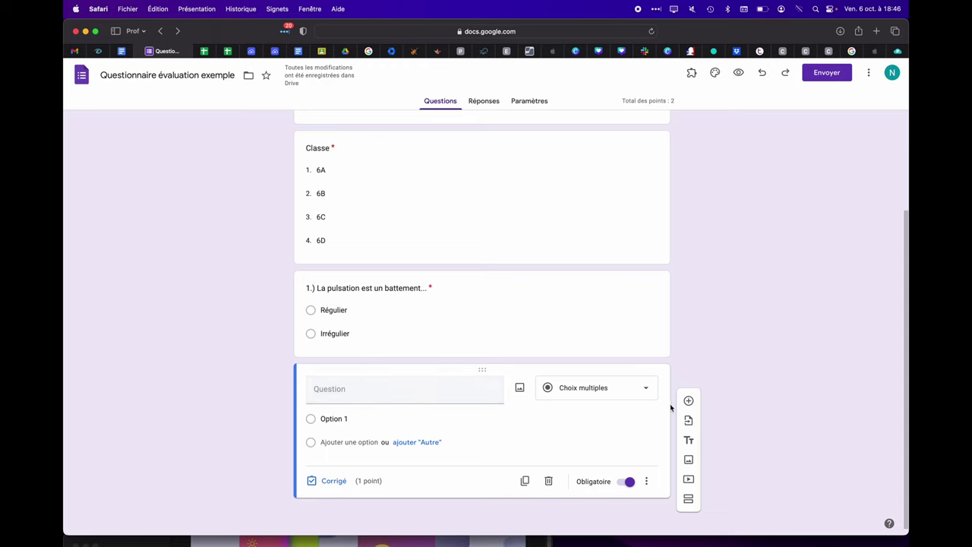
left_click(350, 395)
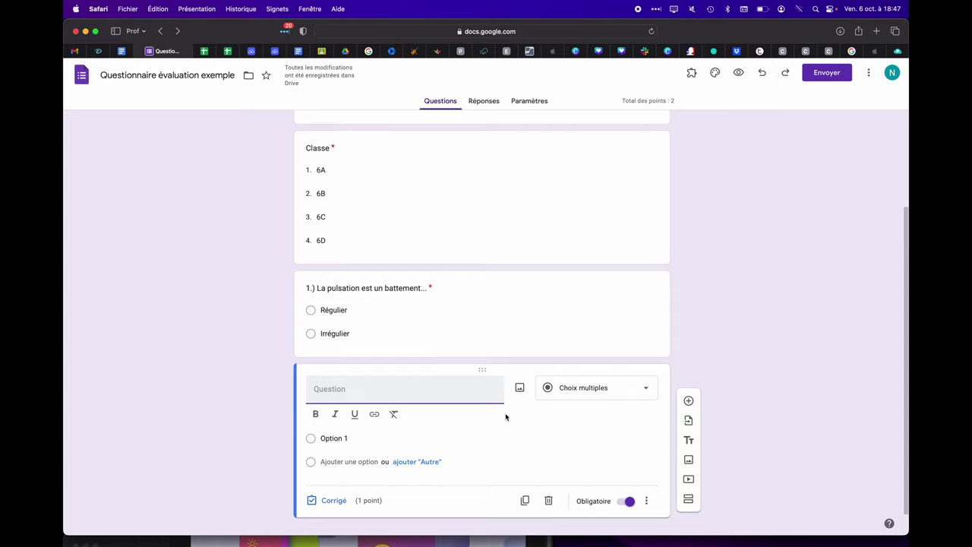
left_click(595, 394)
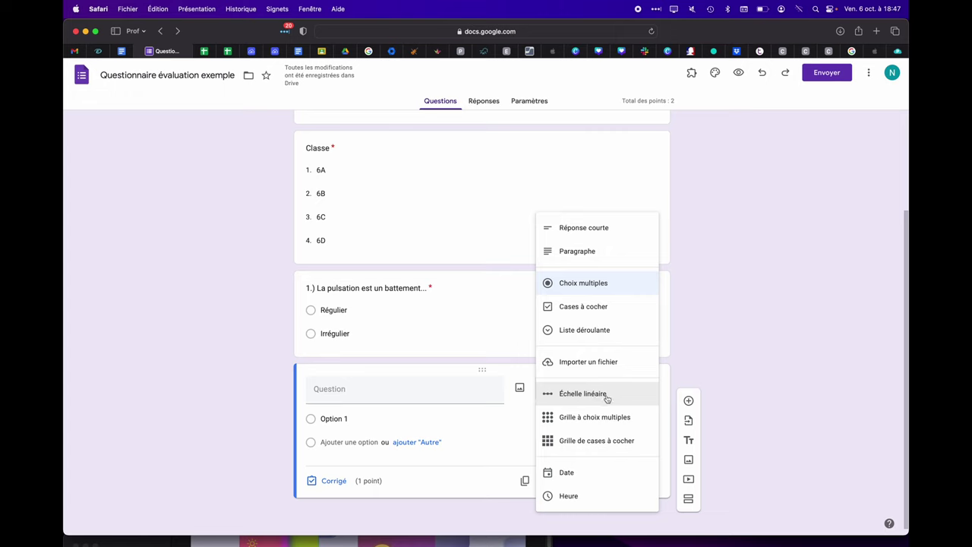
left_click(751, 418)
Step: Search YouTube for "diamonds" and insert the "Rihanna - Diamonds" video dated 9 nov. 2012 into the form
left_click(688, 479)
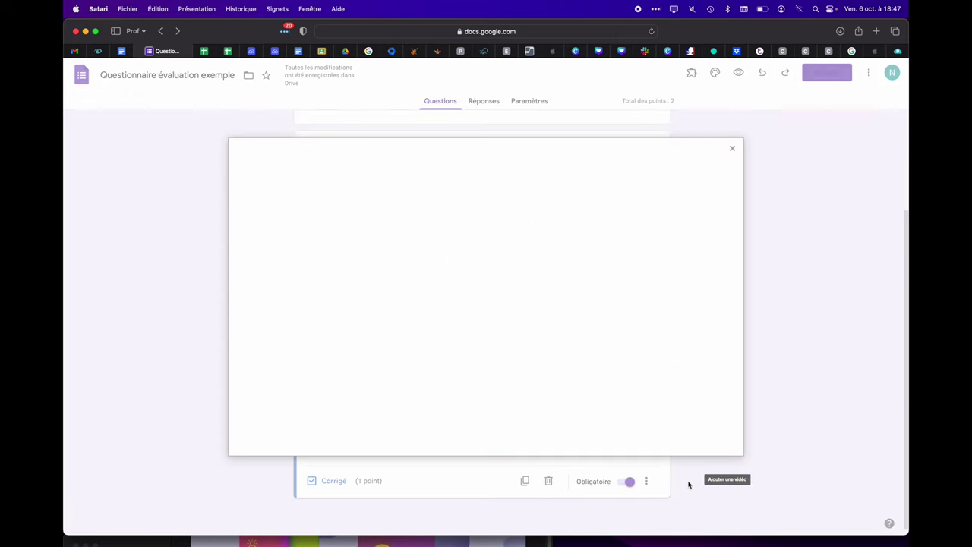
left_click(731, 152)
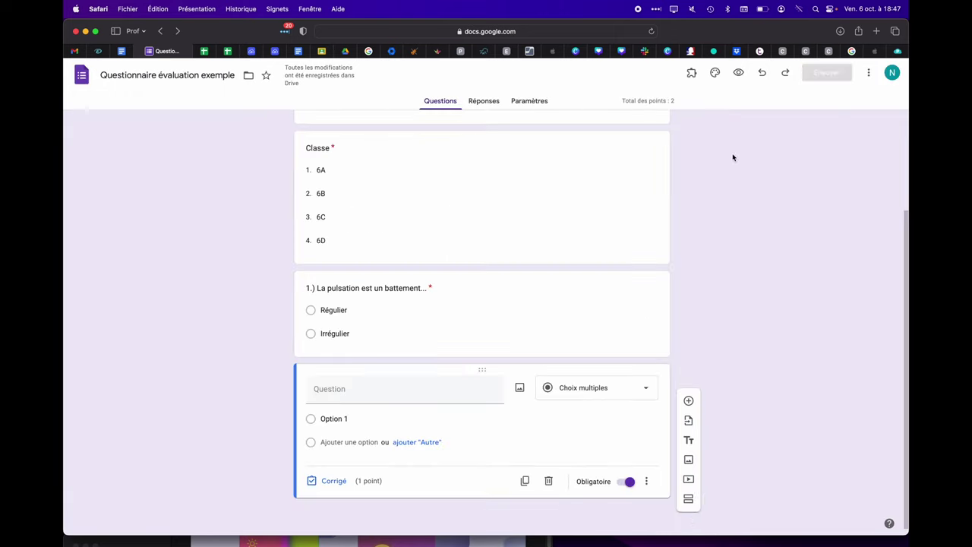
left_click(689, 481)
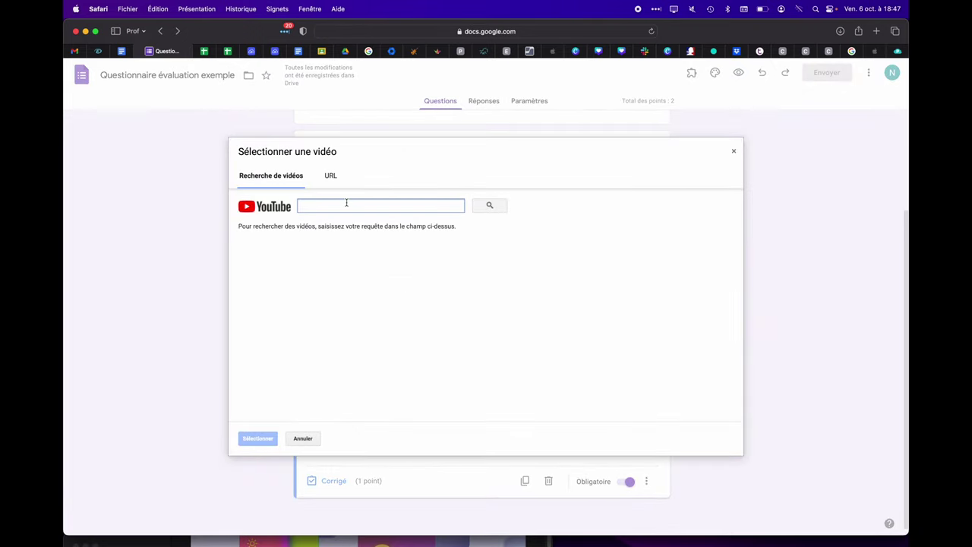
type("diam")
key("Return")
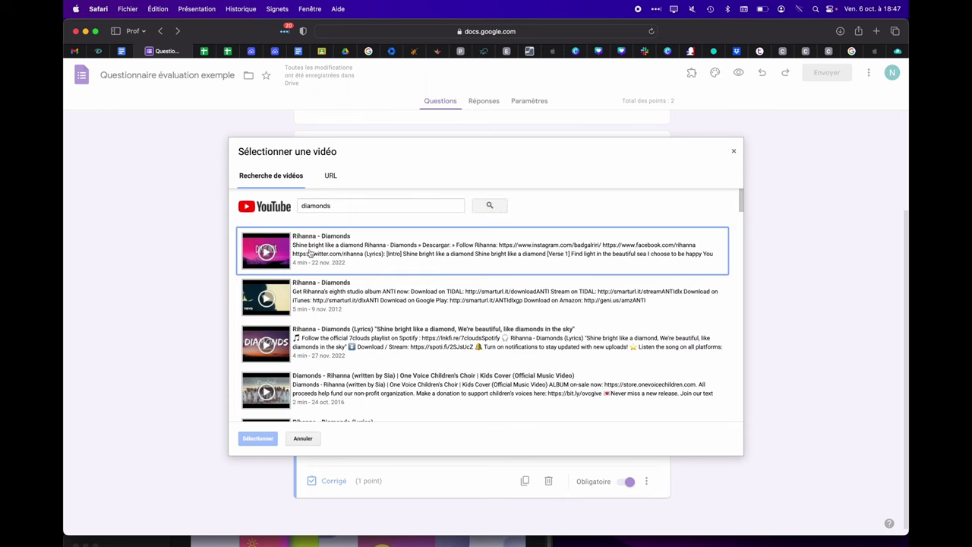
left_click(315, 254)
left_click(334, 301)
left_click(245, 441)
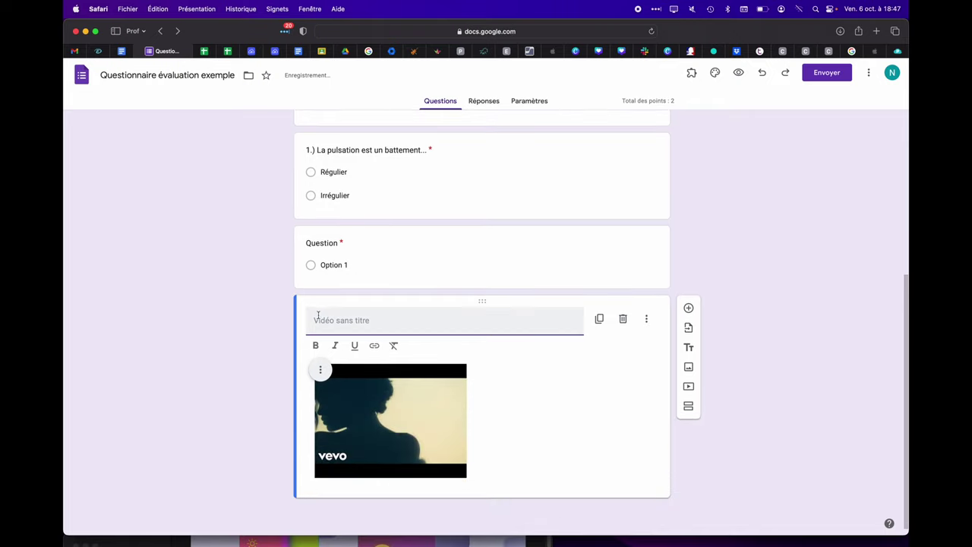
Step: Title the video block "2.) Consulter quelques secondes de cette vidéo"
type("2.) CO")
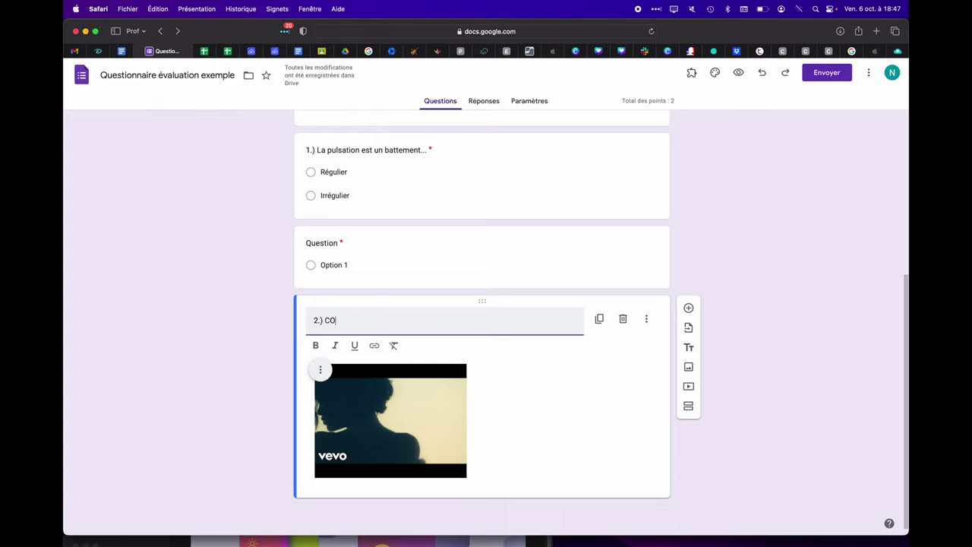
type("nsulter quelques")
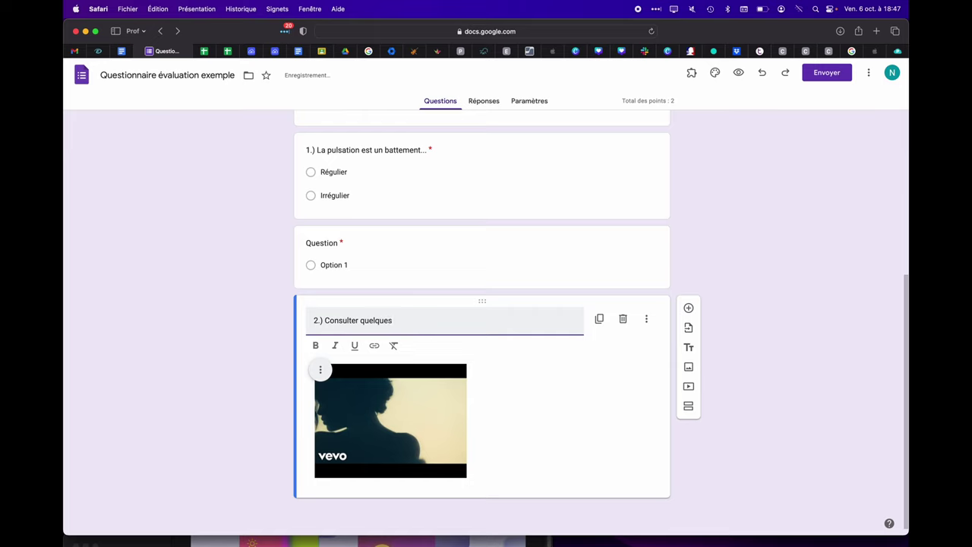
key("BackSpace")
key("BackSpace")
key("BackSpace")
key("BackSpace")
type("condes de cette vudéi")
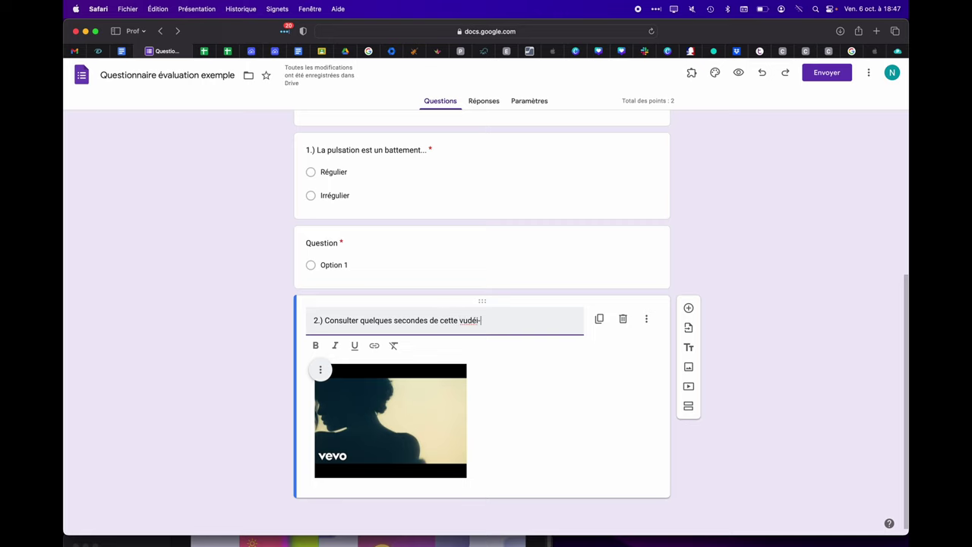
type("-idéo")
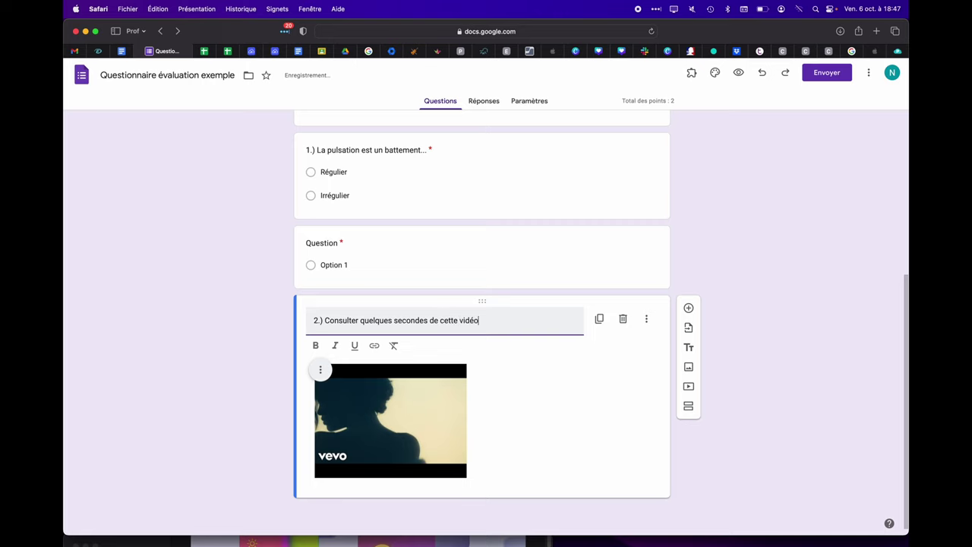
left_click(740, 289)
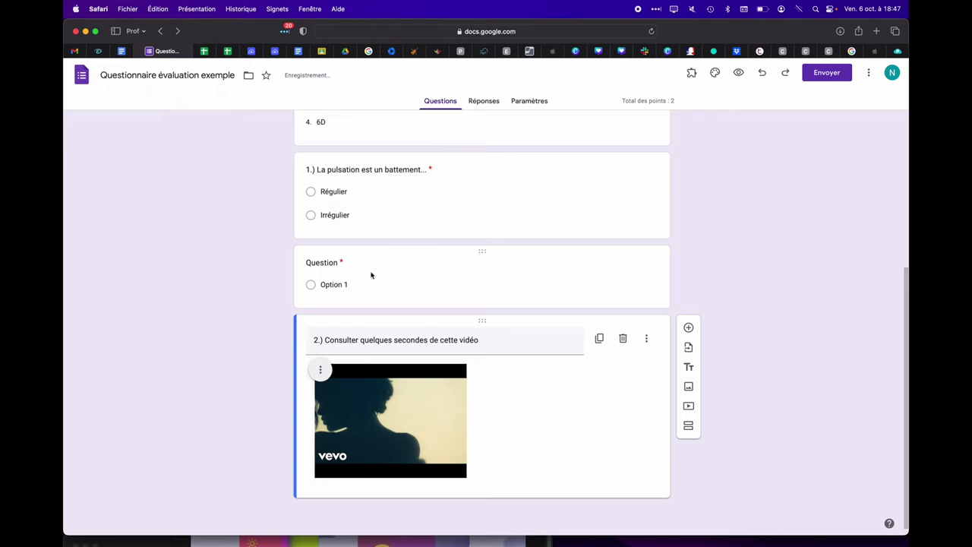
Step: Move the video block between the "1.) La pulsation est un battement..." question and the untitled question
left_click_drag(486, 251, 490, 452)
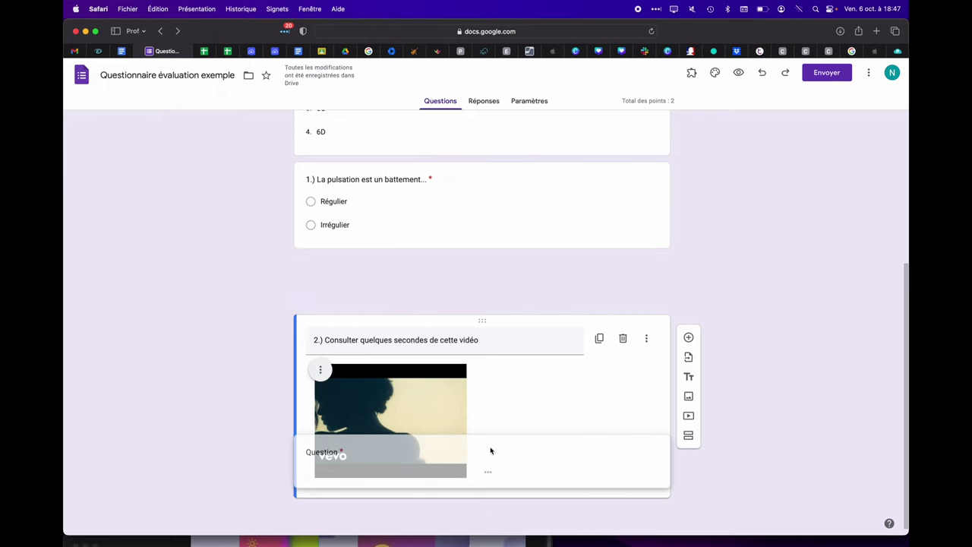
left_click_drag(449, 525, 448, 525)
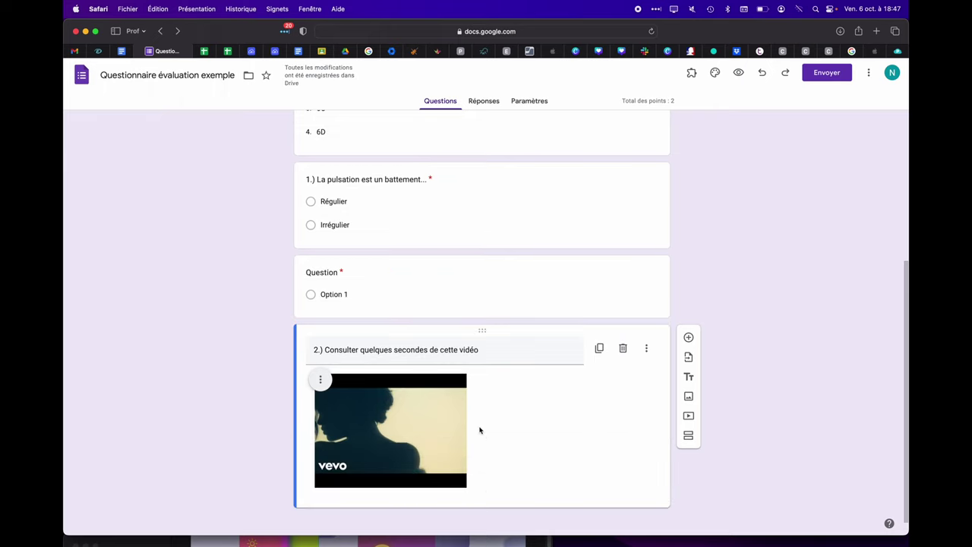
left_click_drag(484, 326, 475, 176)
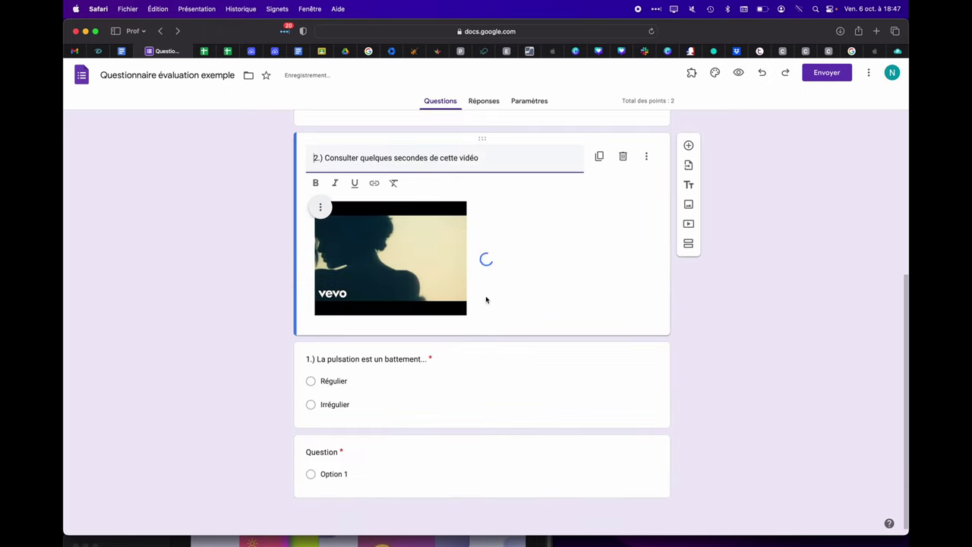
left_click_drag(482, 140, 462, 297)
Step: Title the blank question "Cette oeuvre est :" and give it the options "pulsée" and "non pulsée"
left_click(345, 461)
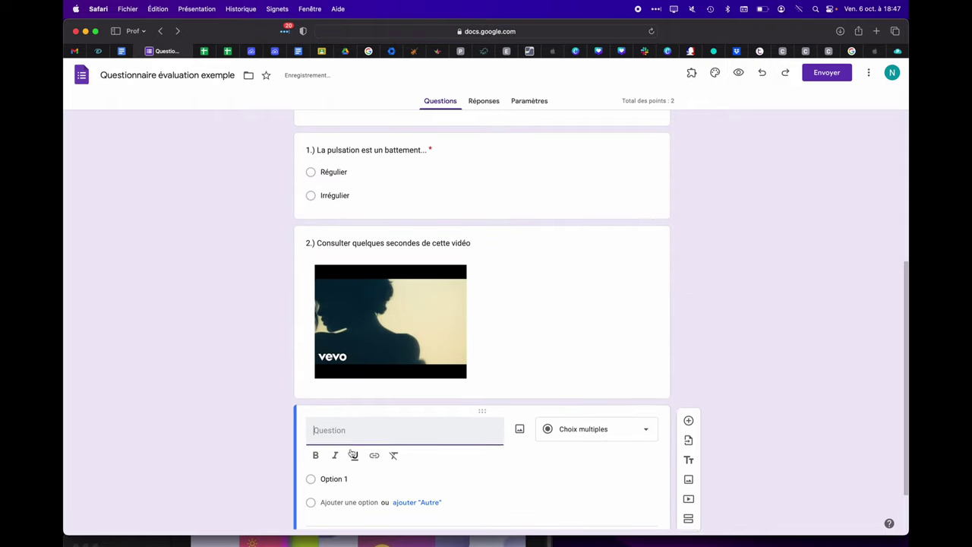
type("Cette oeuvre est :")
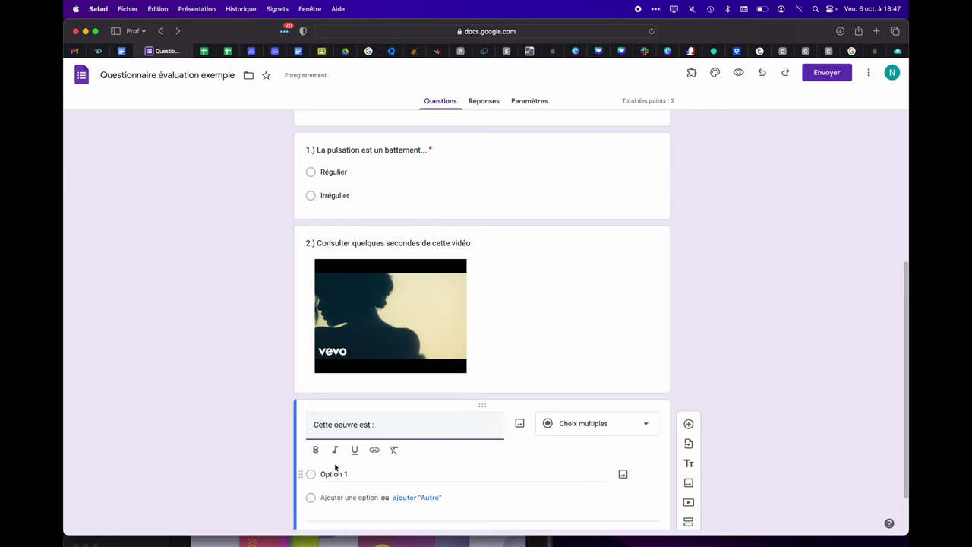
left_click(335, 474)
type("pulsée")
left_click(346, 478)
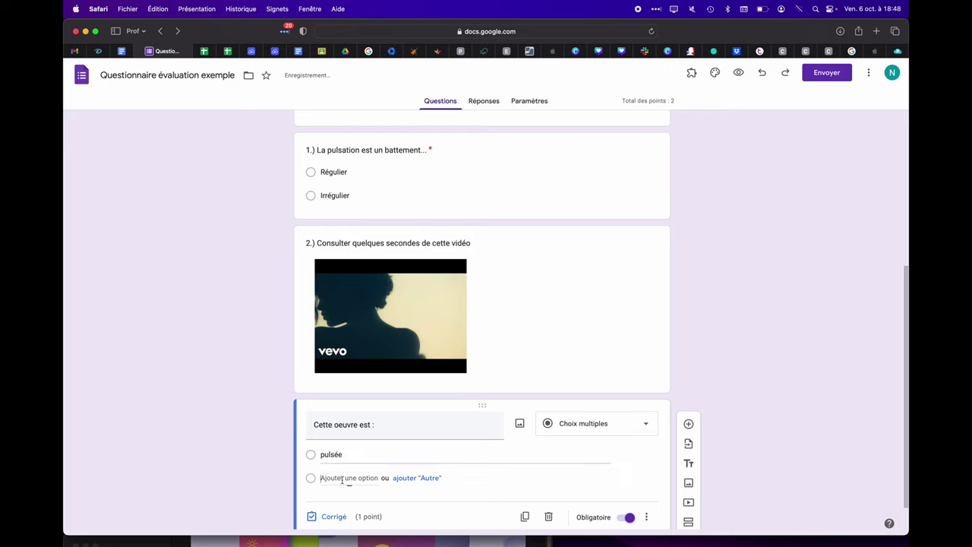
type("non pulsée")
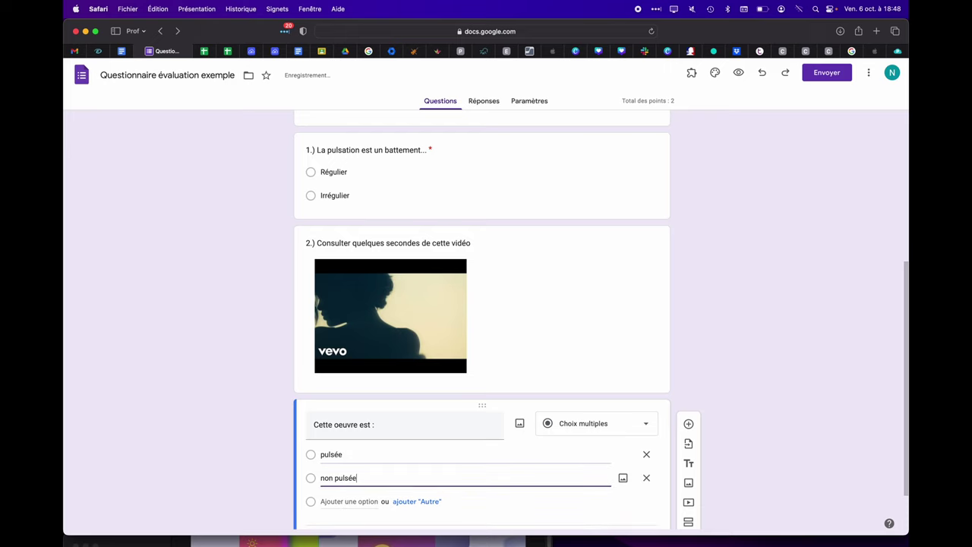
Step: Mark "pulsée" as the correct answer in the answer key of the "Cette oeuvre est :" question
scroll(154, 354, "down", 1)
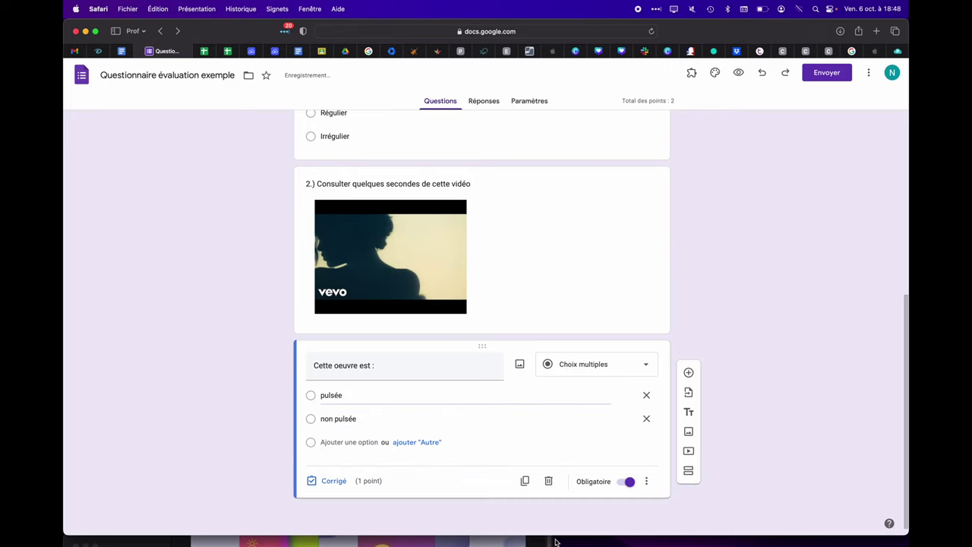
left_click(338, 484)
left_click(336, 430)
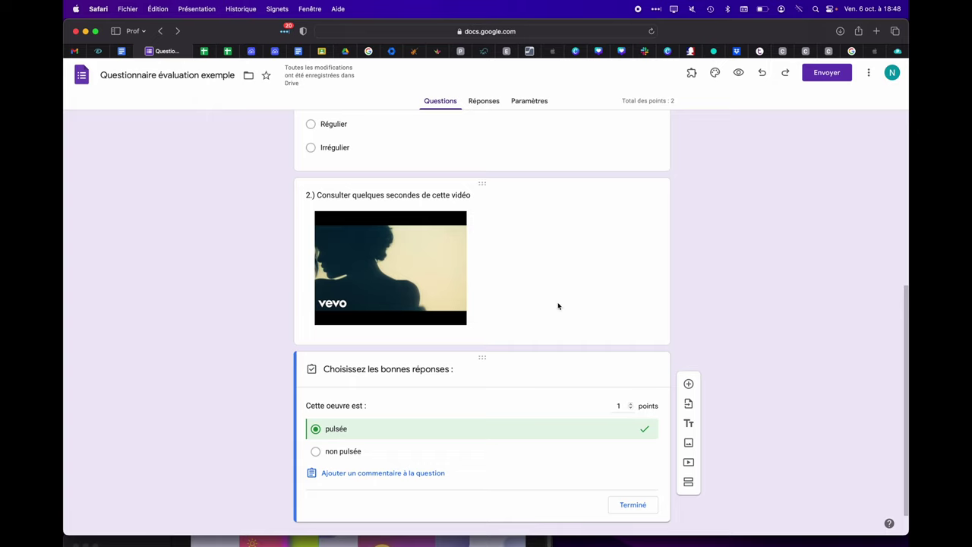
left_click(638, 506)
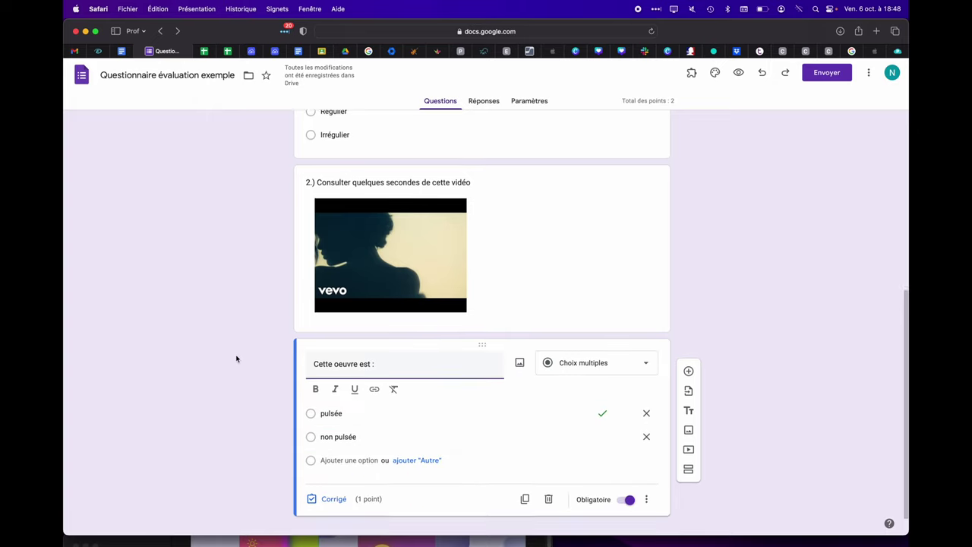
Step: Examine the whole form from its title to the last question, and open its responses overview
scroll(463, 351, "up", 5)
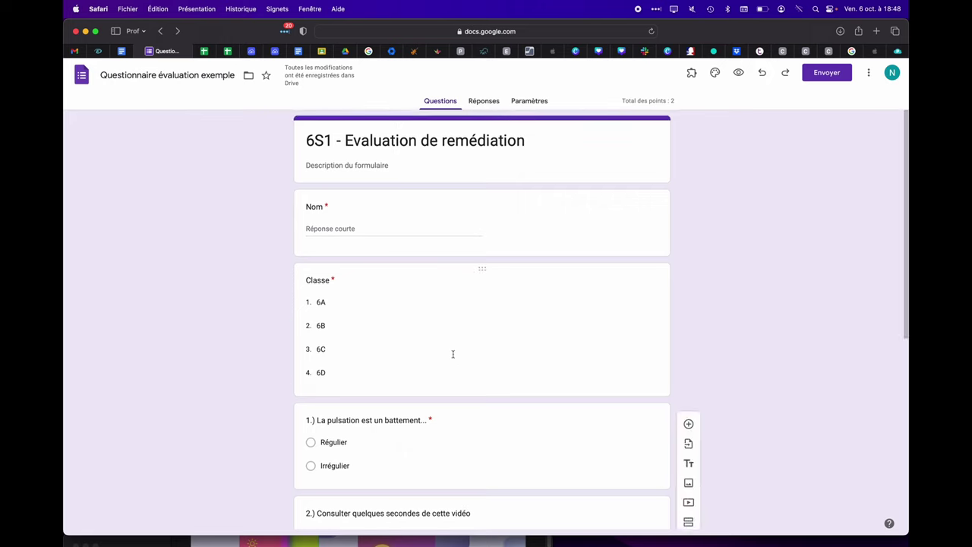
scroll(452, 354, "down", 5)
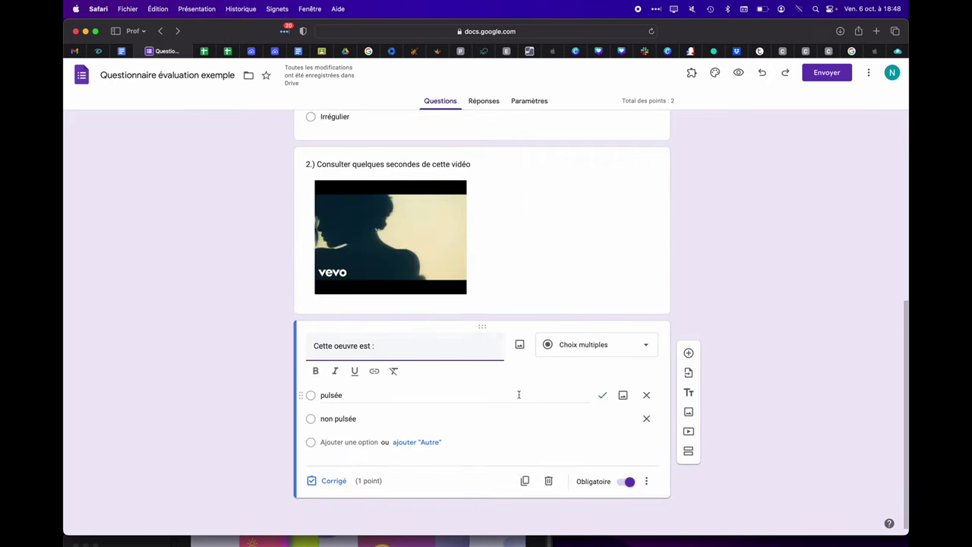
scroll(423, 380, "up", 5)
scroll(421, 382, "down", 5)
scroll(419, 382, "up", 2)
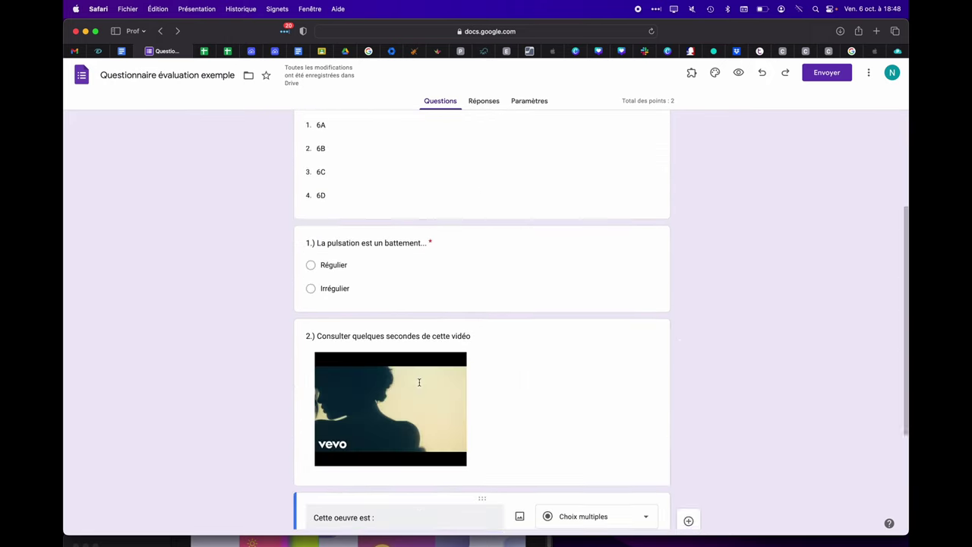
scroll(419, 382, "up", 2)
scroll(361, 339, "down", 1)
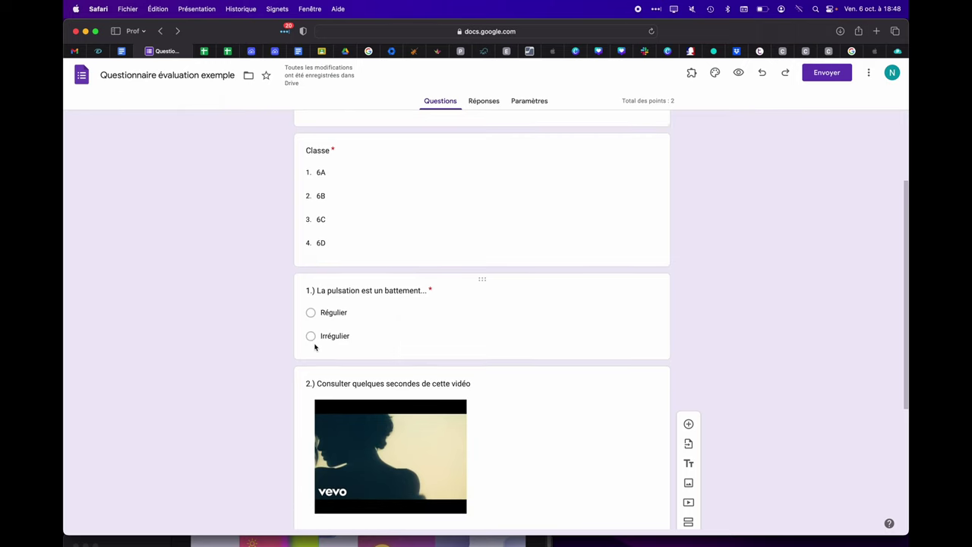
scroll(234, 403, "down", 4)
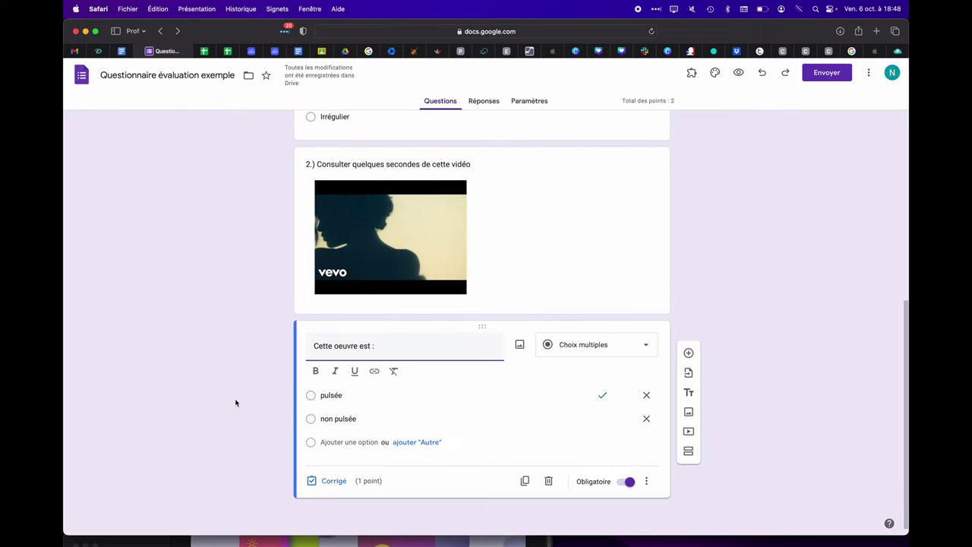
scroll(236, 408, "up", 10)
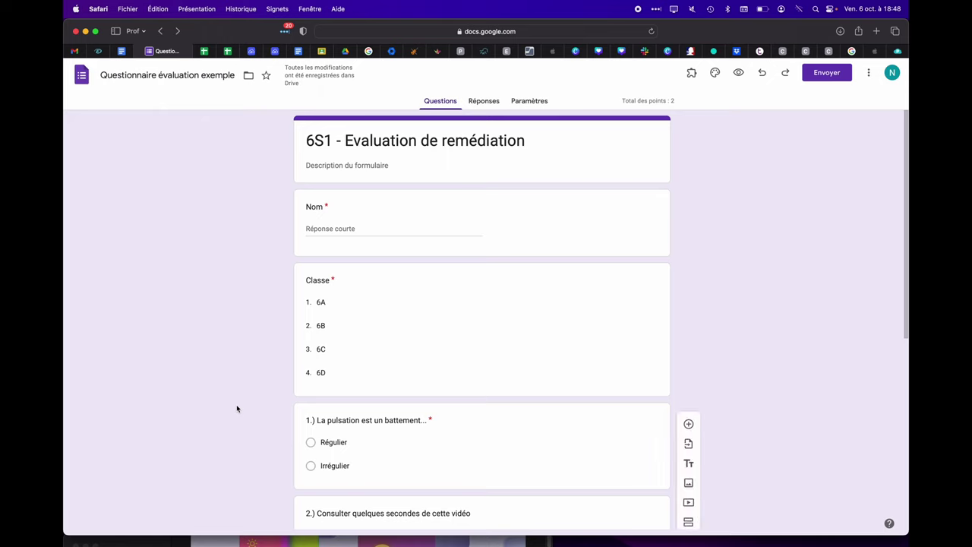
scroll(236, 409, "down", 8)
scroll(236, 408, "down", 1)
scroll(236, 408, "up", 10)
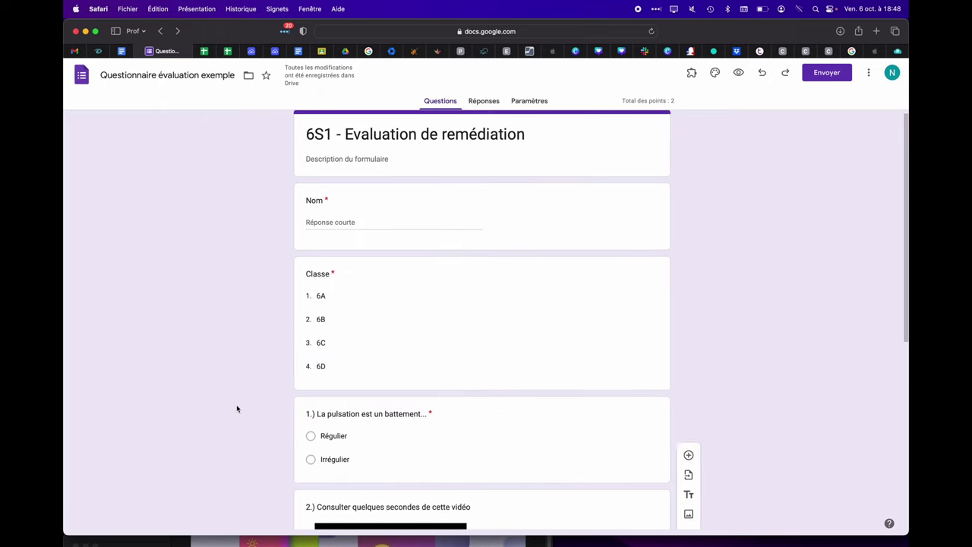
scroll(236, 408, "down", 8)
scroll(236, 408, "down", 2)
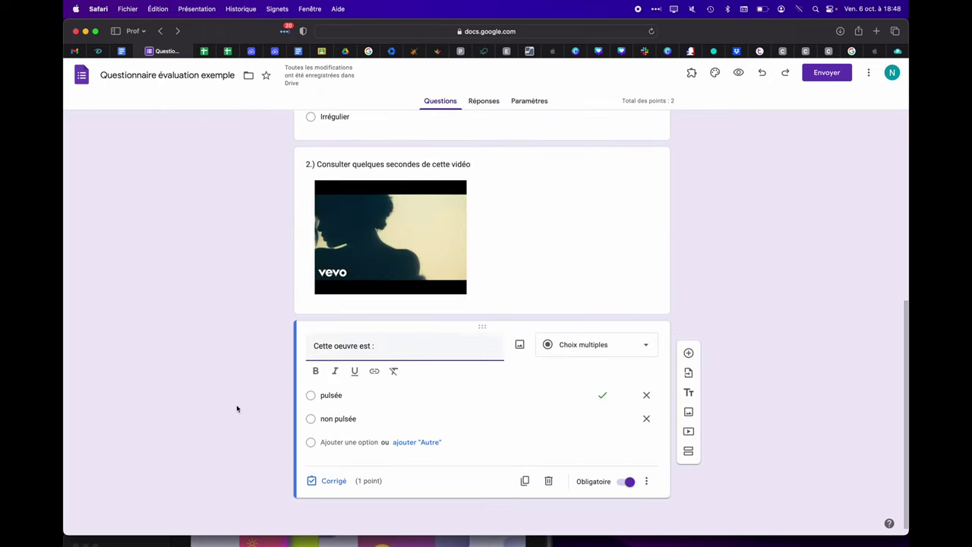
scroll(236, 408, "up", 10)
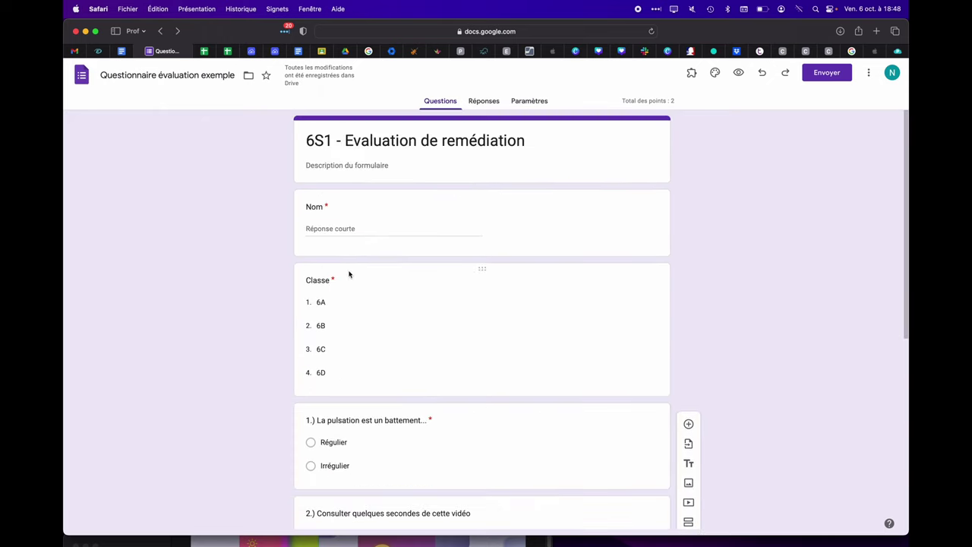
left_click(482, 105)
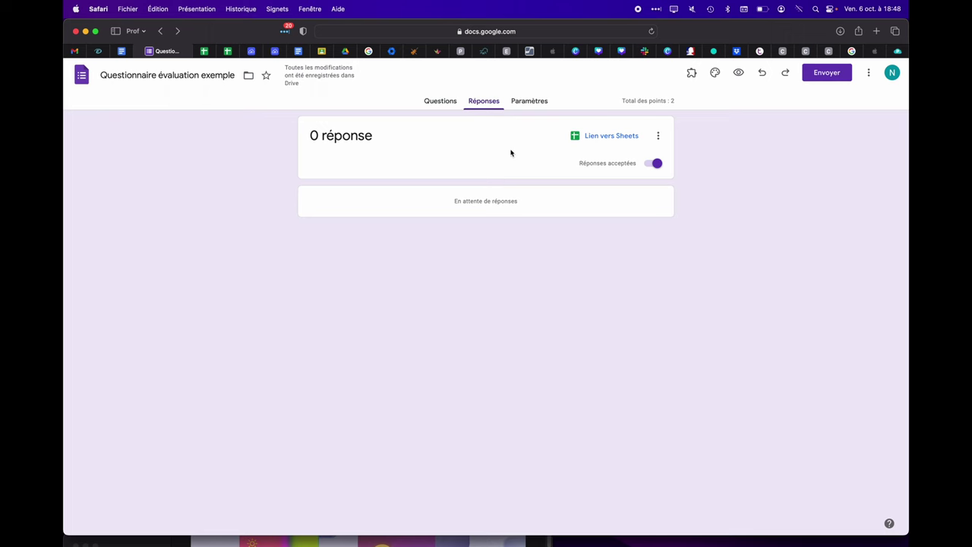
Step: Examine the quiz settings, the list of questions and the responses overview of the form
left_click(531, 103)
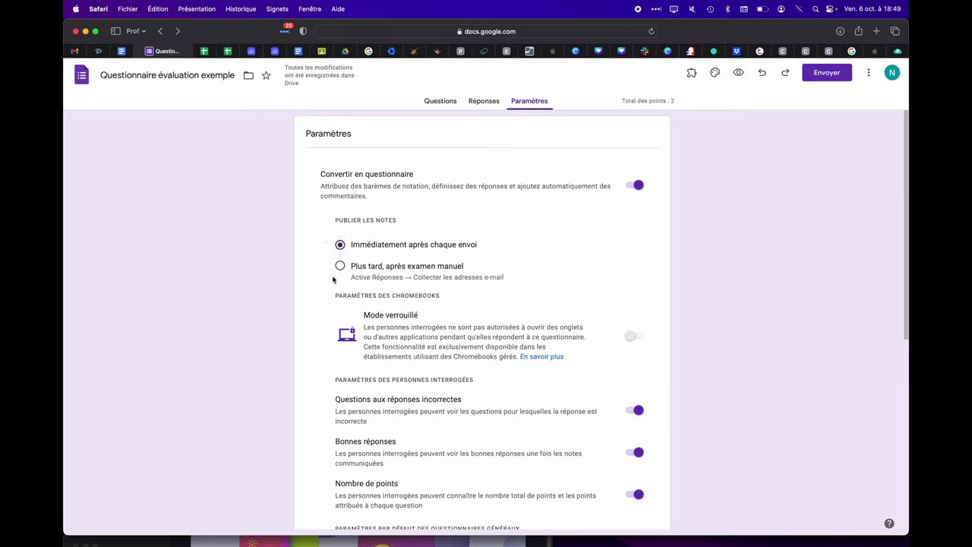
left_click(459, 102)
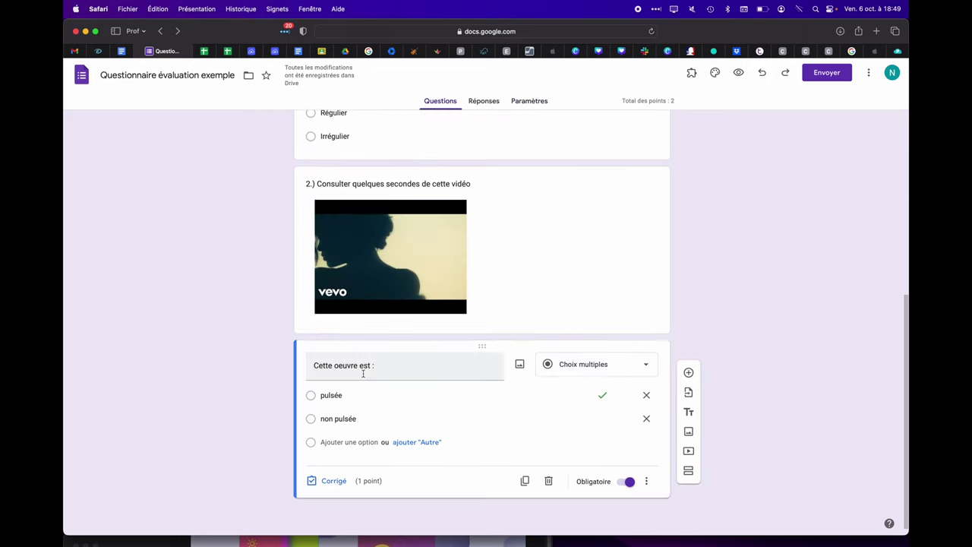
scroll(322, 432, "up", 8)
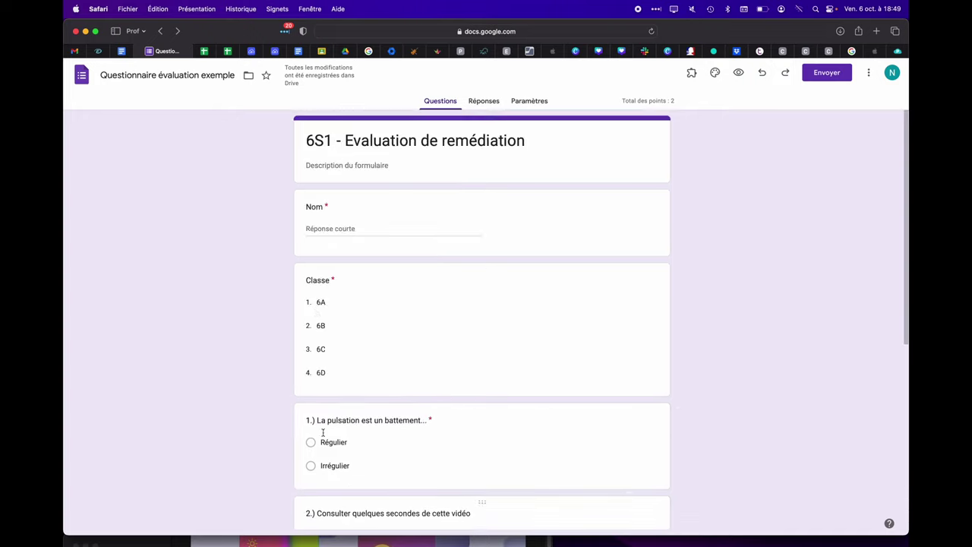
left_click(487, 103)
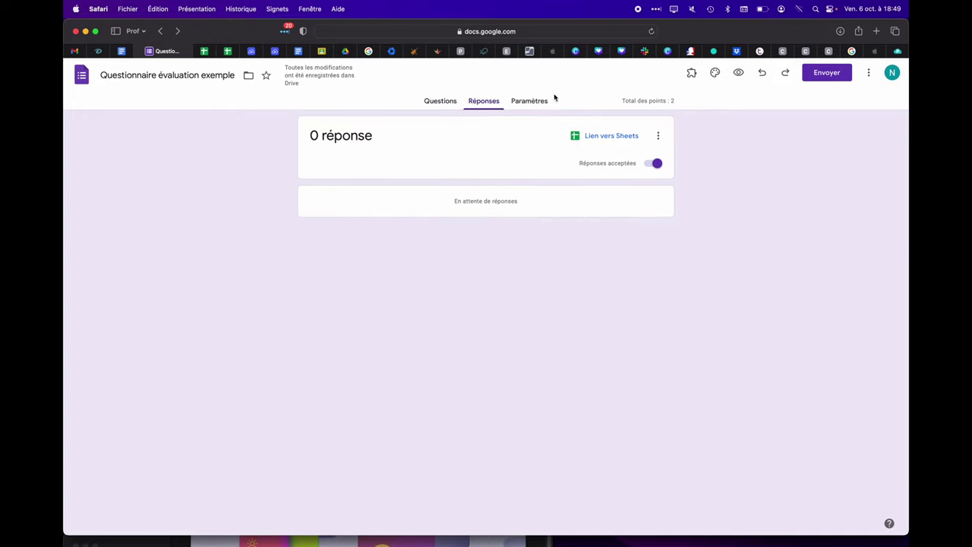
left_click(530, 101)
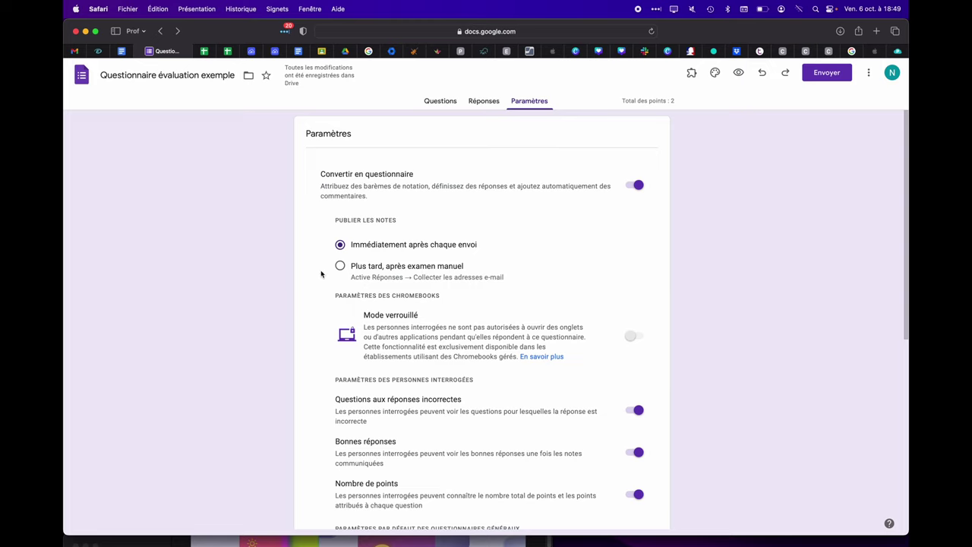
left_click(433, 104)
scroll(302, 405, "down", 3)
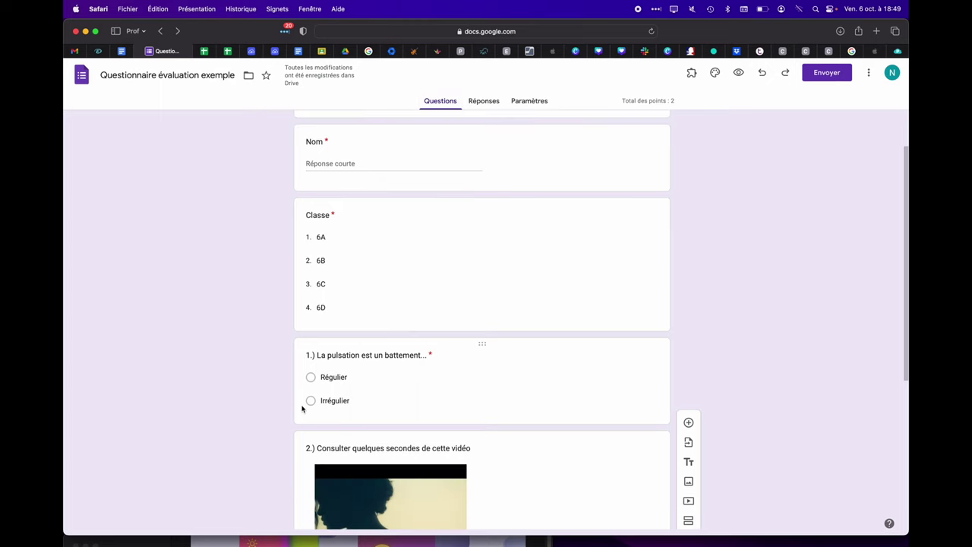
scroll(302, 409, "down", 2)
scroll(335, 325, "up", 1)
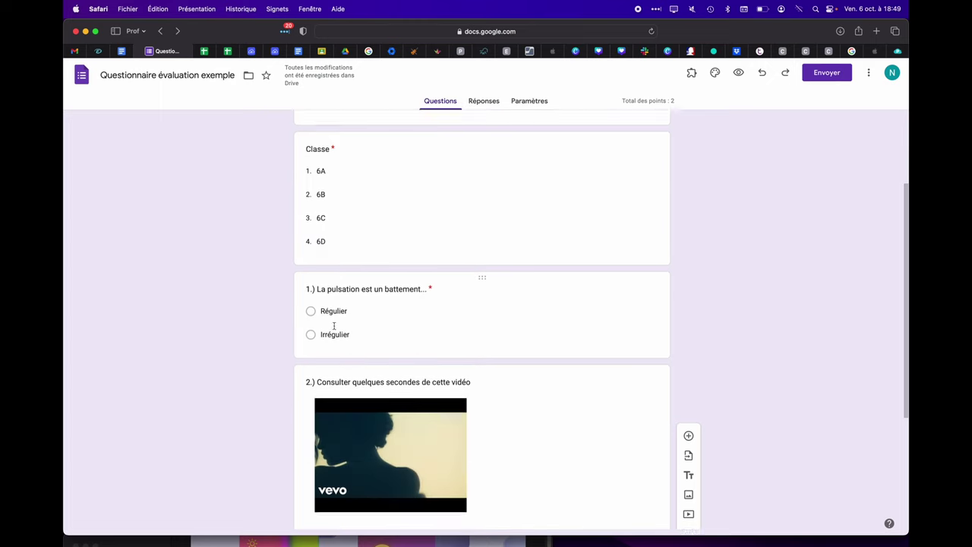
scroll(334, 325, "up", 3)
left_click(488, 102)
Step: In the quiz settings, stop respondents from seeing their incorrectly answered questions and the point values
left_click(521, 104)
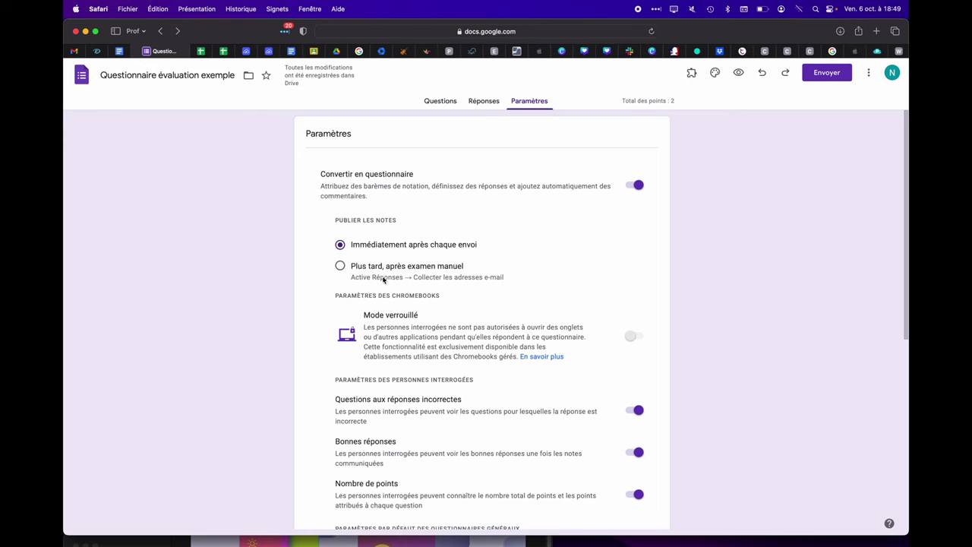
scroll(249, 333, "down", 2)
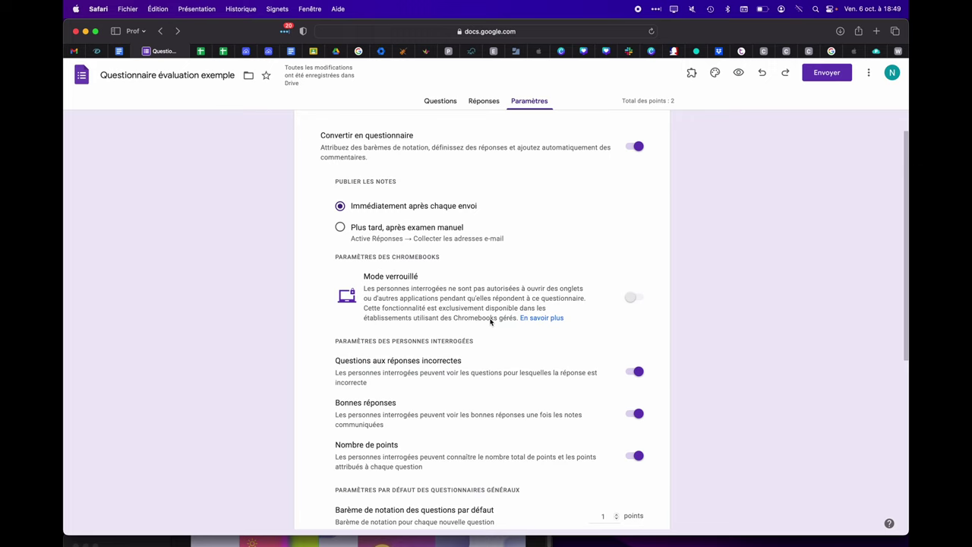
scroll(359, 308, "down", 2)
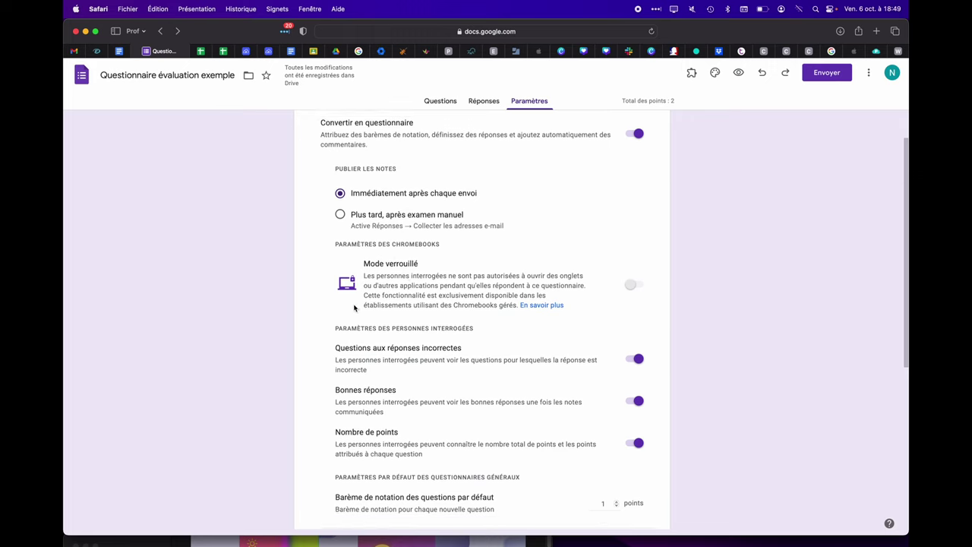
scroll(310, 312, "down", 2)
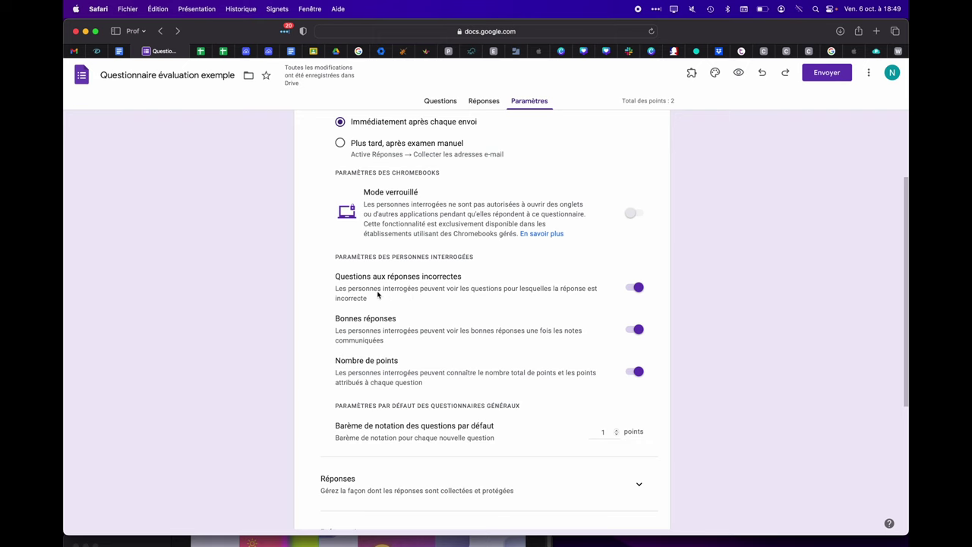
scroll(371, 287, "up", 2)
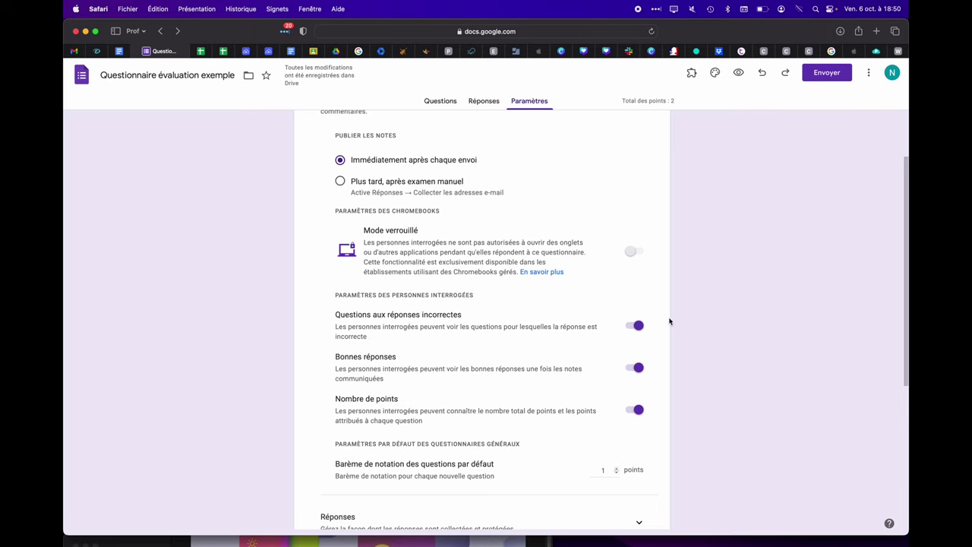
left_click(633, 328)
scroll(341, 332, "down", 2)
scroll(342, 332, "down", 2)
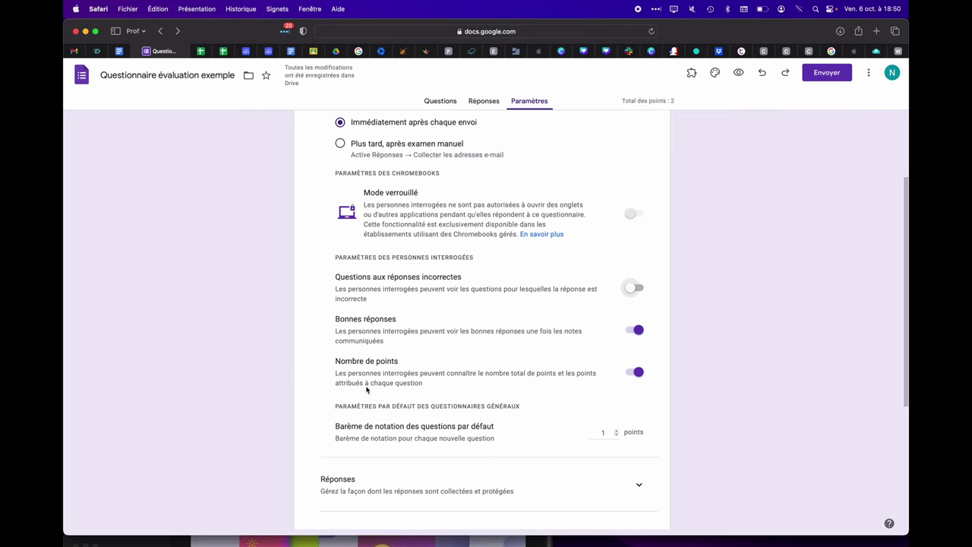
left_click(633, 373)
scroll(313, 387, "down", 3)
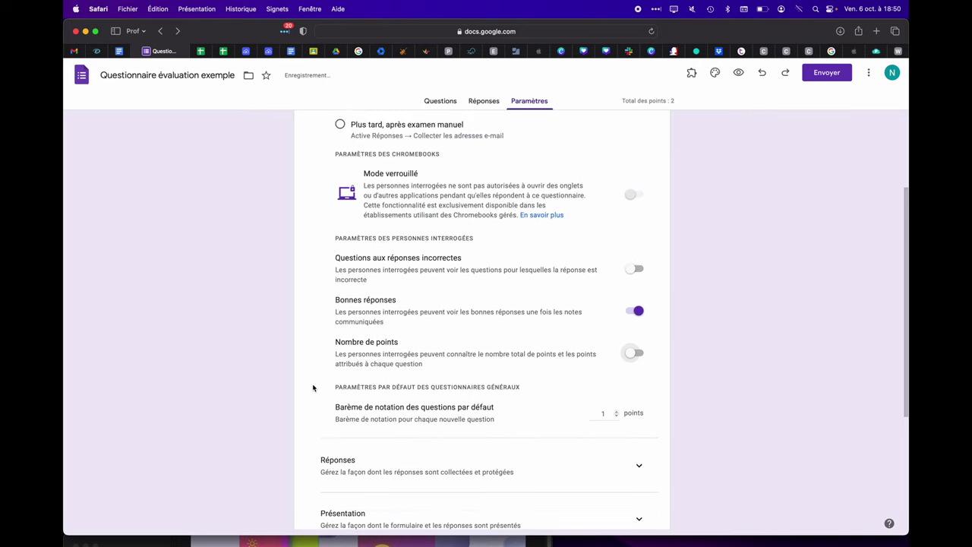
Step: Expand the "Réponses" settings and examine the e-mail collection, response editing and sign-in options
scroll(278, 403, "down", 2)
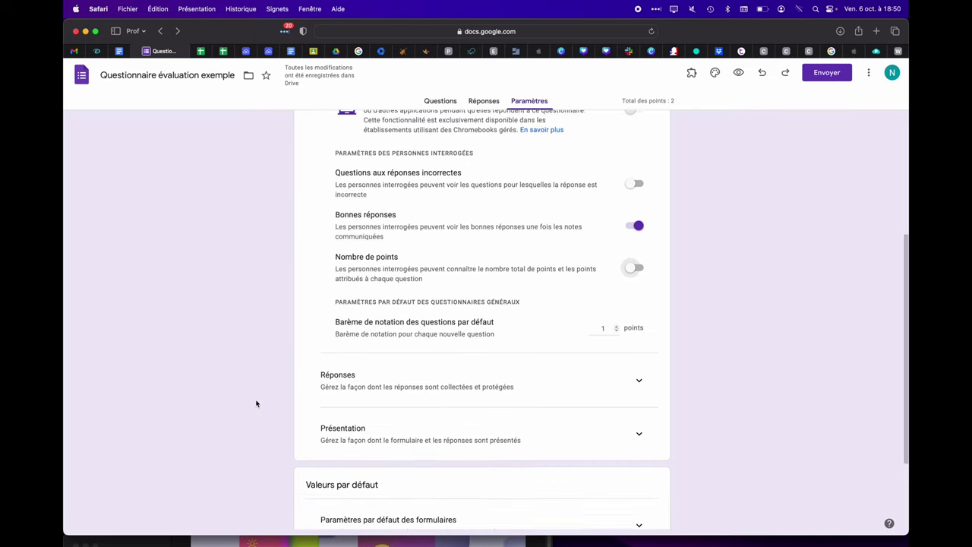
left_click(637, 357)
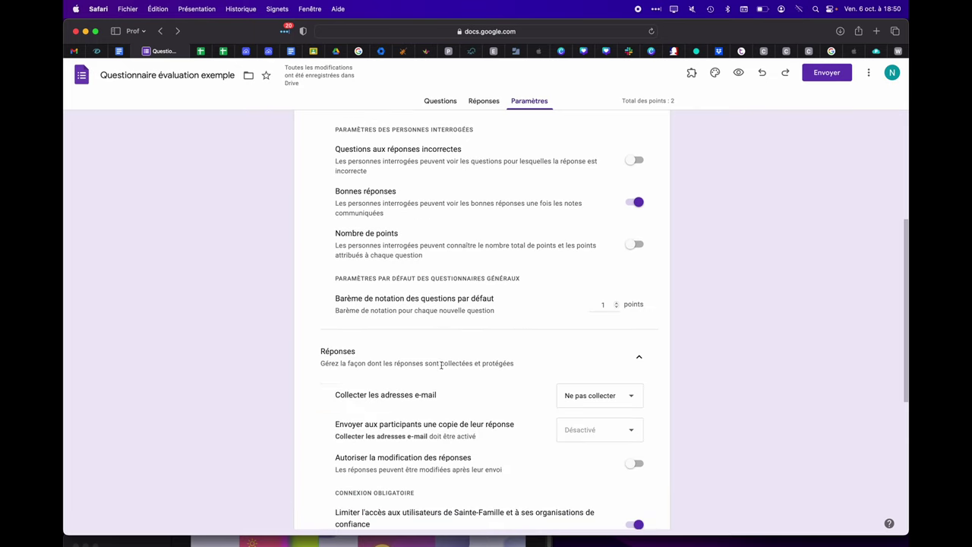
scroll(279, 357, "down", 3)
scroll(279, 357, "down", 2)
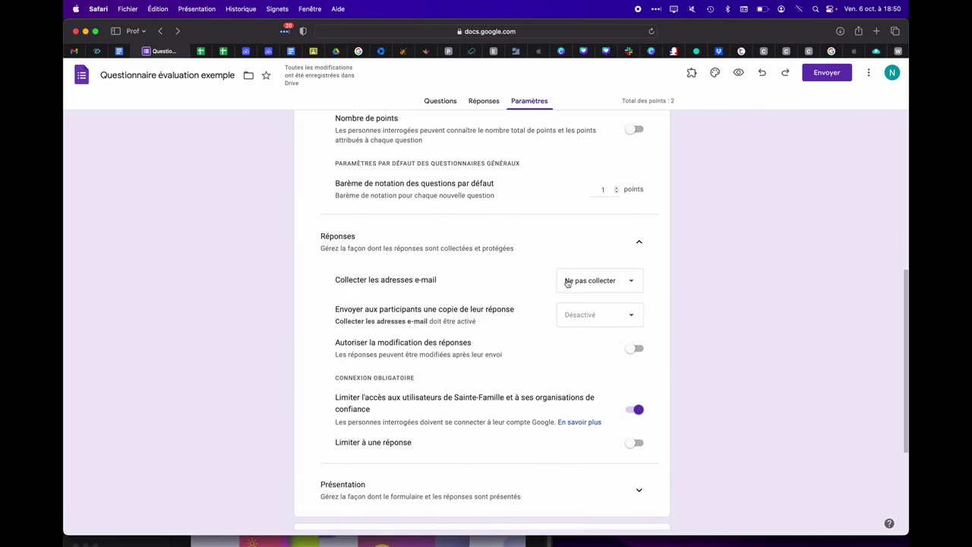
scroll(294, 314, "down", 2)
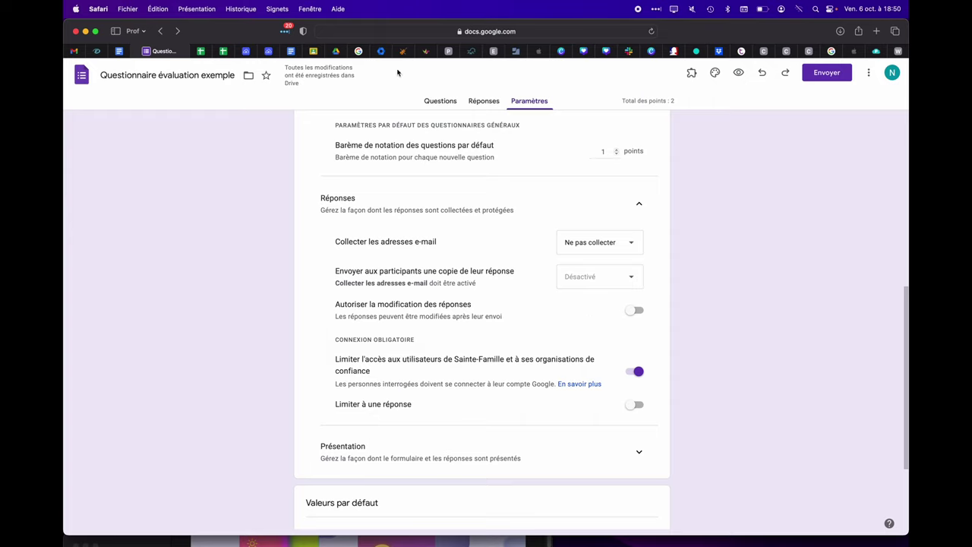
Step: Append "#1" to the form title so it reads "6S1 - Evaluation de remédiation #1"
left_click(430, 102)
scroll(241, 382, "down", 2)
scroll(241, 382, "down", 3)
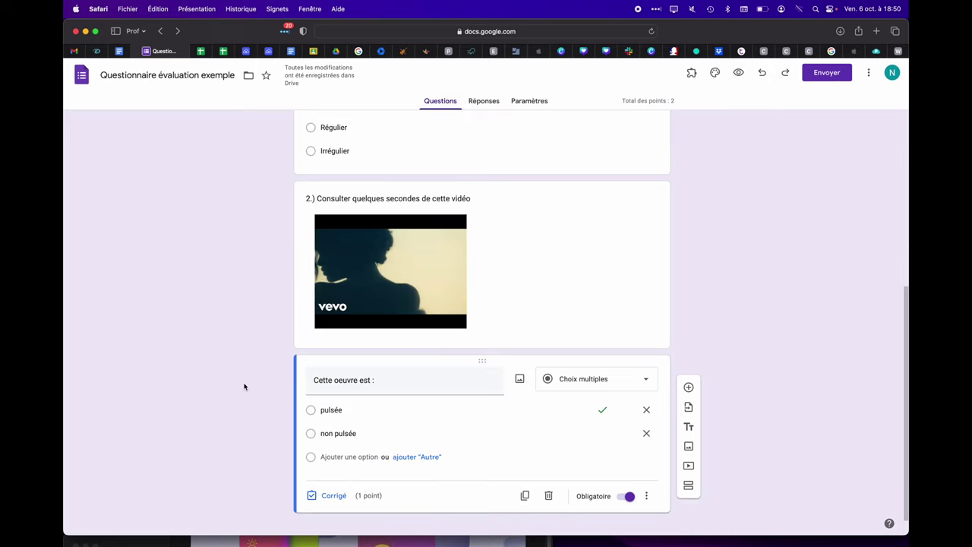
scroll(243, 386, "up", 5)
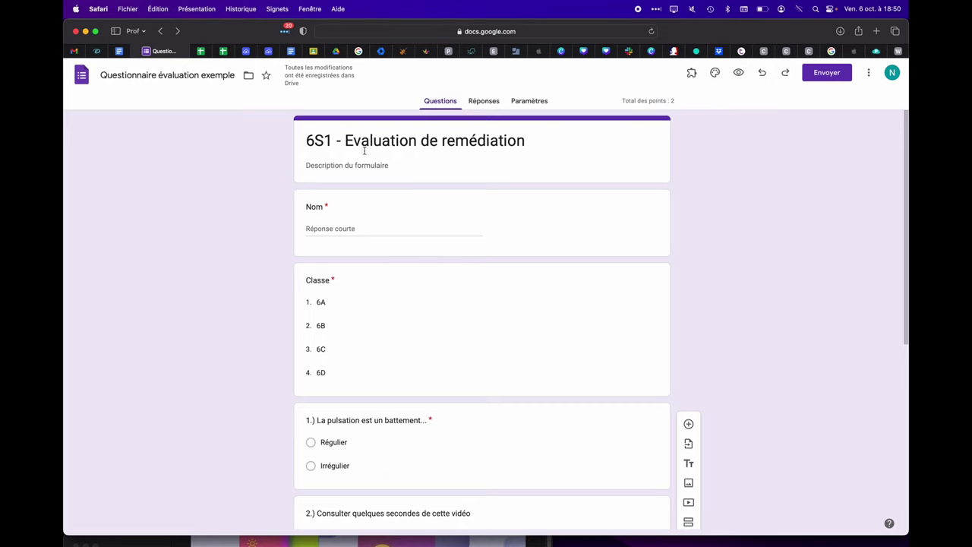
left_click(544, 143)
type("#")
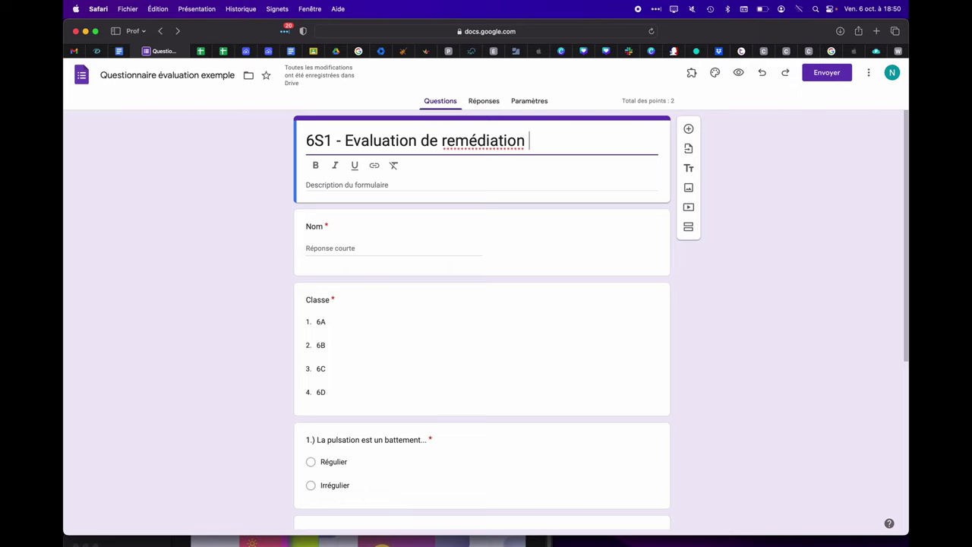
type("1")
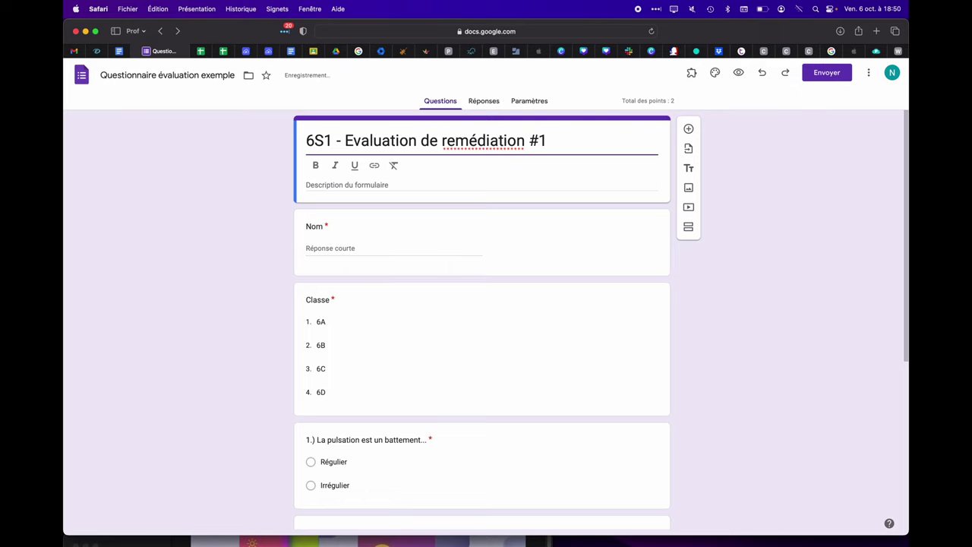
left_click(152, 210)
scroll(417, 383, "down", 4)
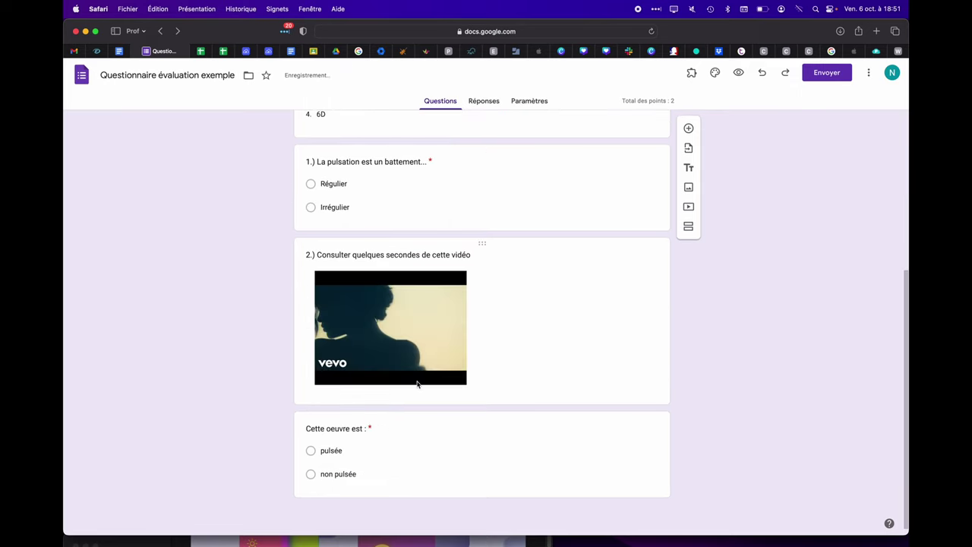
right_click(340, 366)
left_click(263, 311)
scroll(365, 228, "up", 5)
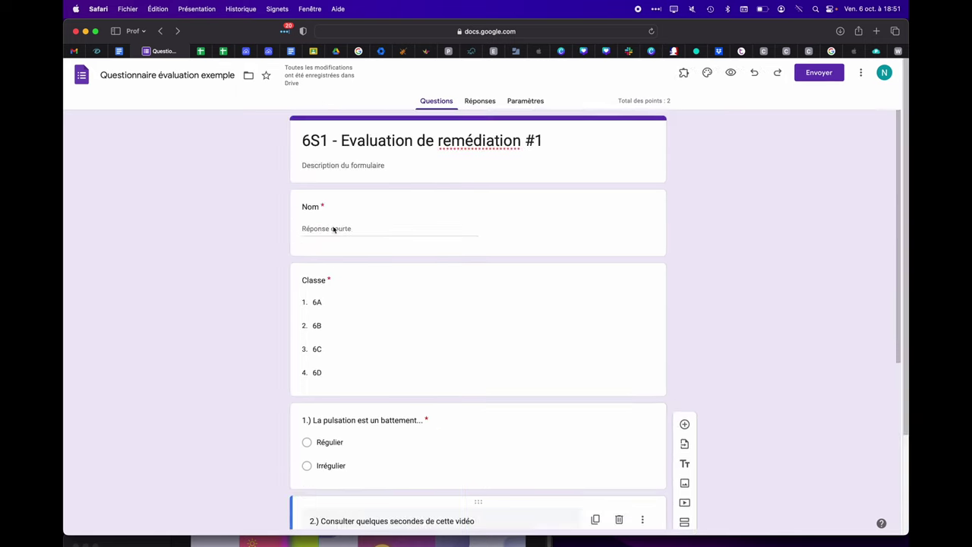
Step: Turn on the "Limiter à une réponse" restriction in the response settings, and turn it off again
left_click(541, 105)
scroll(512, 364, "down", 5)
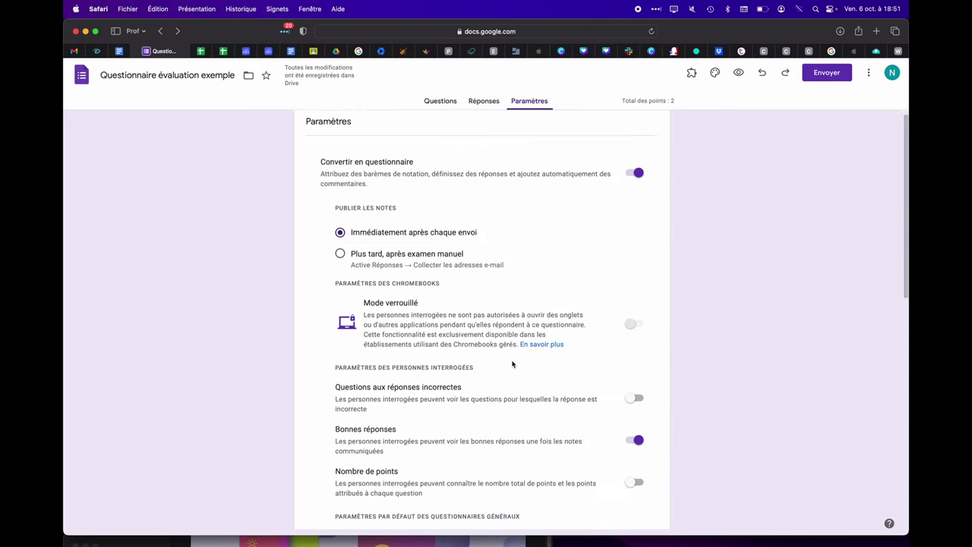
scroll(512, 364, "down", 5)
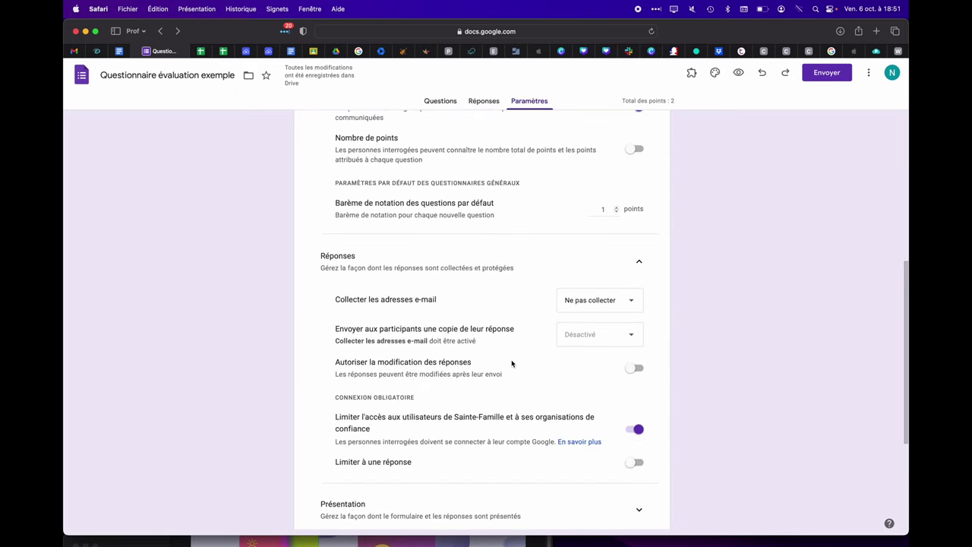
scroll(512, 364, "down", 1)
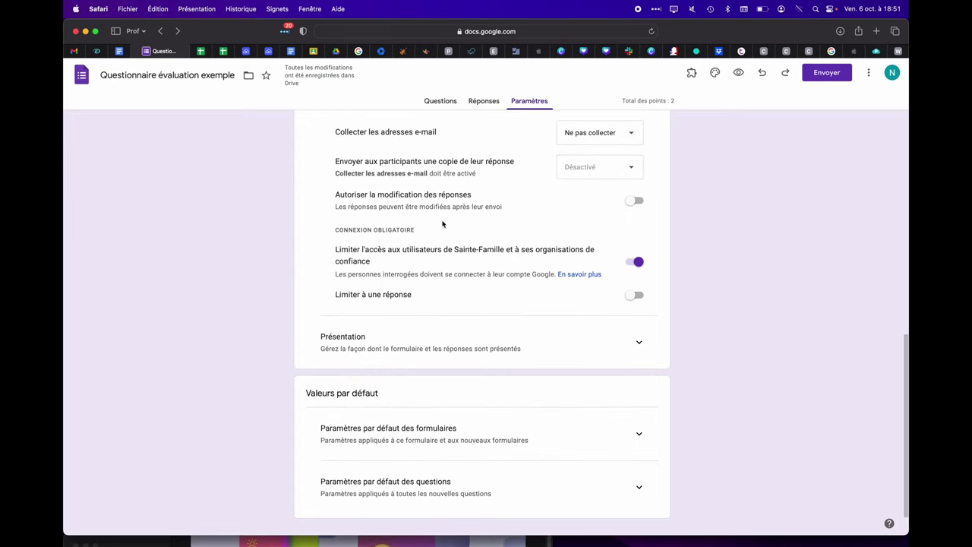
scroll(433, 225, "up", 1)
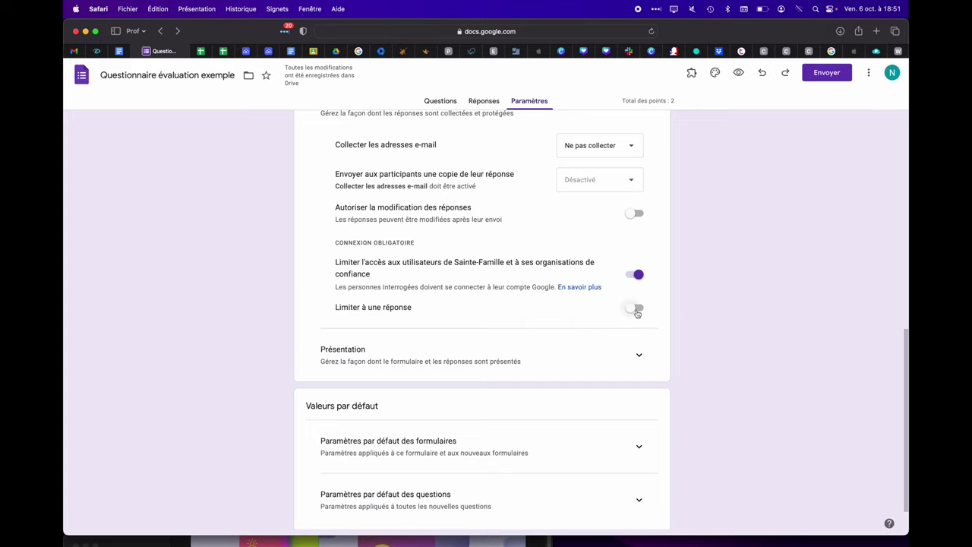
left_click(638, 309)
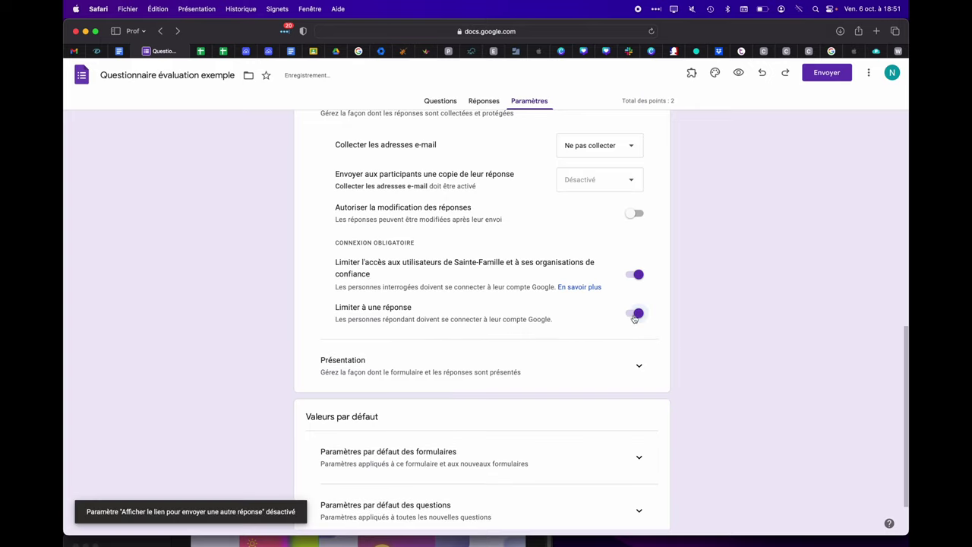
left_click(635, 315)
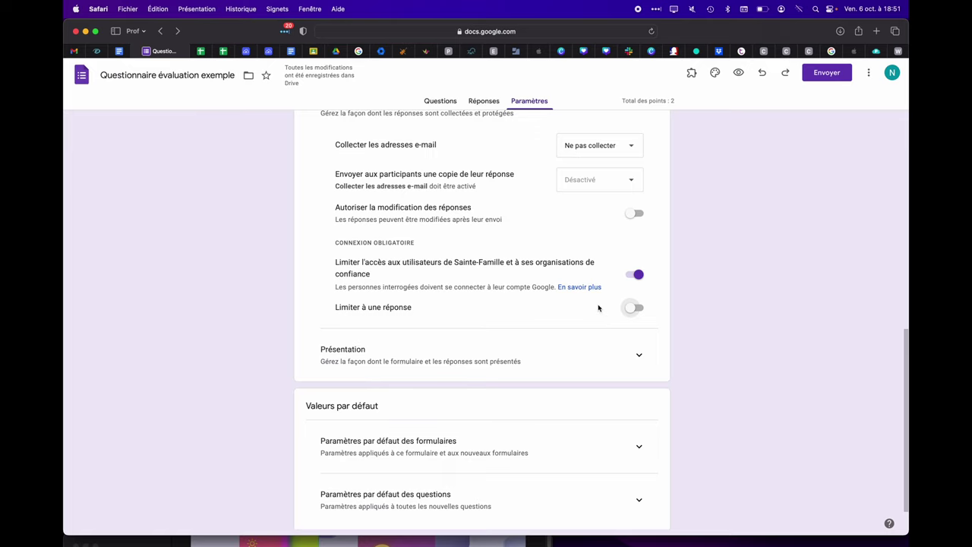
Step: Expand the "Présentation" settings and examine the form presentation, after-submission and restriction options
left_click(627, 365)
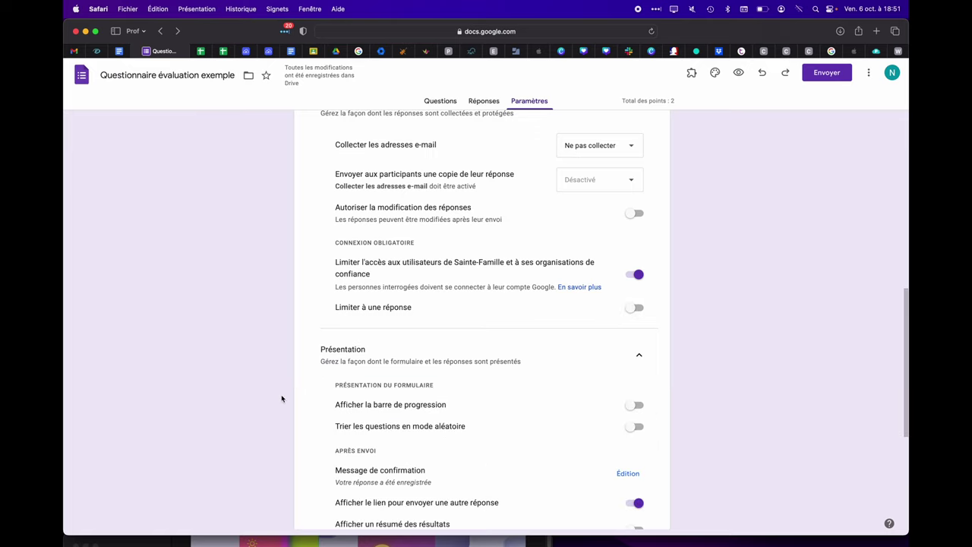
scroll(281, 395, "down", 2)
scroll(281, 396, "down", 2)
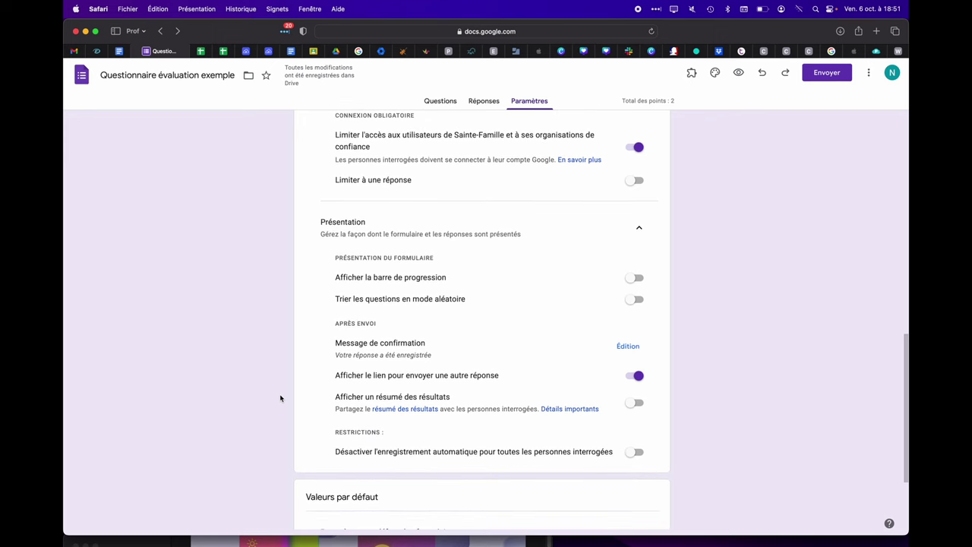
scroll(357, 425, "up", 1)
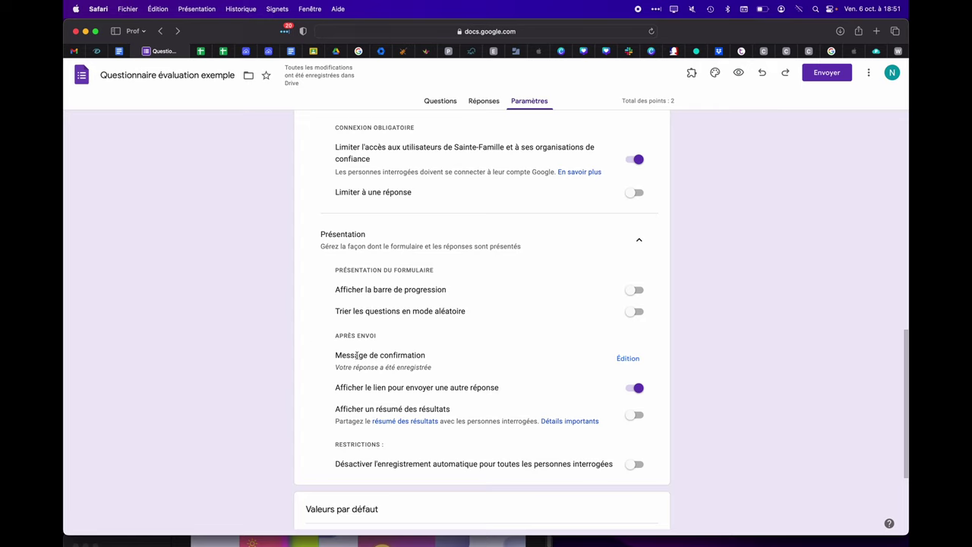
scroll(309, 365, "down", 2)
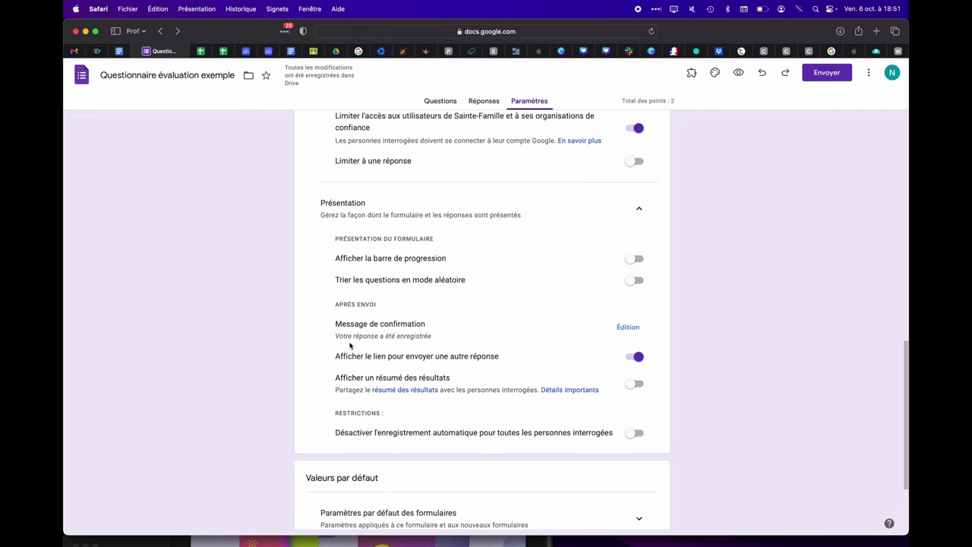
scroll(332, 346, "down", 3)
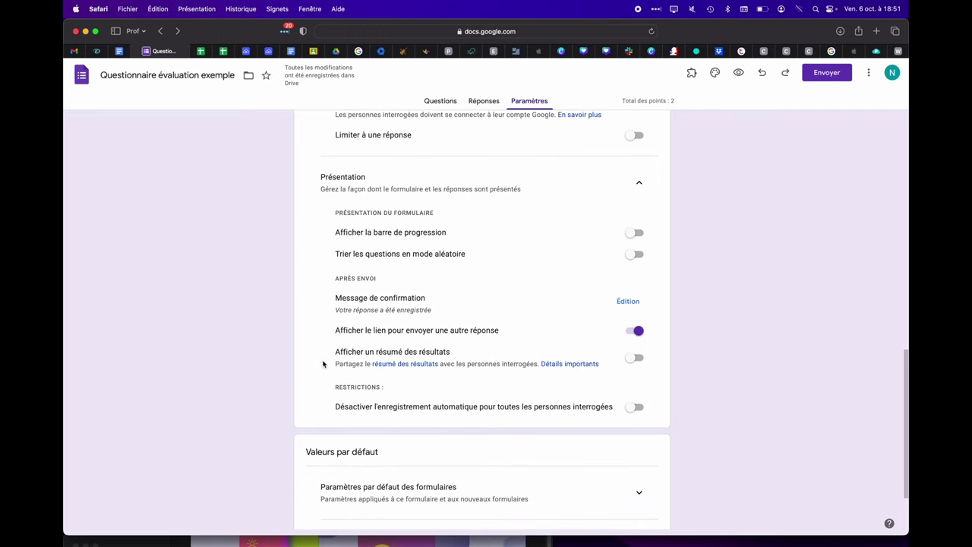
Step: Expand the default settings for forms and for questions, and examine the e-mail collection and required-question options
scroll(312, 387, "down", 4)
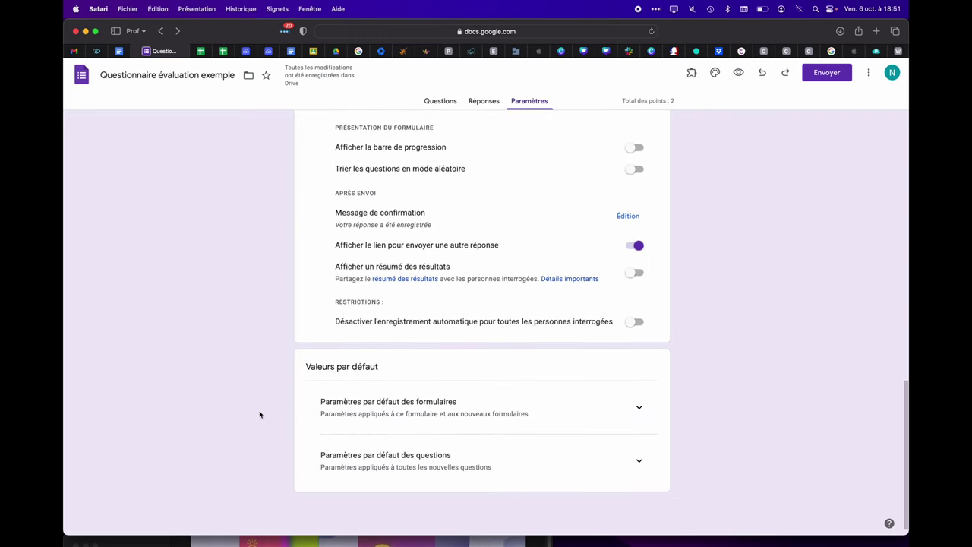
left_click(638, 407)
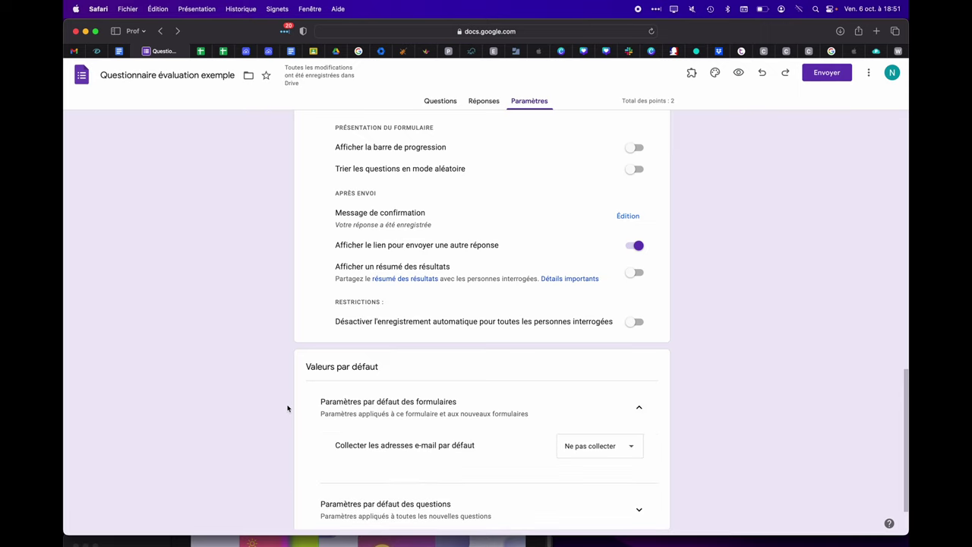
scroll(288, 408, "down", 2)
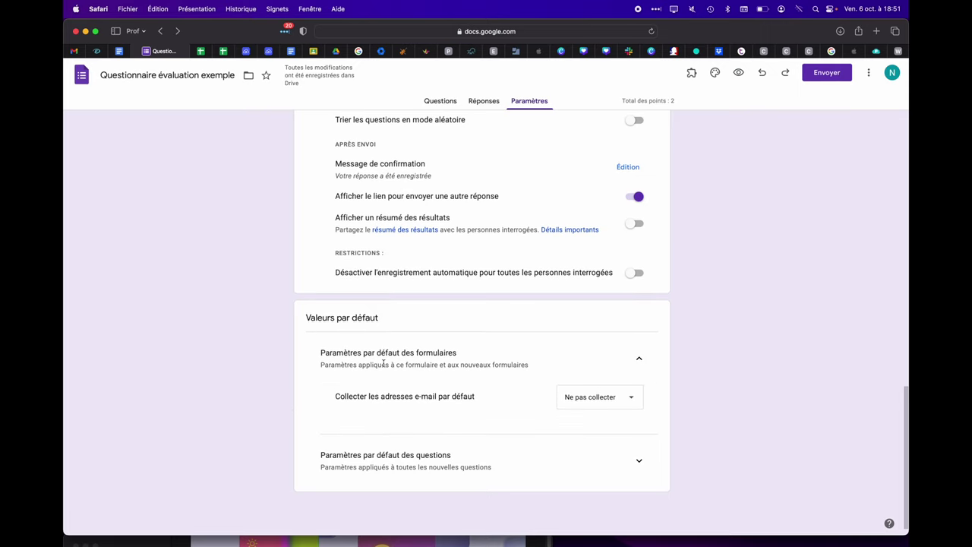
left_click(639, 460)
scroll(531, 465, "down", 1)
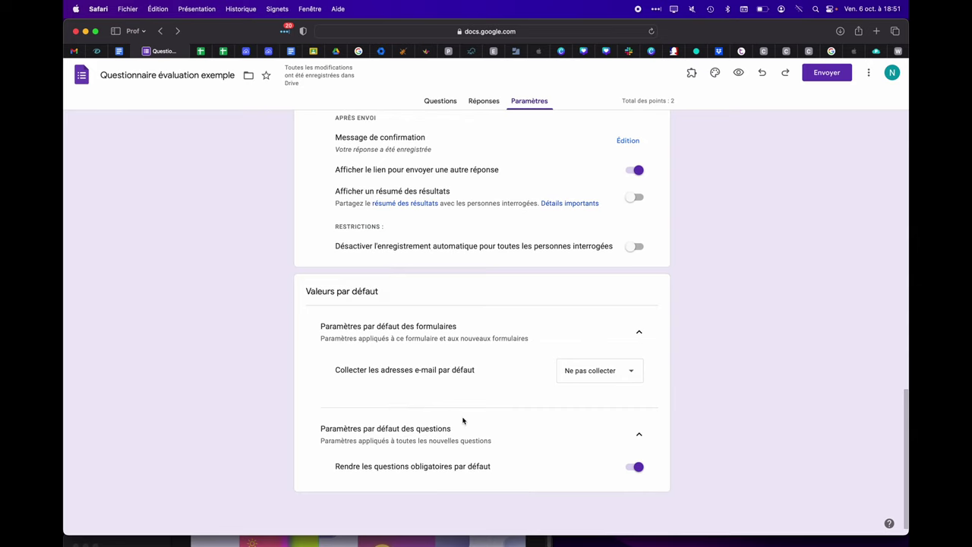
scroll(463, 420, "up", 15)
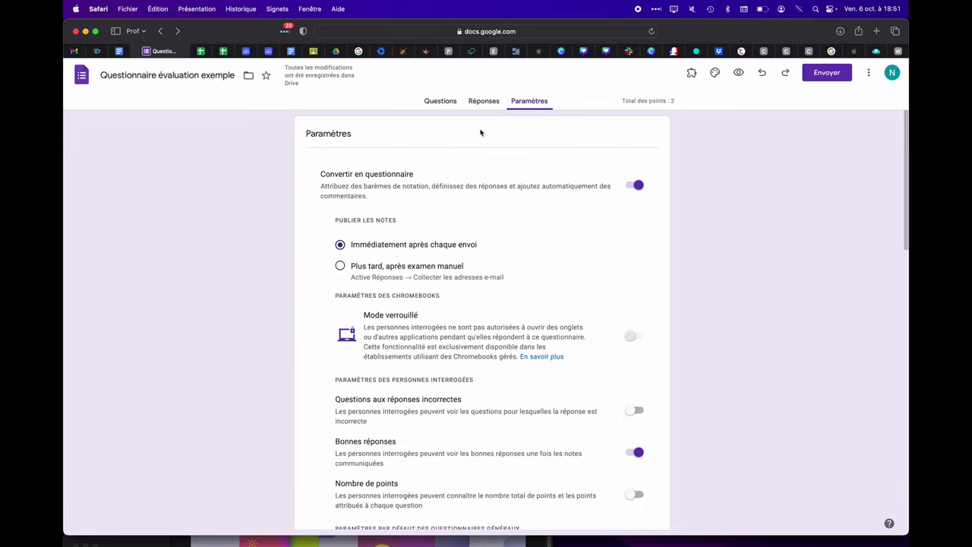
Step: Open the send options for the form and copy its full, unshortened share link
left_click(483, 107)
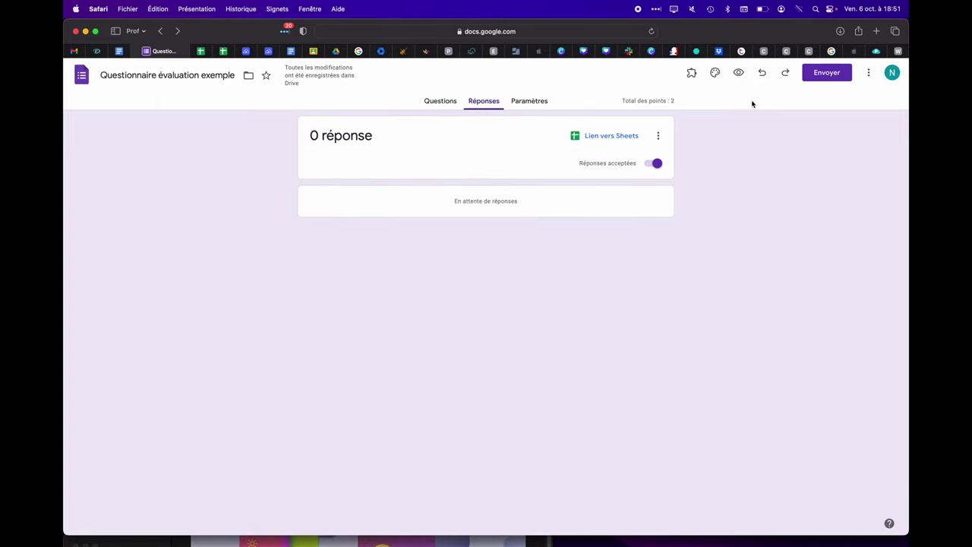
left_click(831, 77)
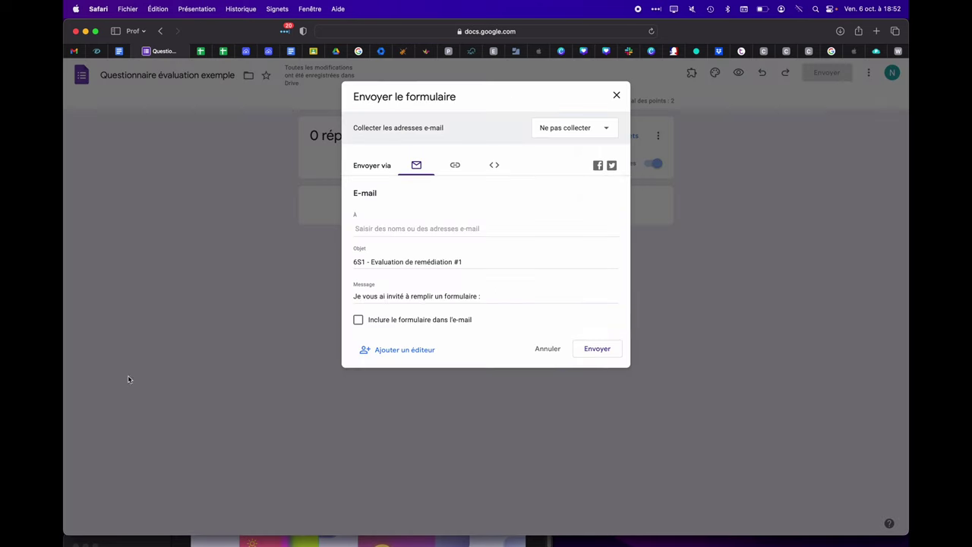
left_click(455, 166)
left_click(469, 214)
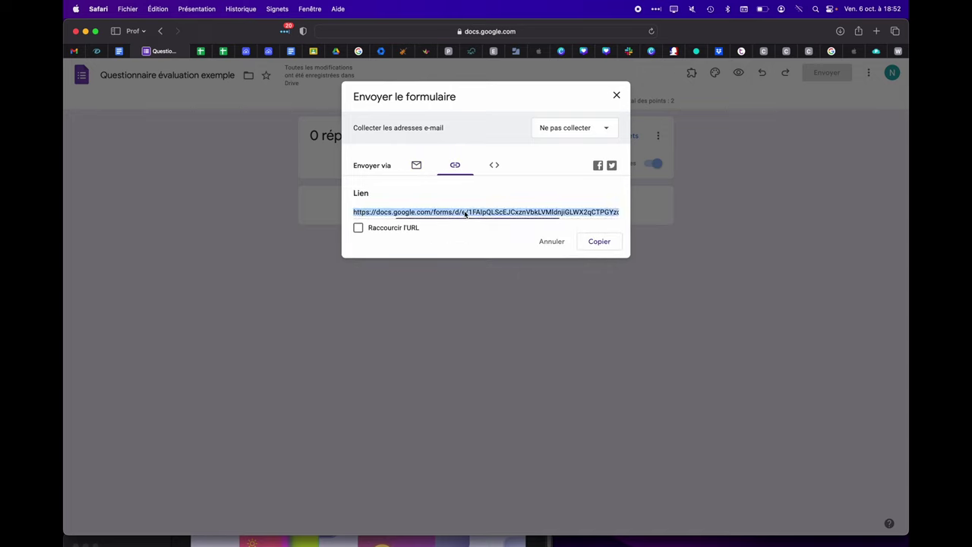
right_click(445, 213)
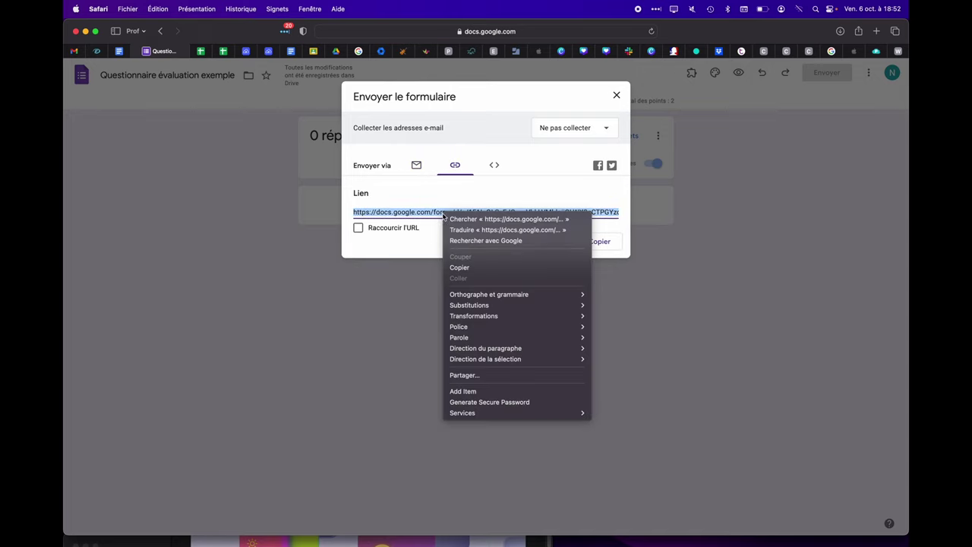
left_click(459, 268)
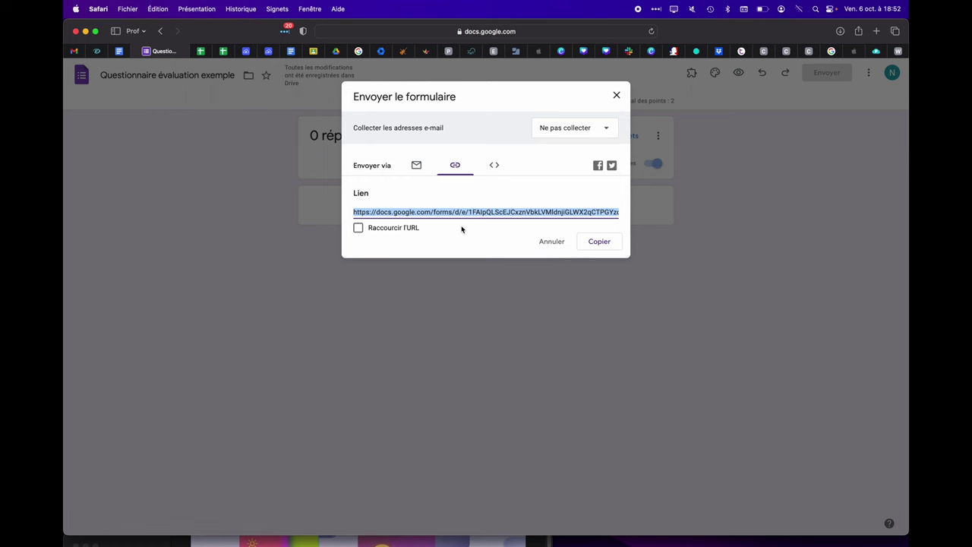
Step: Open the Digicode by La Digitale site in a new browser tab and paste the form link as the QR code content
key("super+t")
type("digicode")
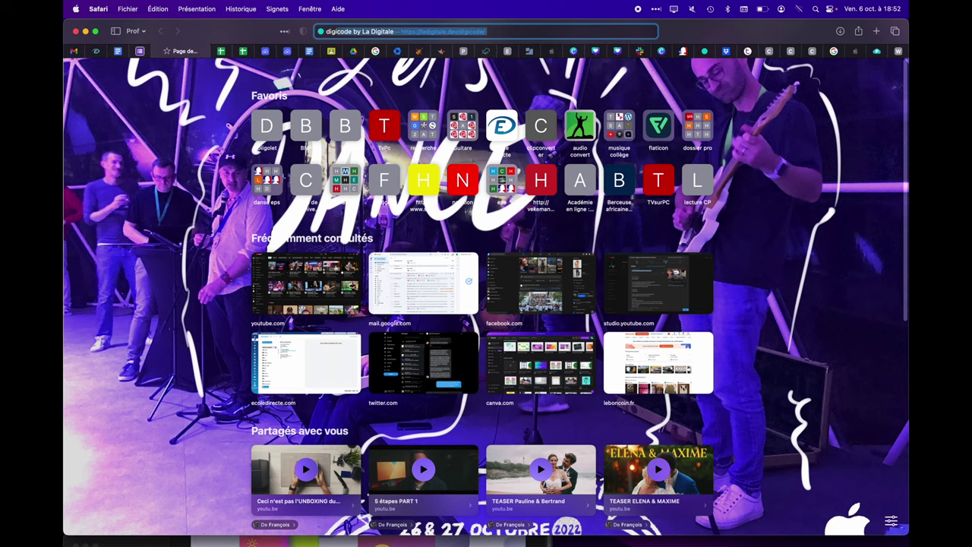
key("Return")
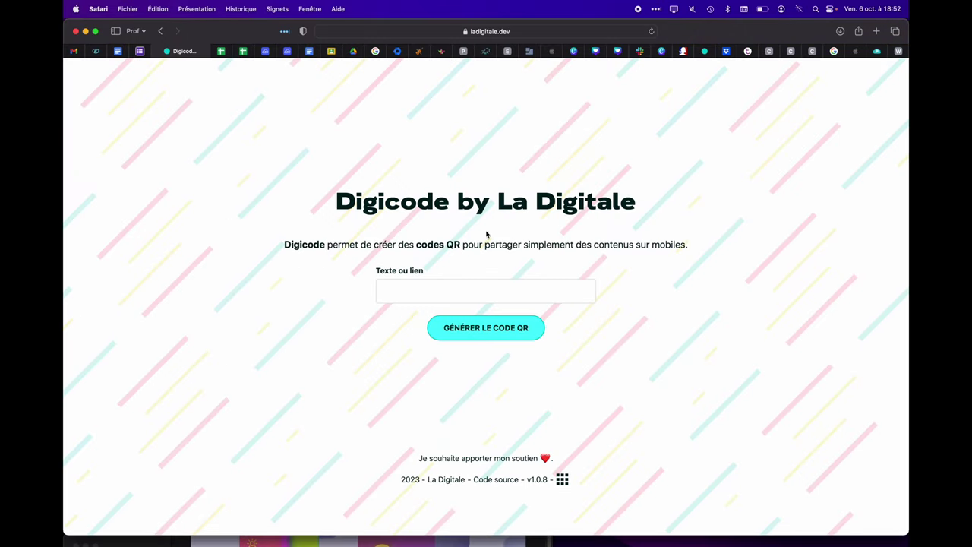
left_click(452, 292)
key("super+v")
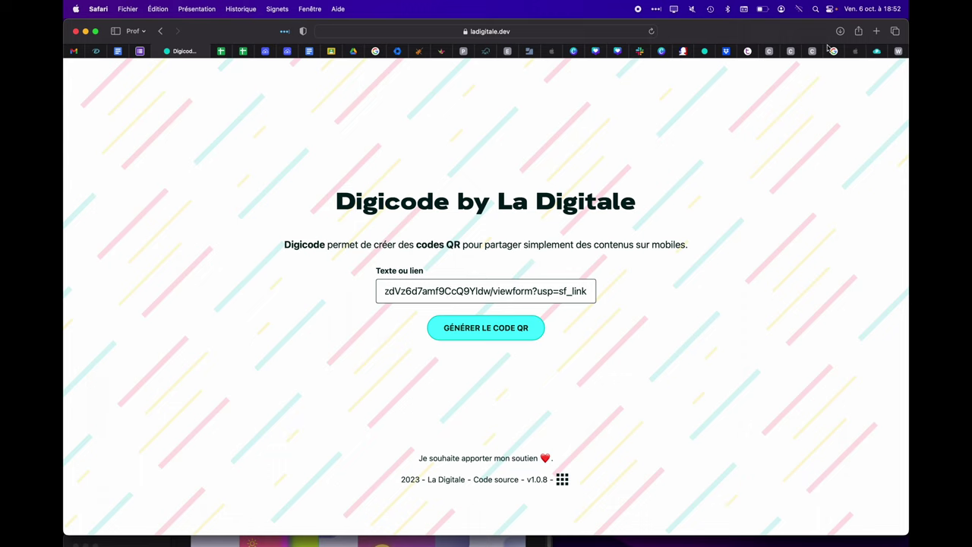
Step: Return to the form, dismiss the send dialog without sending, and look over the questions
left_click(139, 51)
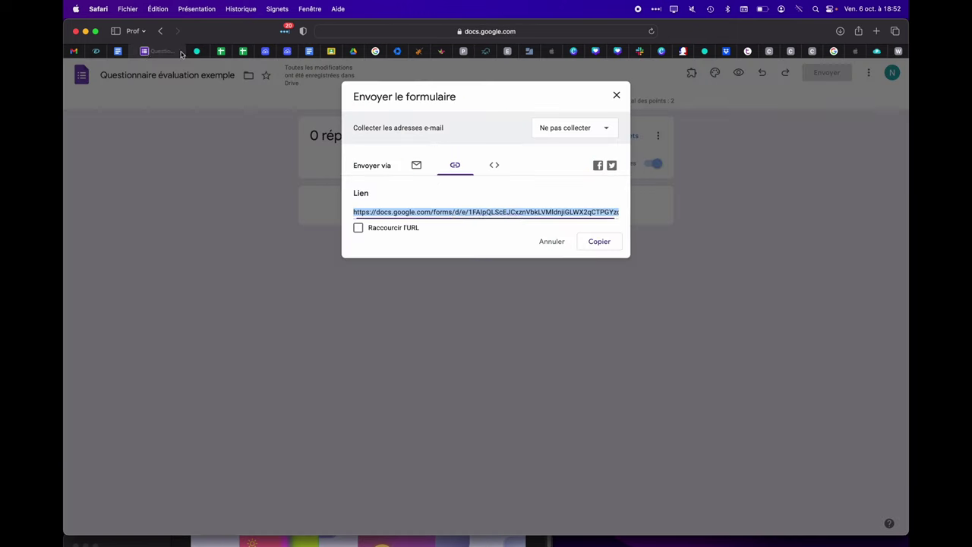
left_click(552, 241)
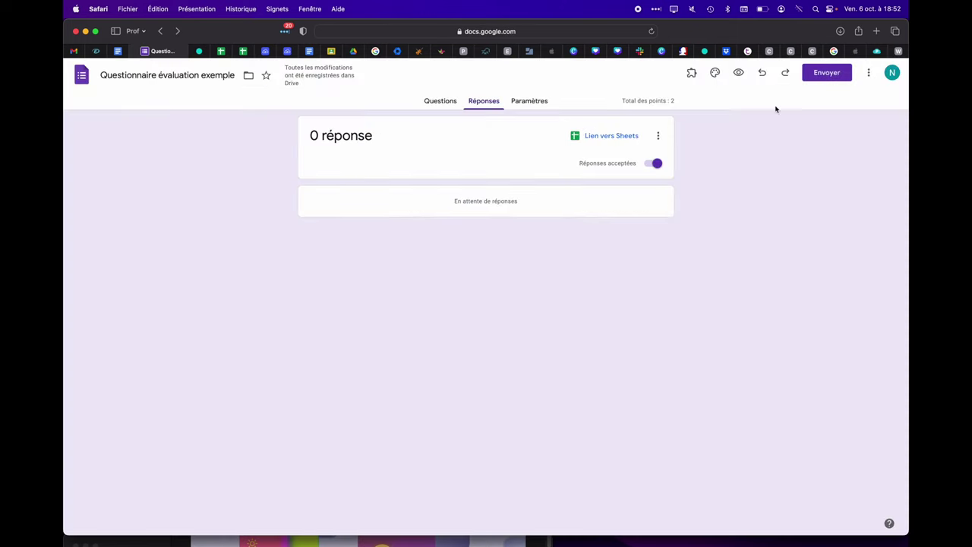
left_click(448, 103)
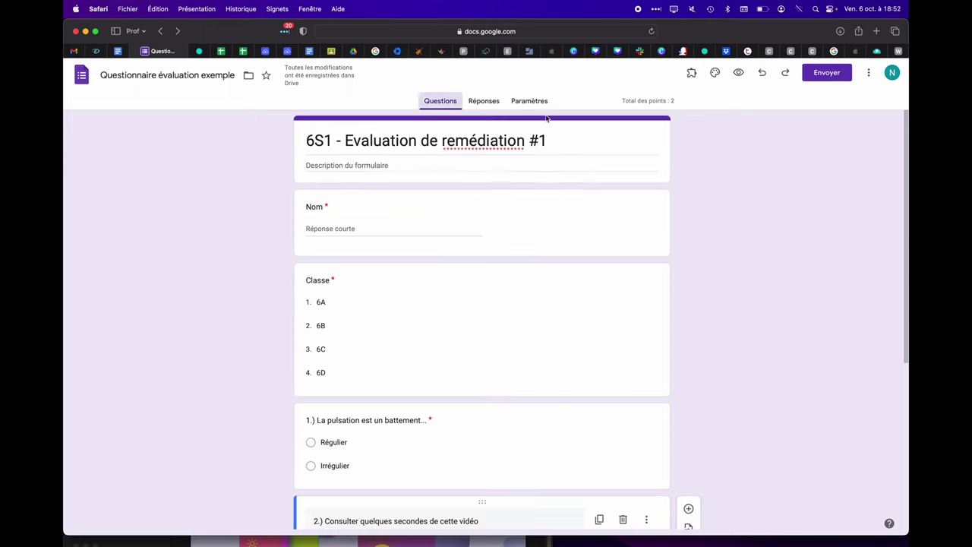
scroll(491, 299, "down", 5)
scroll(493, 312, "up", 5)
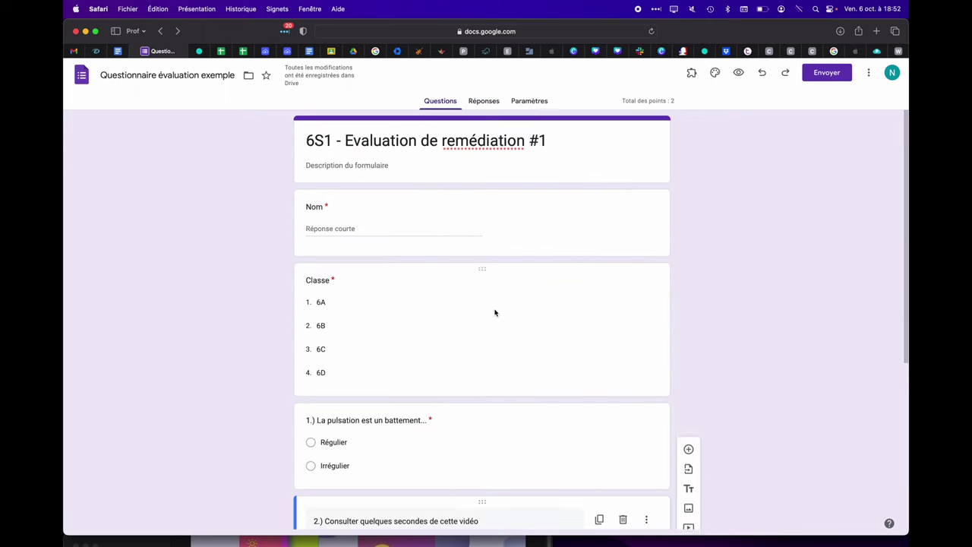
Step: Preview the form as a respondent and examine its questions, the class choices and the video section
left_click(532, 103)
key("super+t")
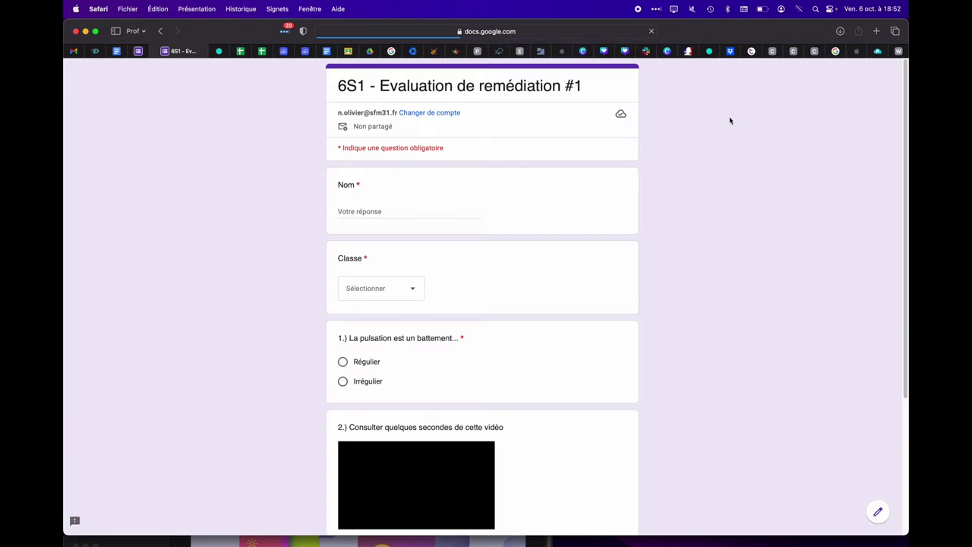
scroll(310, 219, "down", 5)
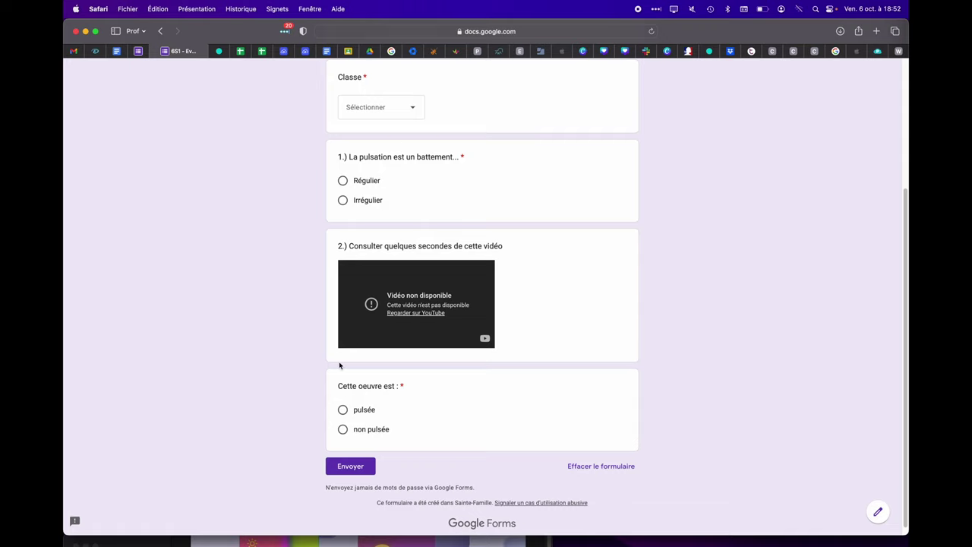
scroll(310, 365, "up", 5)
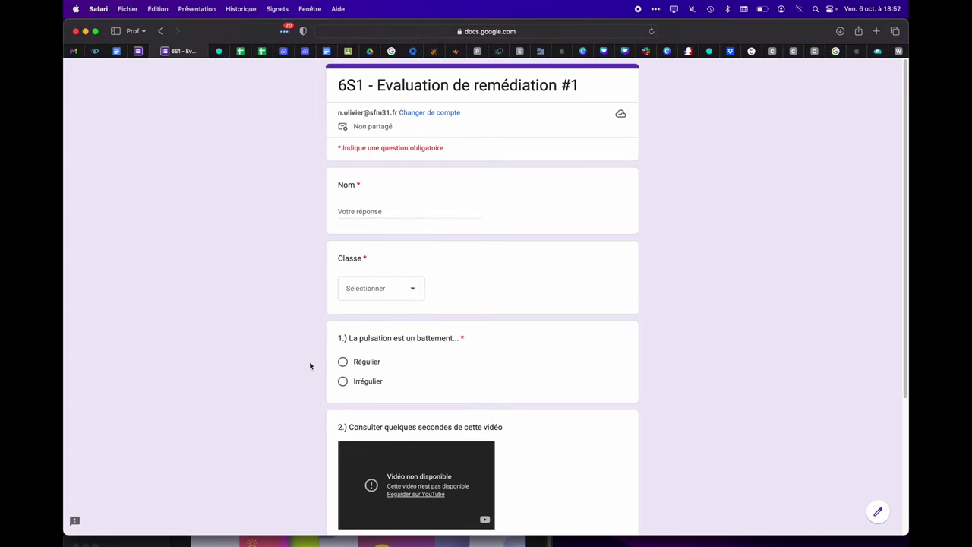
scroll(313, 262, "down", 2)
scroll(313, 262, "up", 2)
left_click(391, 286)
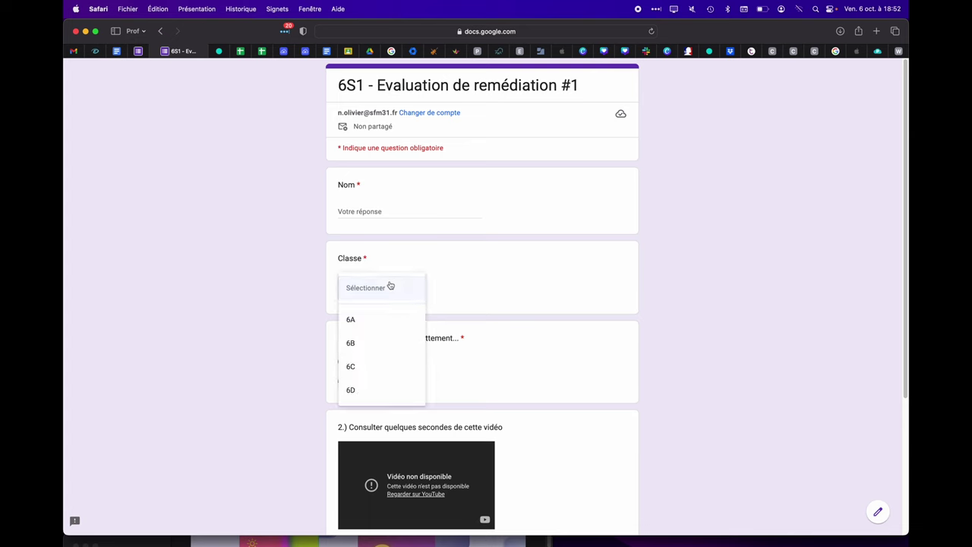
left_click(278, 325)
scroll(288, 326, "down", 5)
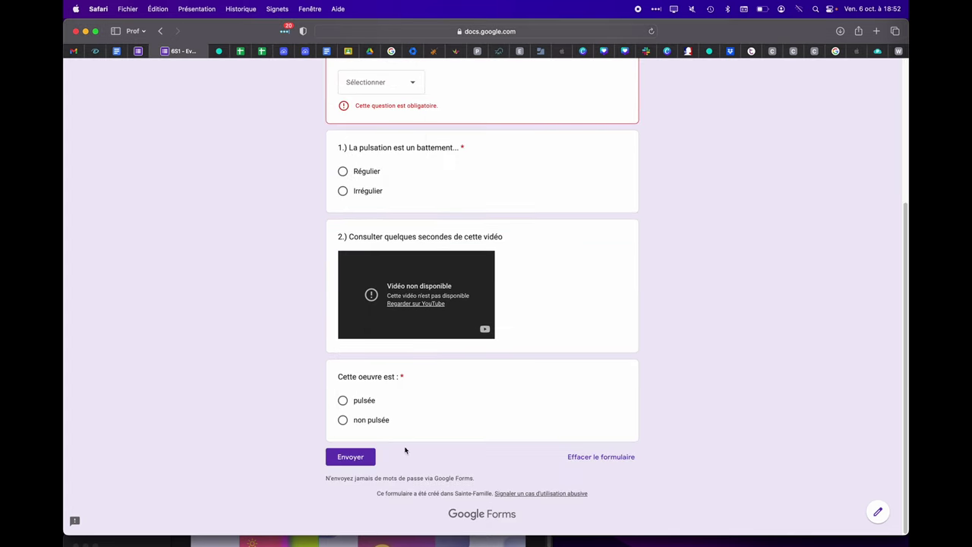
scroll(351, 347, "up", 5)
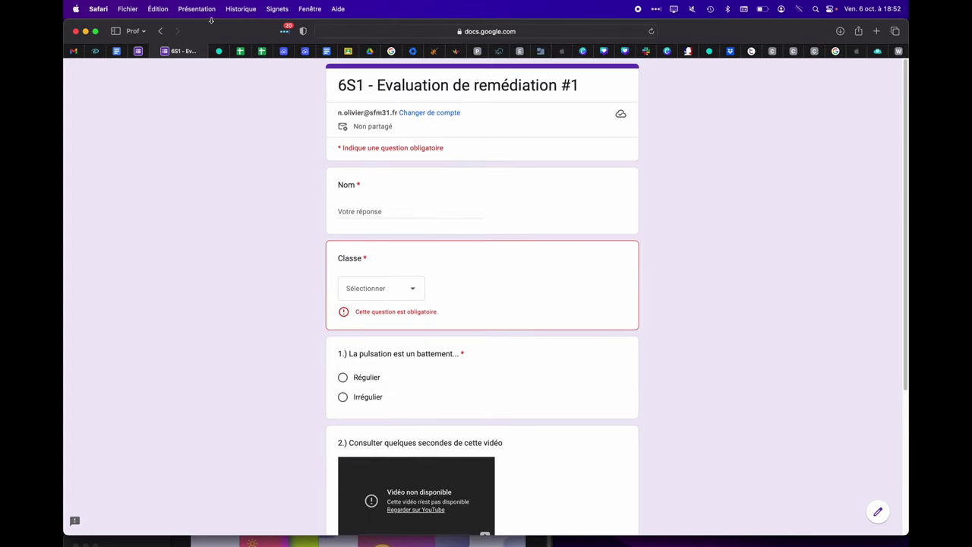
Step: Return to the form editor, link the responses to a newly created spreadsheet, and open that spreadsheet
left_click(150, 53)
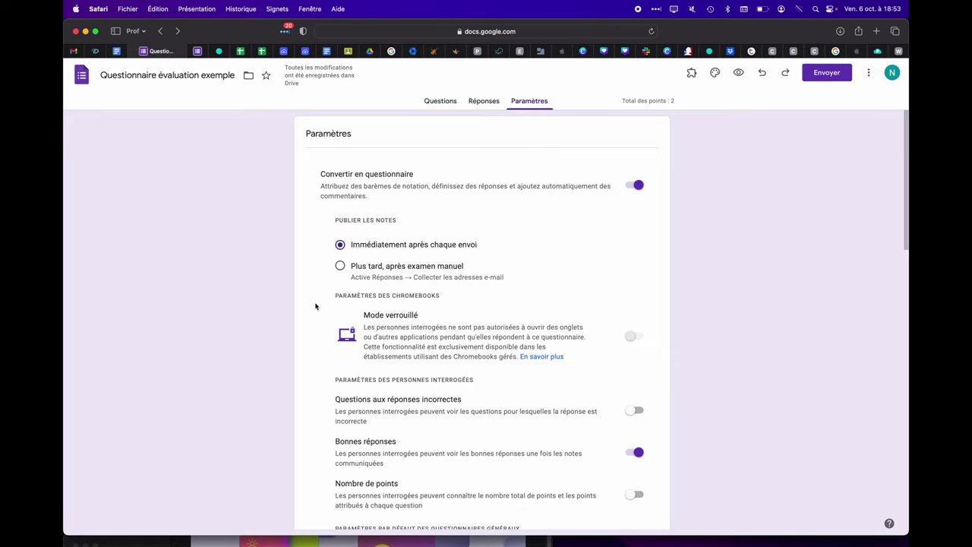
left_click(484, 101)
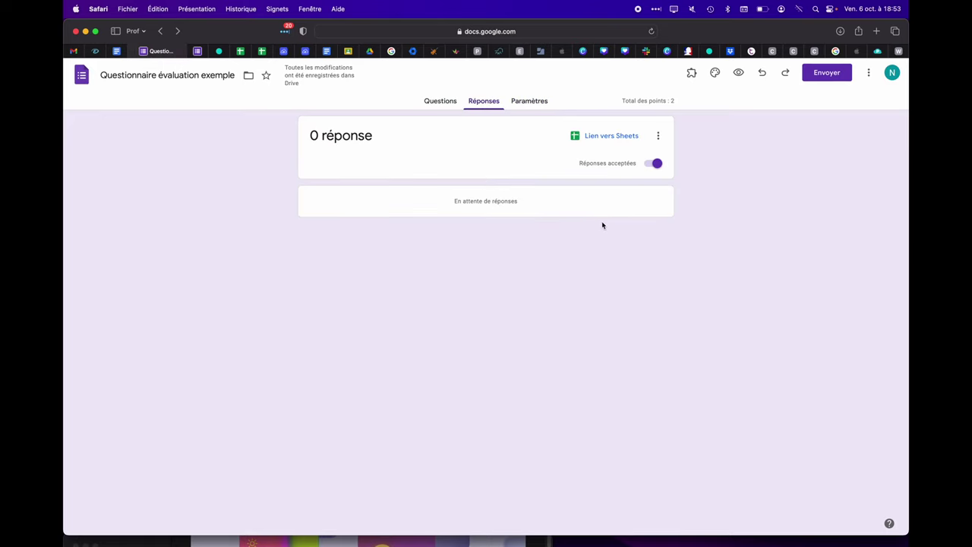
left_click(605, 137)
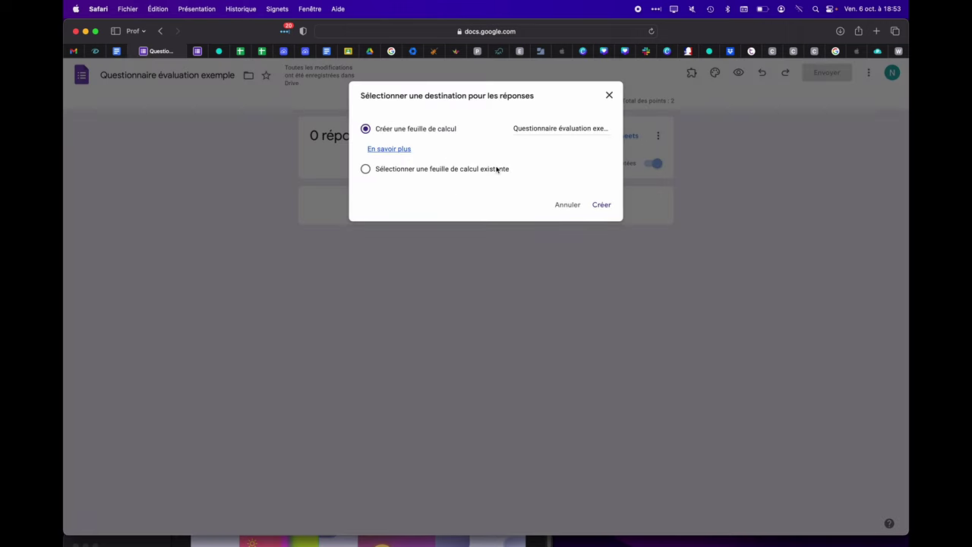
left_click(610, 206)
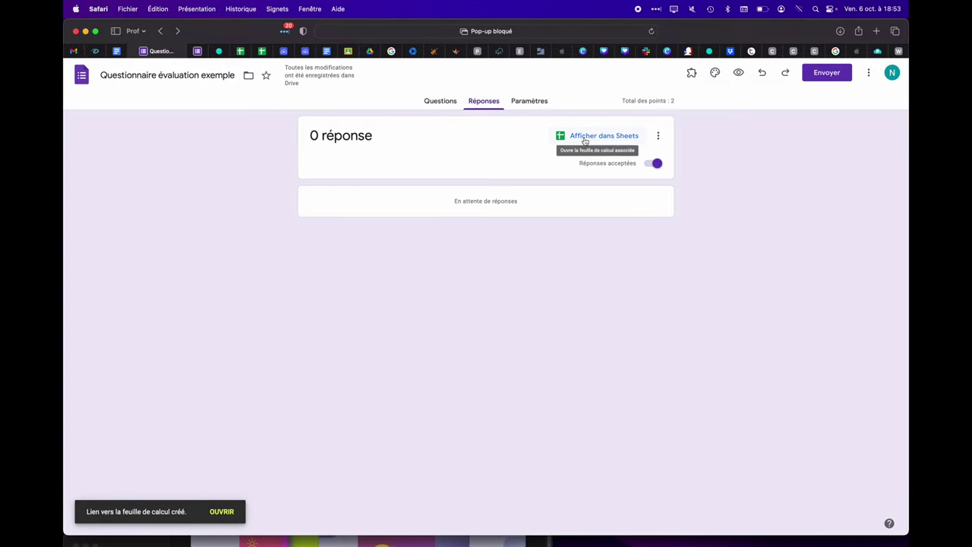
left_click(588, 138)
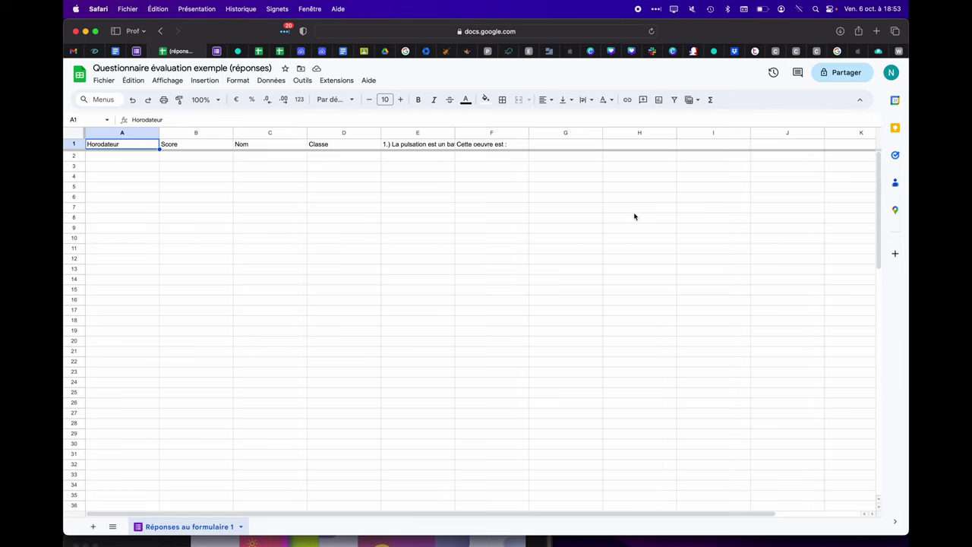
Step: Go back to the form editor and review the quiz questions from the title to the last question
left_click(137, 52)
left_click(445, 104)
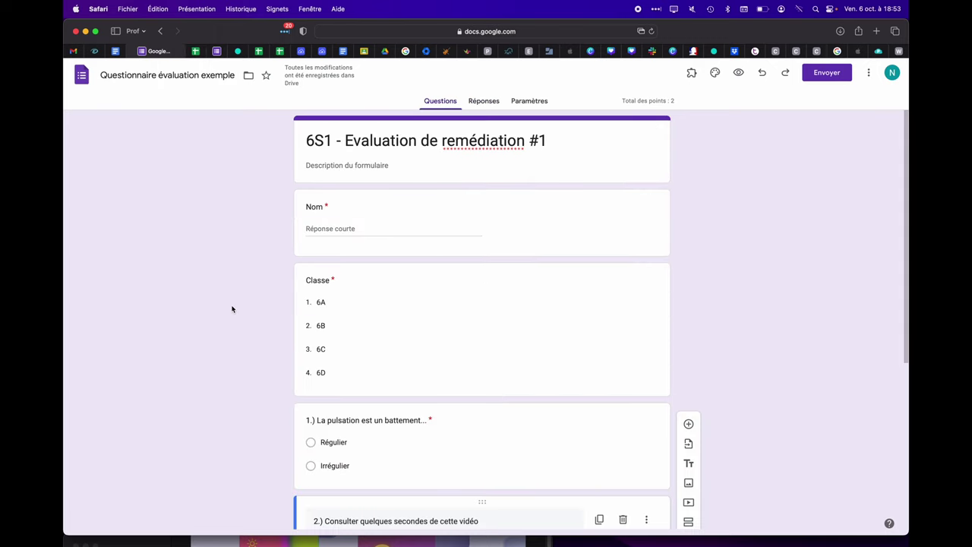
scroll(232, 308, "down", 4)
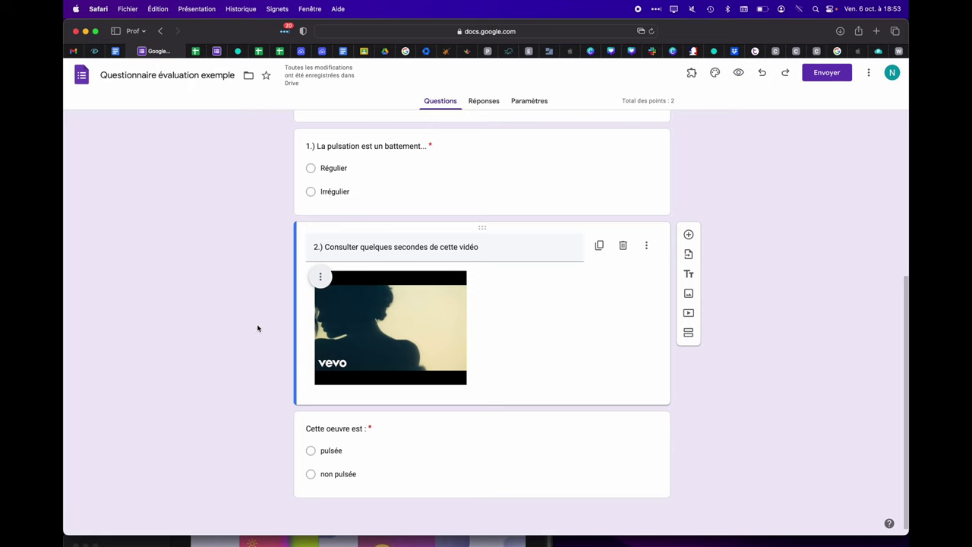
scroll(241, 362, "up", 4)
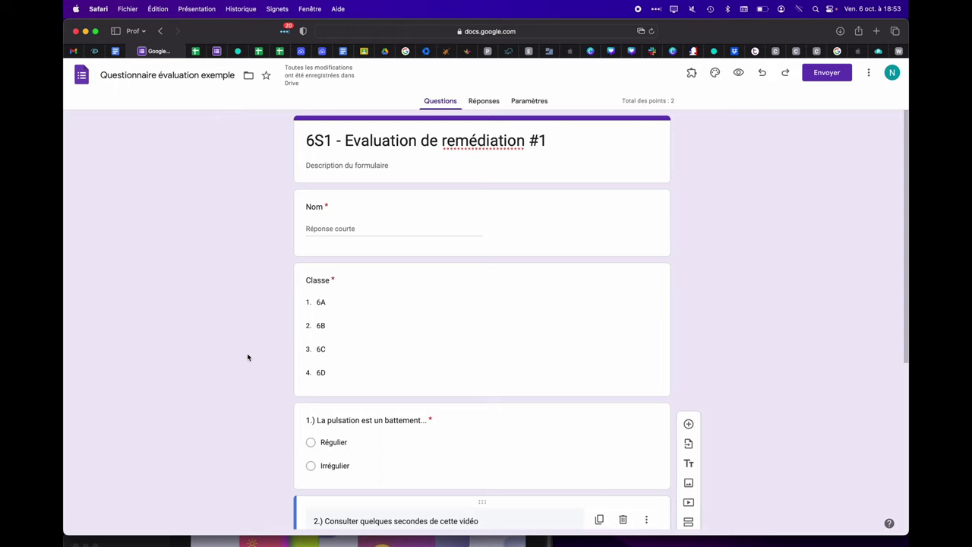
Step: Go to the Forms home page and open "Questionnaire évaluation exemple" in a new tab
left_click(81, 73)
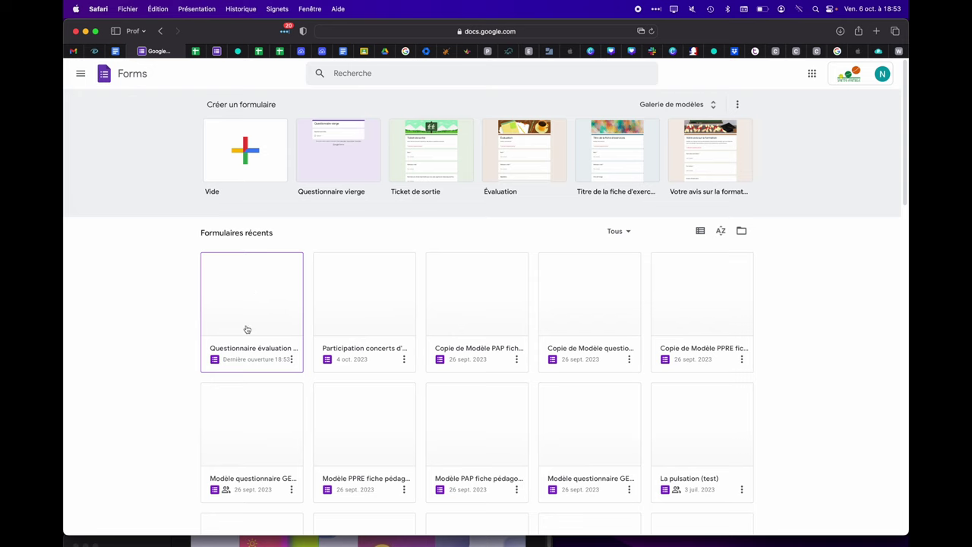
left_click(292, 361)
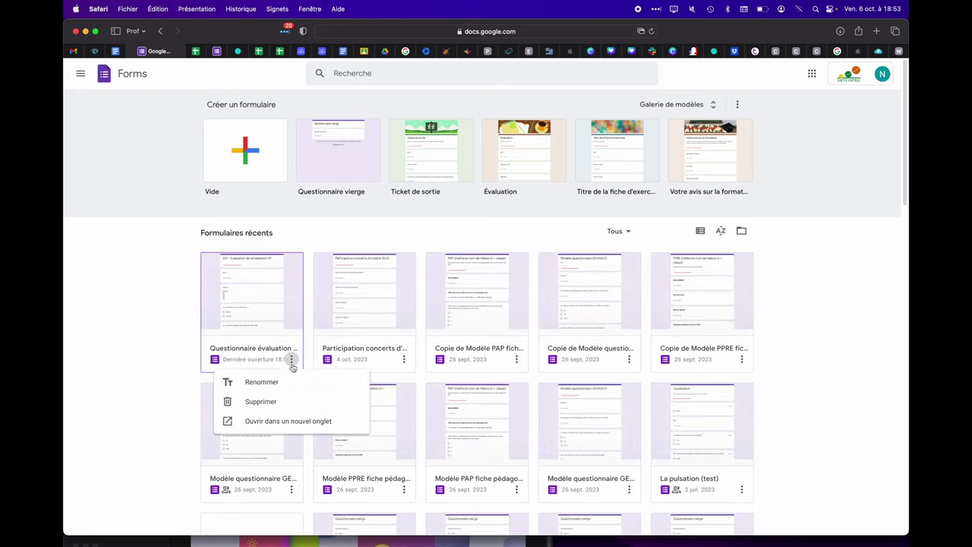
left_click(266, 430)
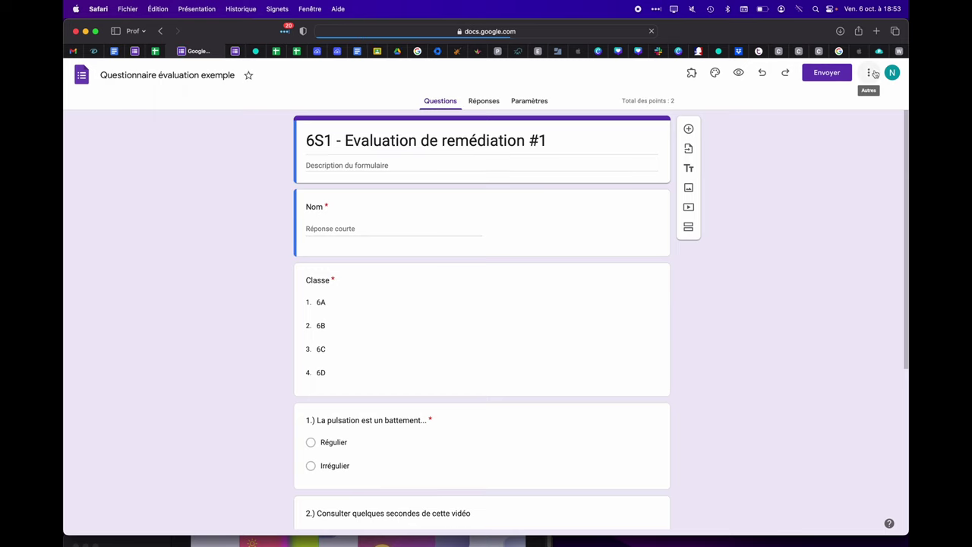
Step: Examine the form's additional options, such as creating a copy, and look through its questions again
left_click(869, 73)
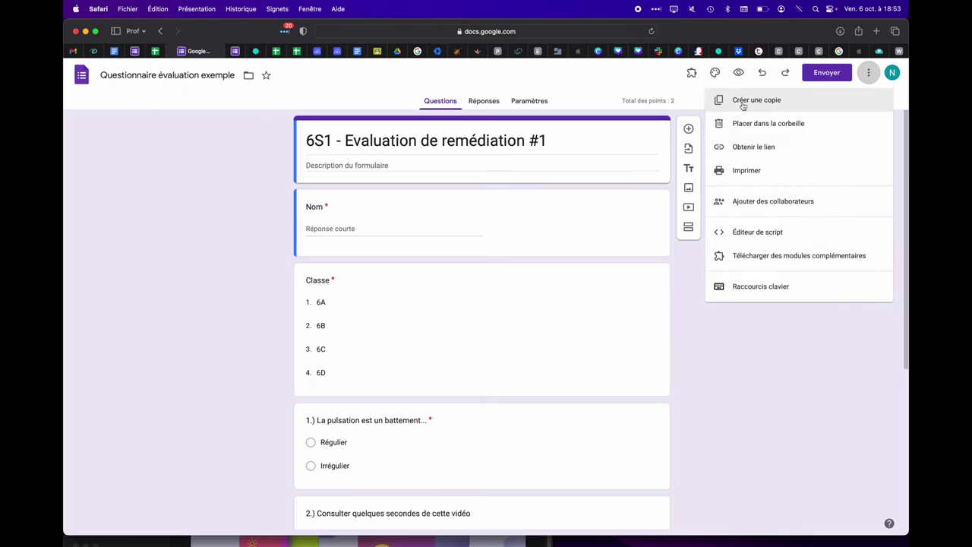
left_click(155, 389)
scroll(337, 386, "down", 5)
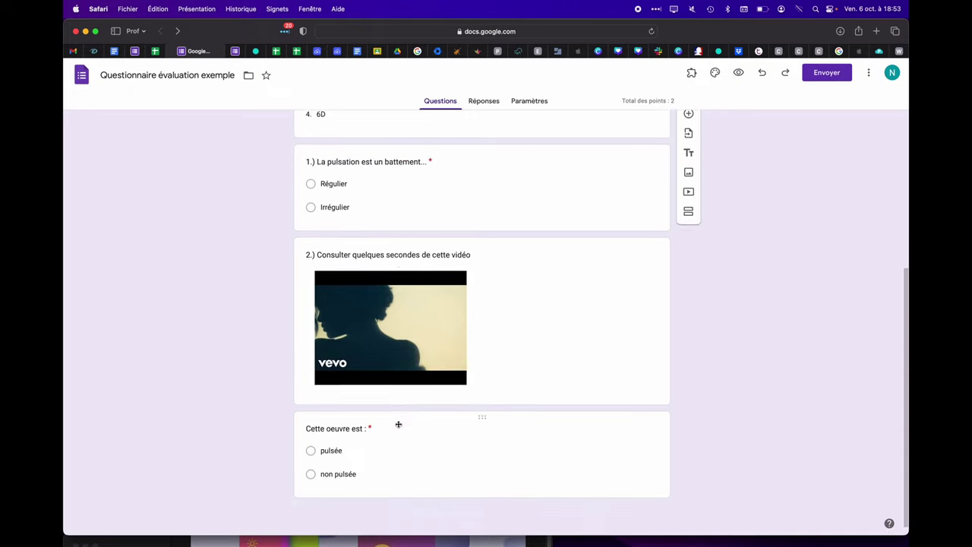
scroll(398, 426, "up", 5)
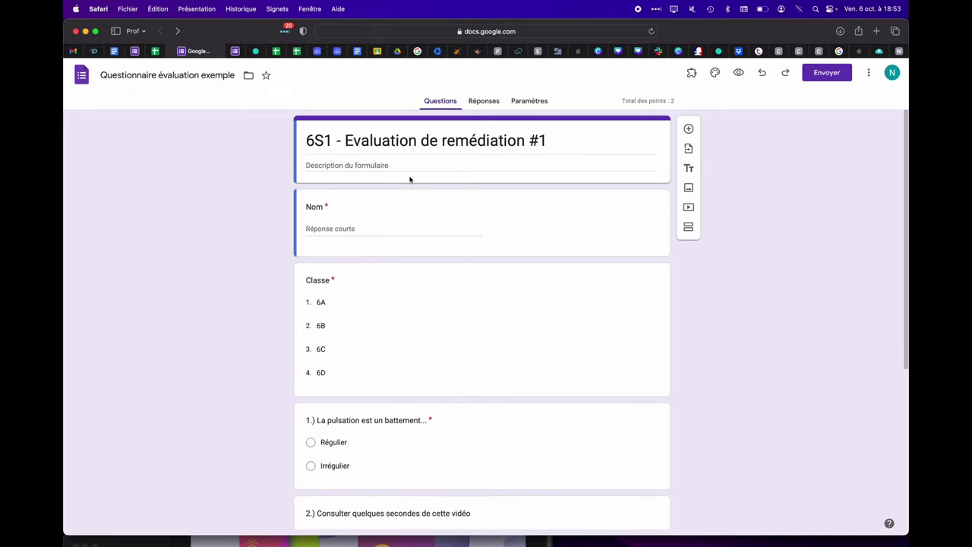